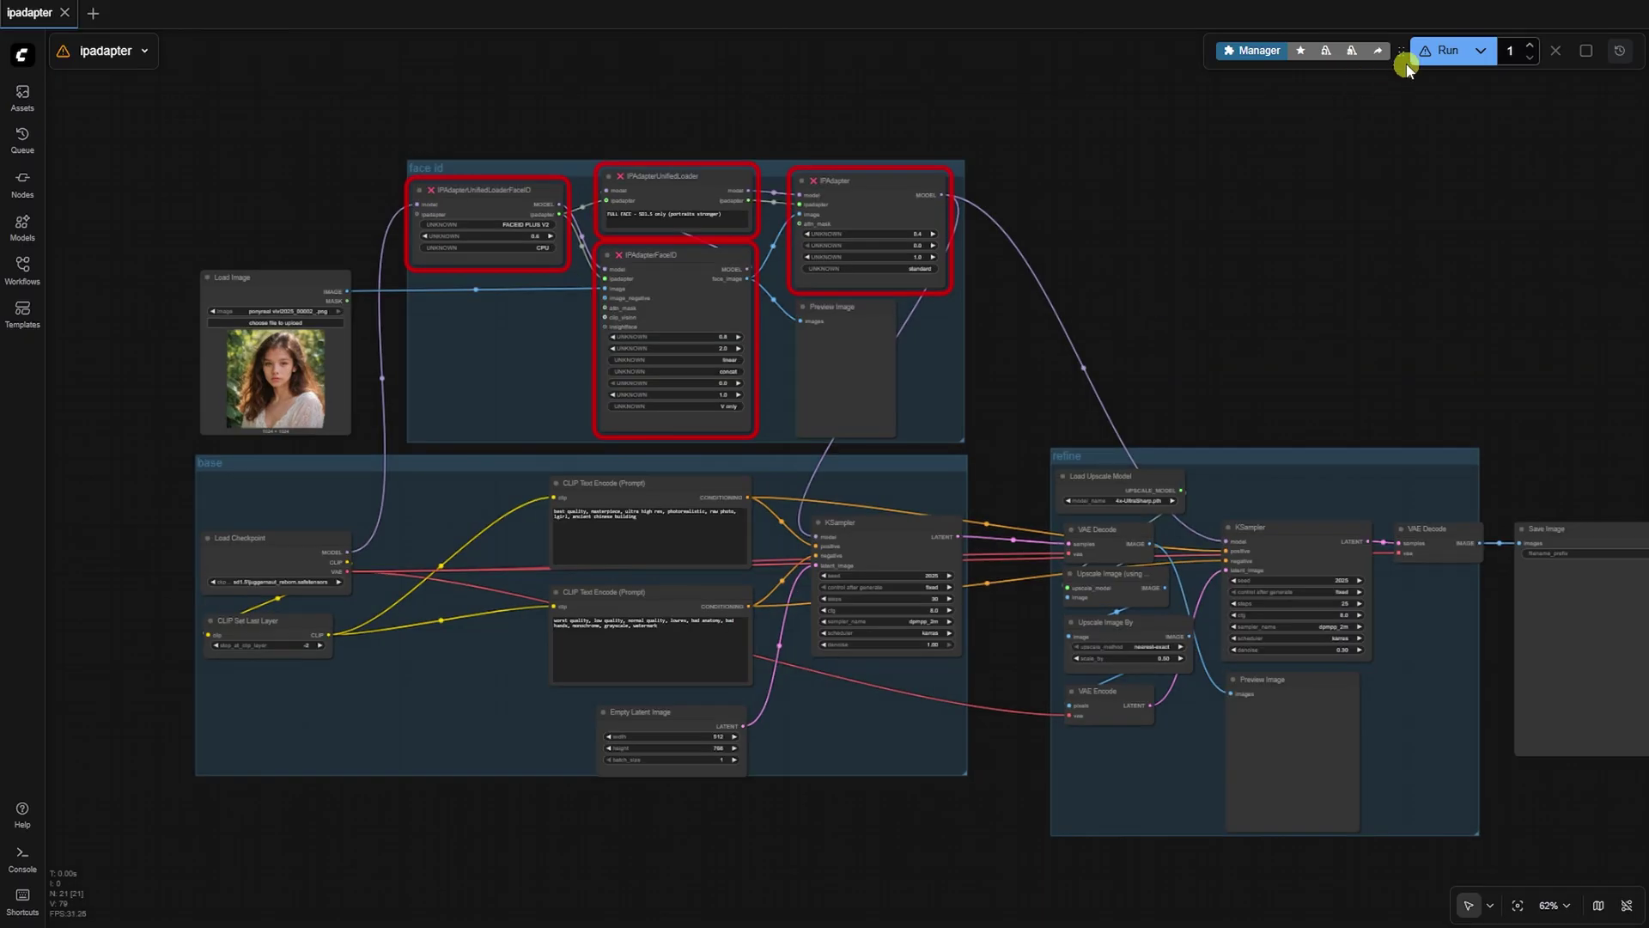
Run the face ID workflow, dismiss the failure, and check the ComfyUI and Manager versions.
left_click(1430, 52)
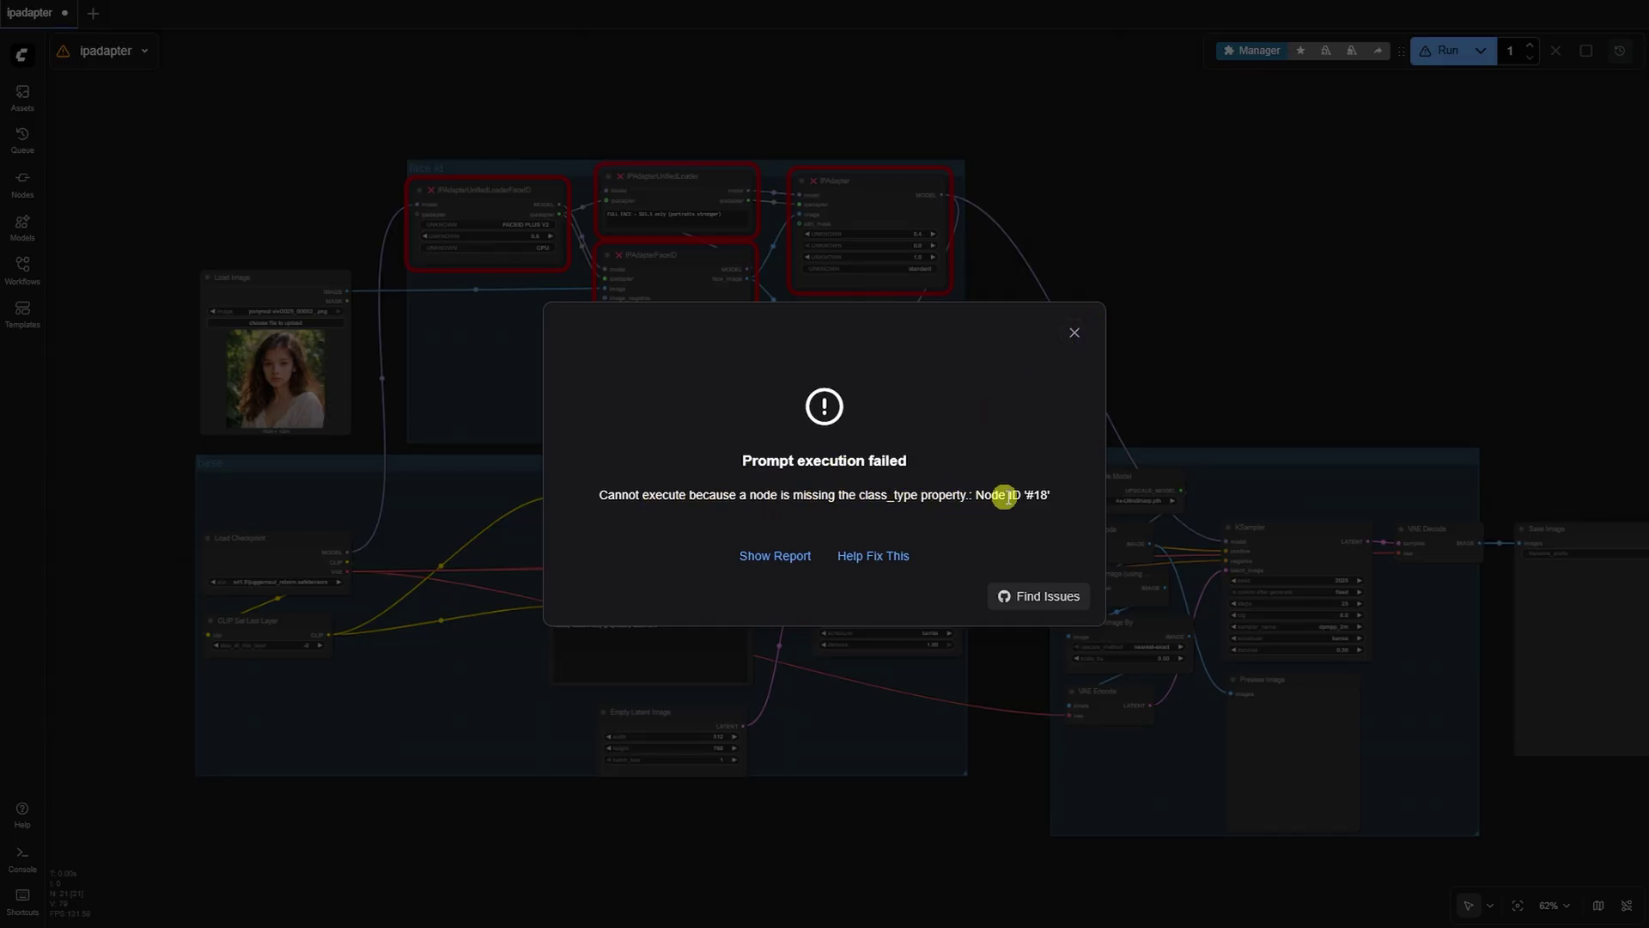
left_click(1073, 331)
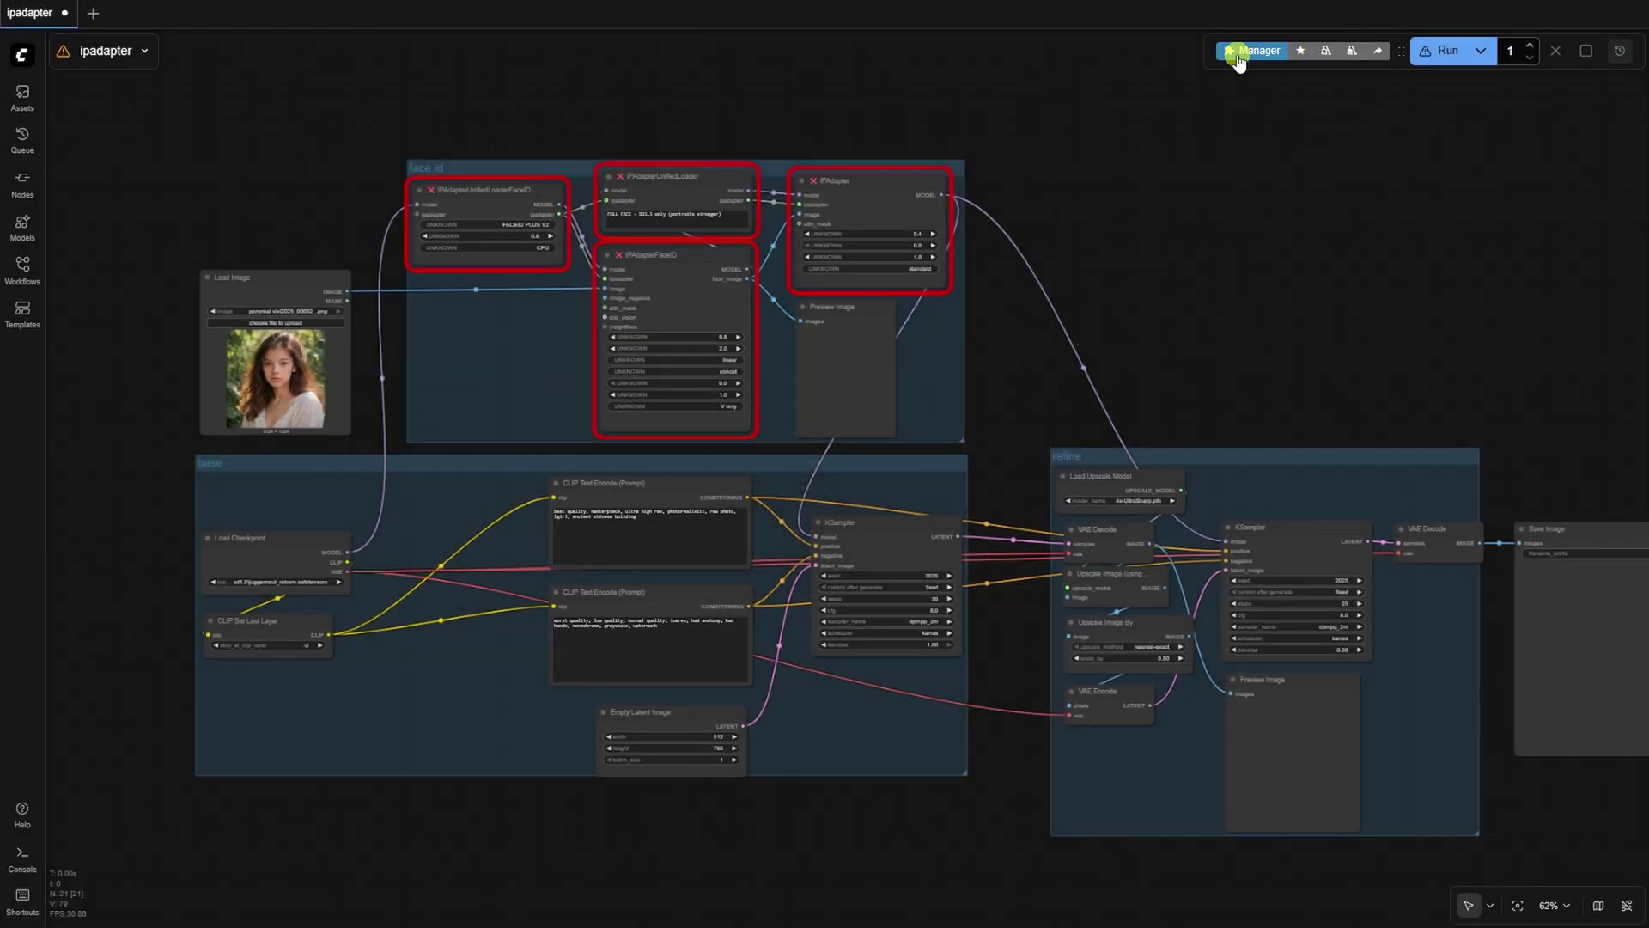
left_click(1236, 56)
left_click_drag(1196, 452, 1202, 602)
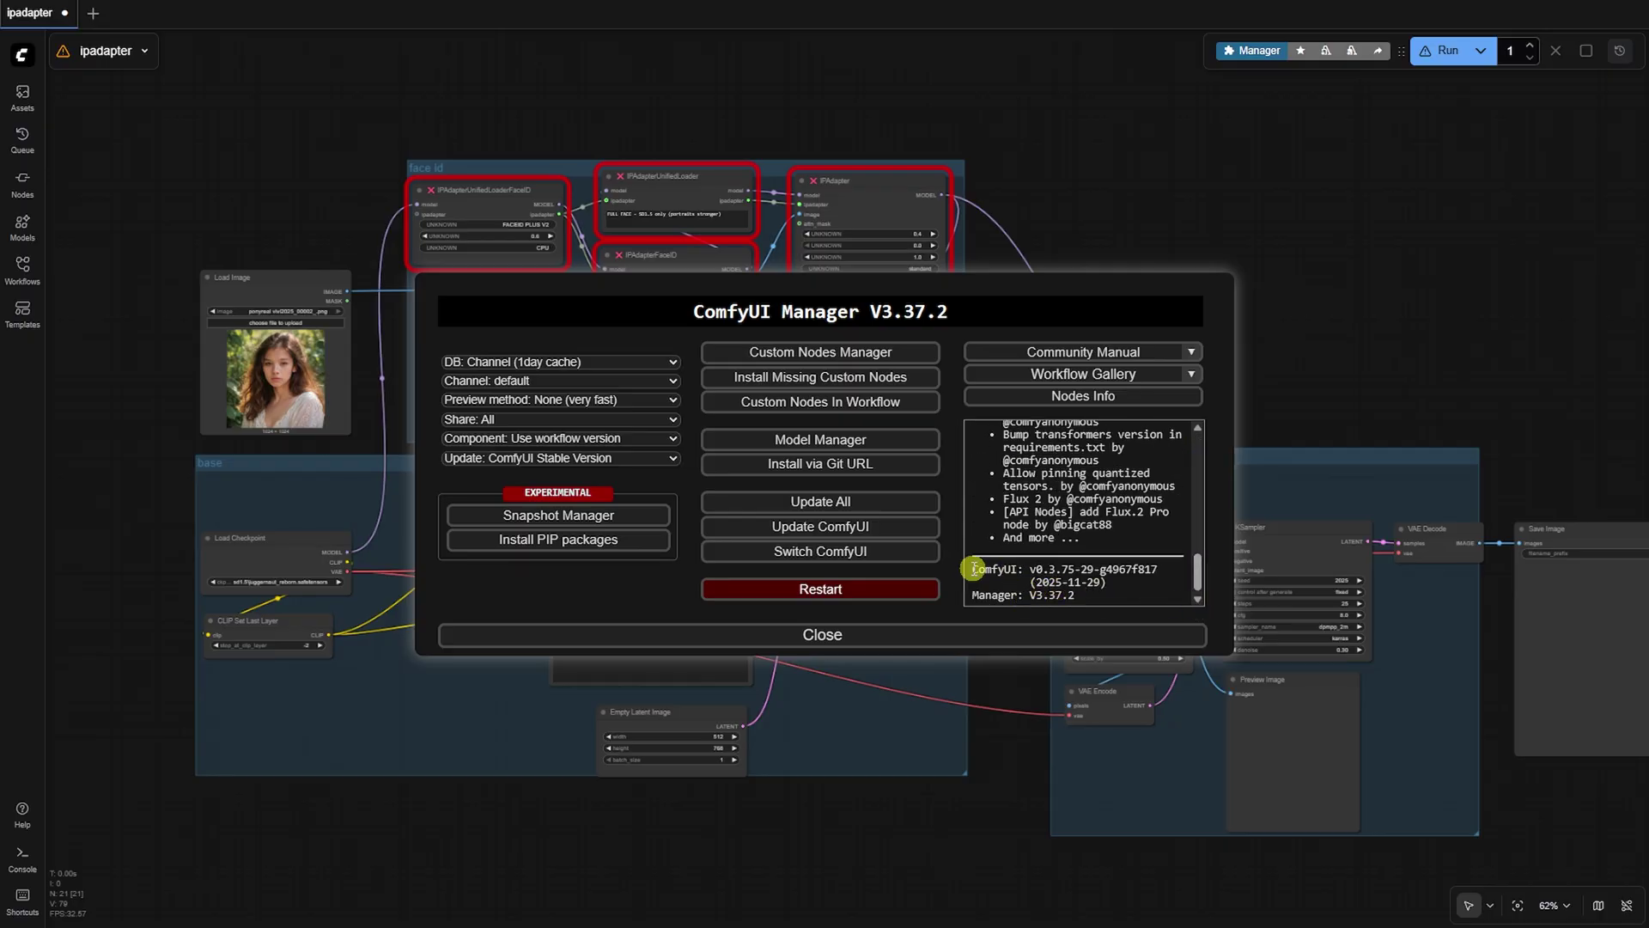
left_click_drag(972, 569, 1134, 584)
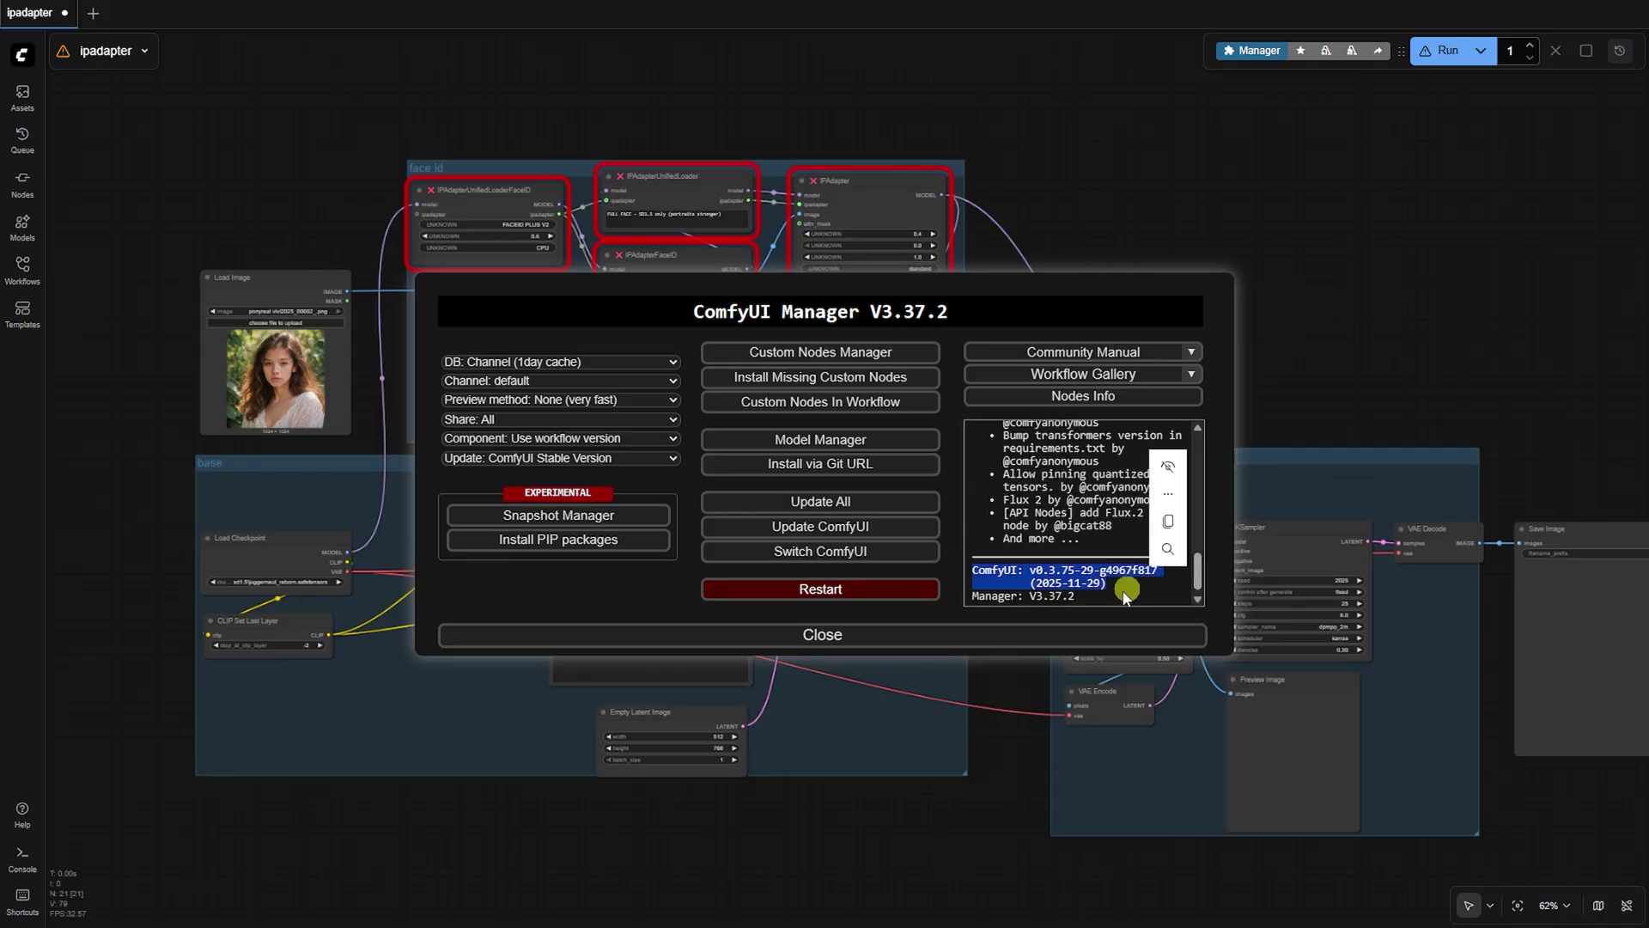
left_click(1123, 597)
left_click_drag(1028, 597, 1096, 596)
left_click(1131, 597)
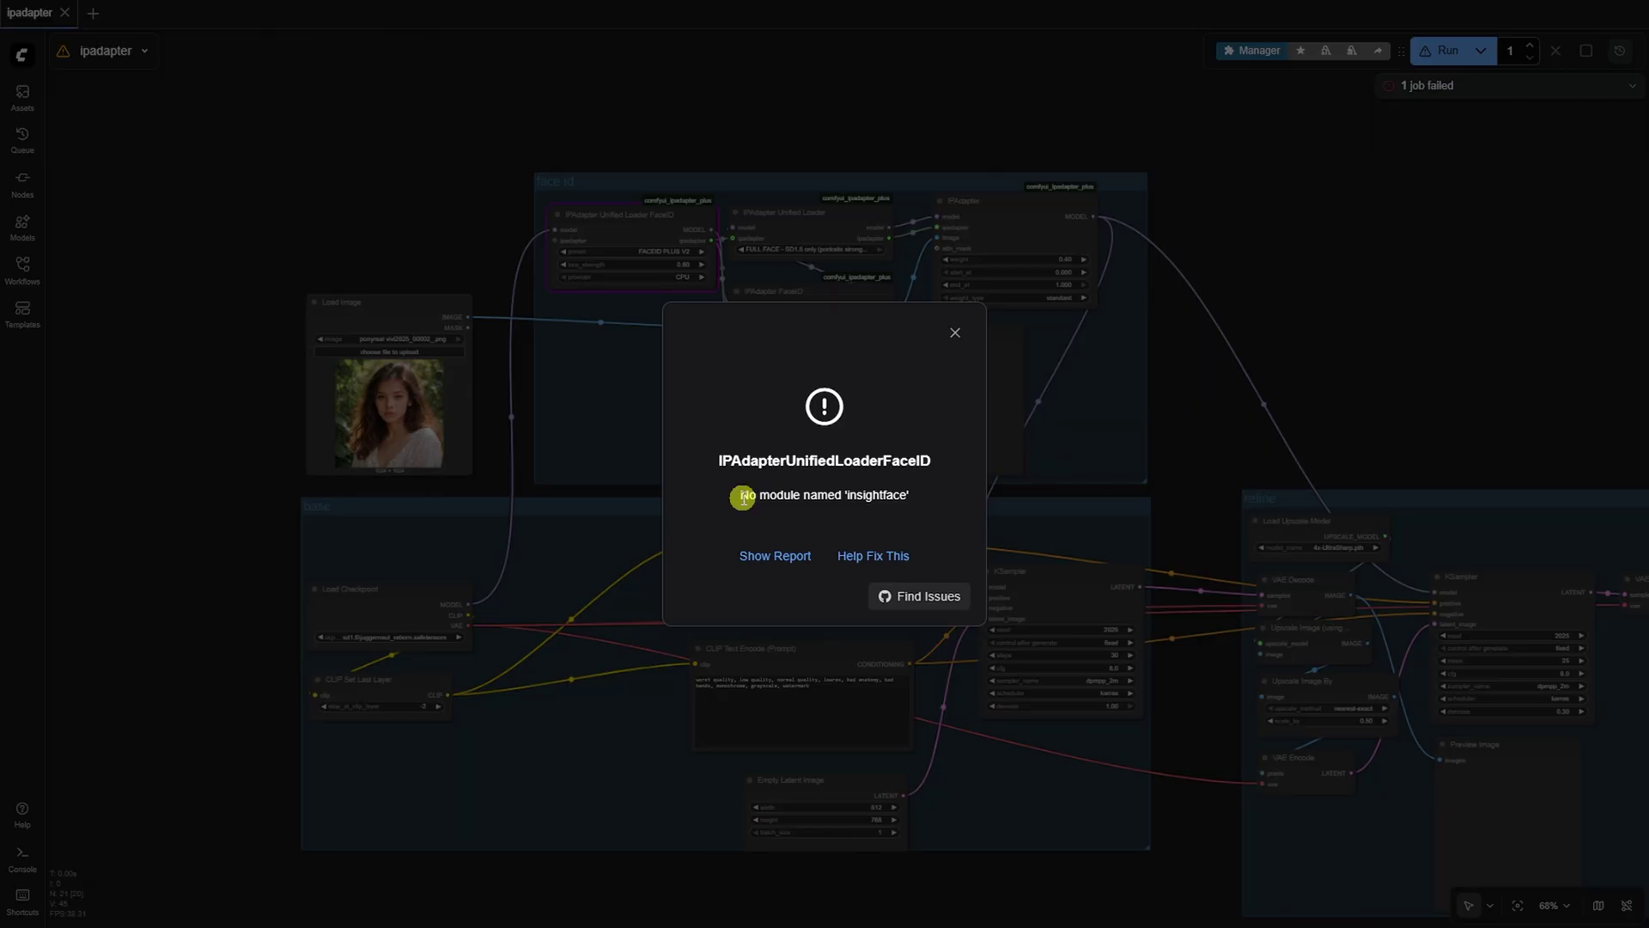
Select the insightface error text, then rerun the workflow to get the onnxruntime import error.
left_click_drag(742, 497, 914, 492)
left_click(915, 503)
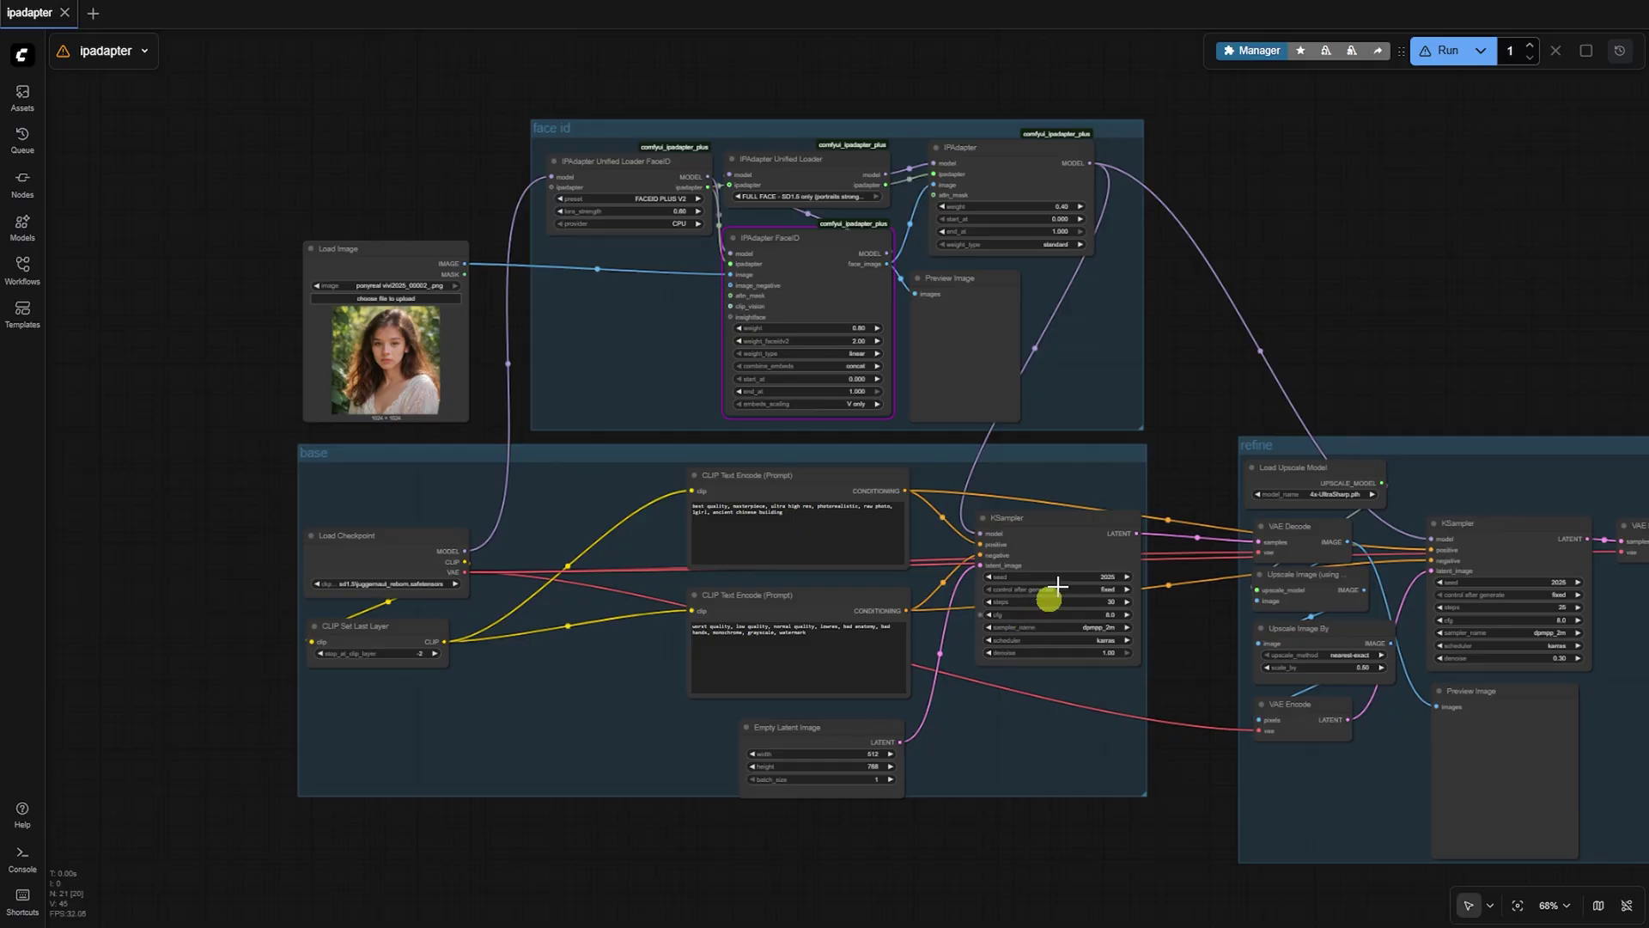
left_click(1436, 60)
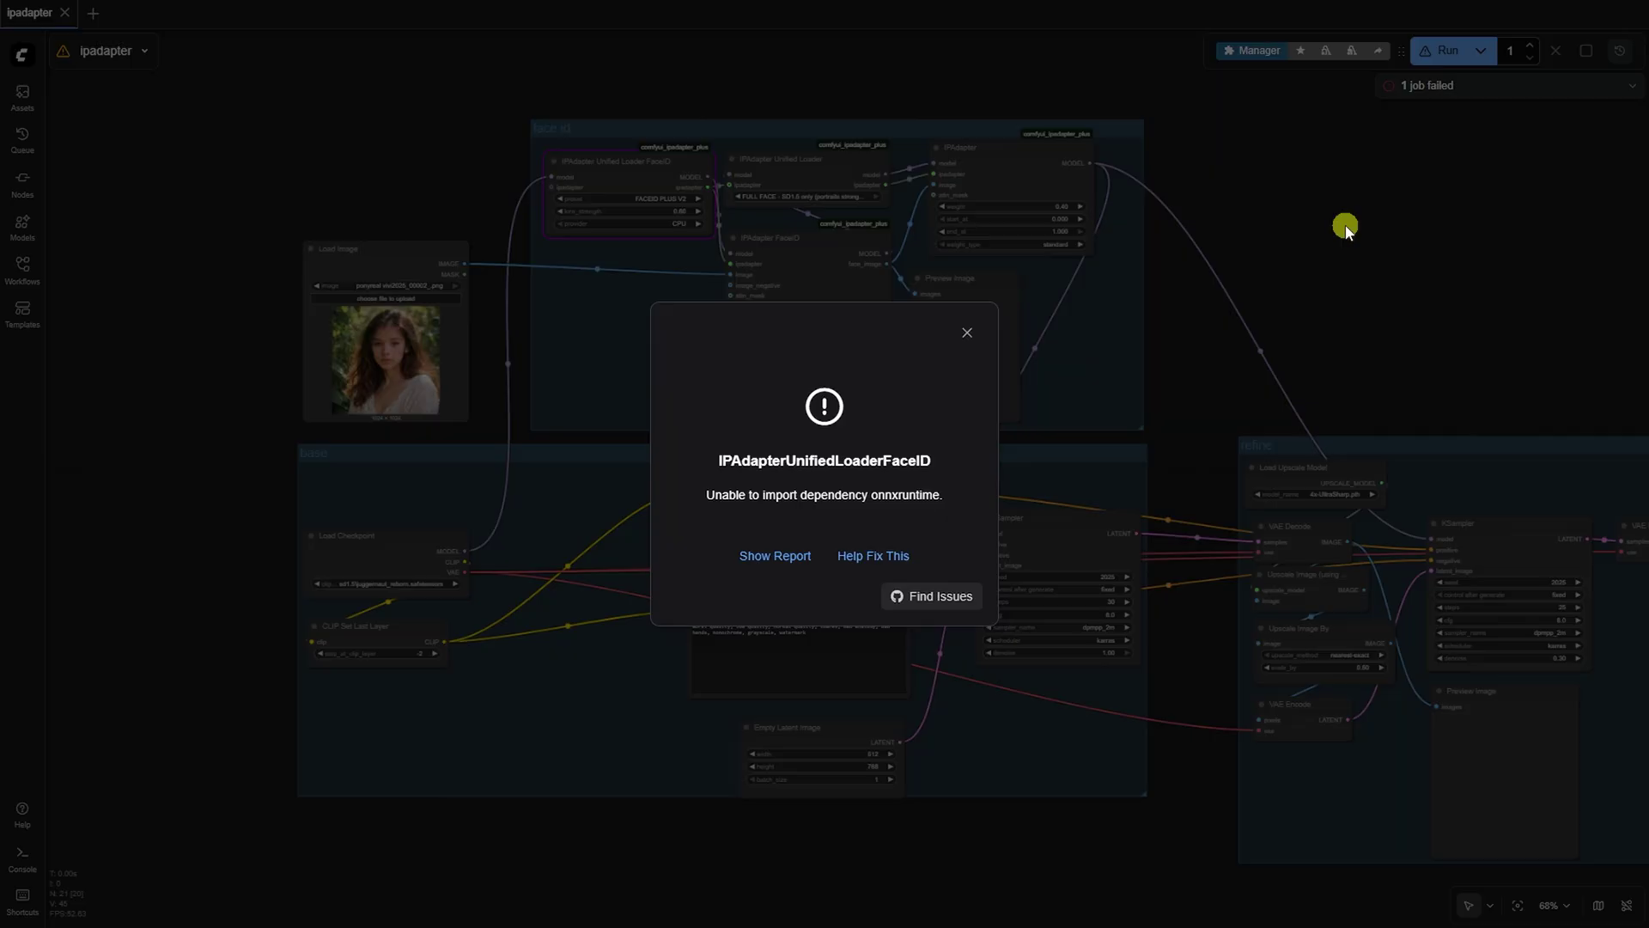
Dismiss the import error and browse Custom Nodes Manager, switching between Installed and All filters.
left_click(1344, 228)
scroll(1271, 321, "down", 2)
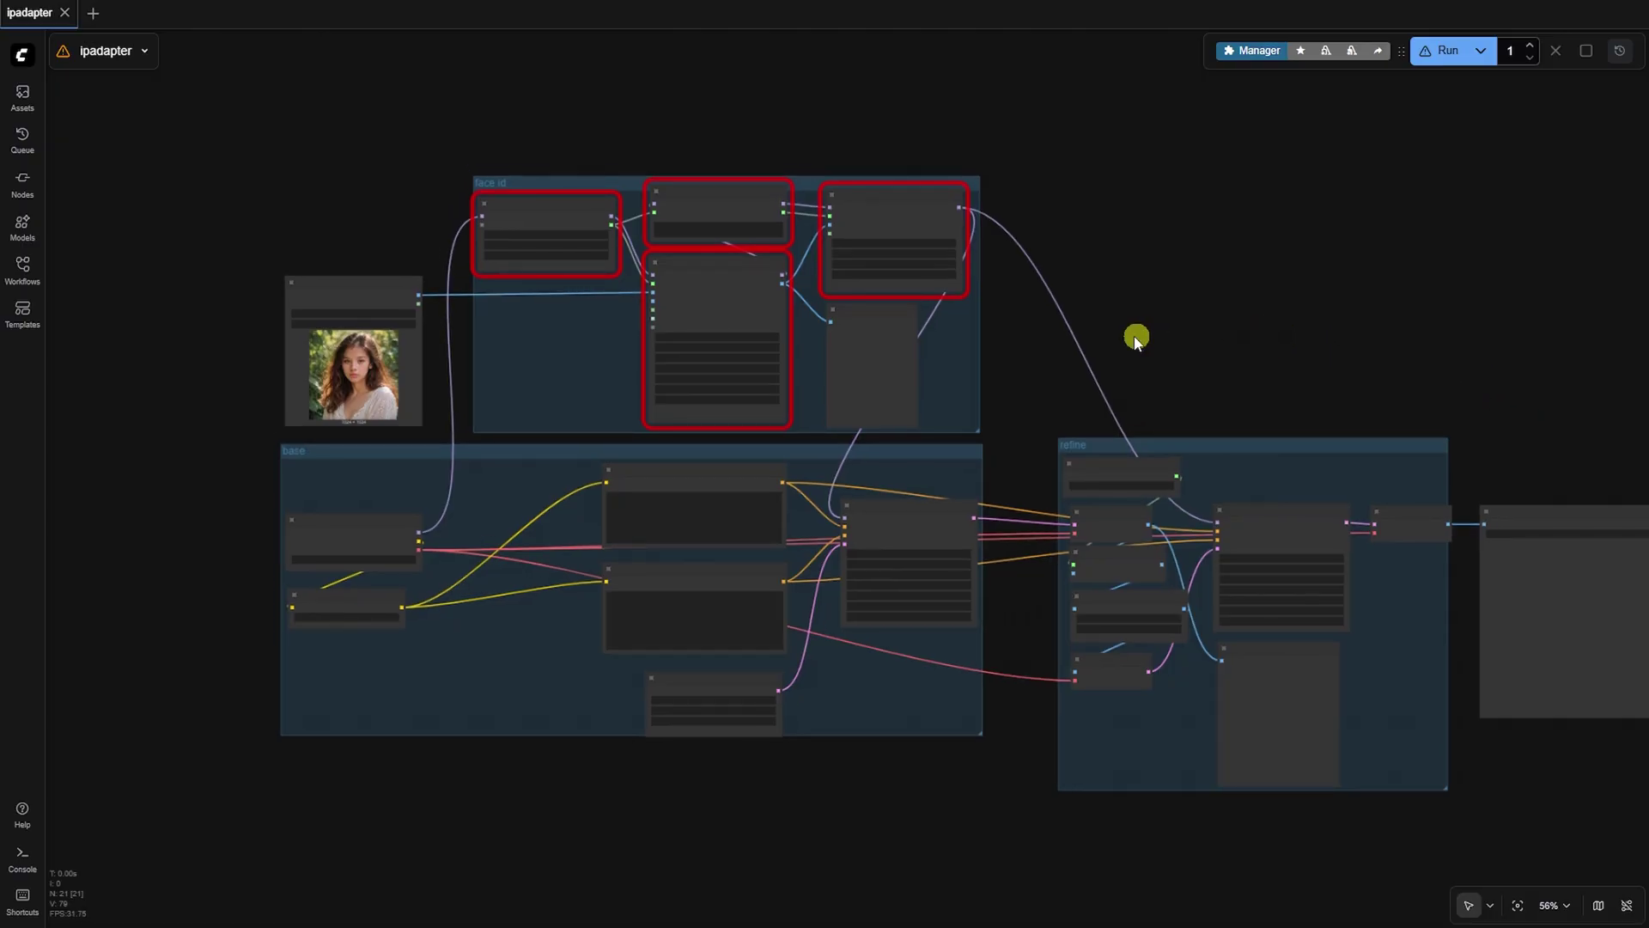
scroll(1135, 339, "up", 1)
left_click(1251, 50)
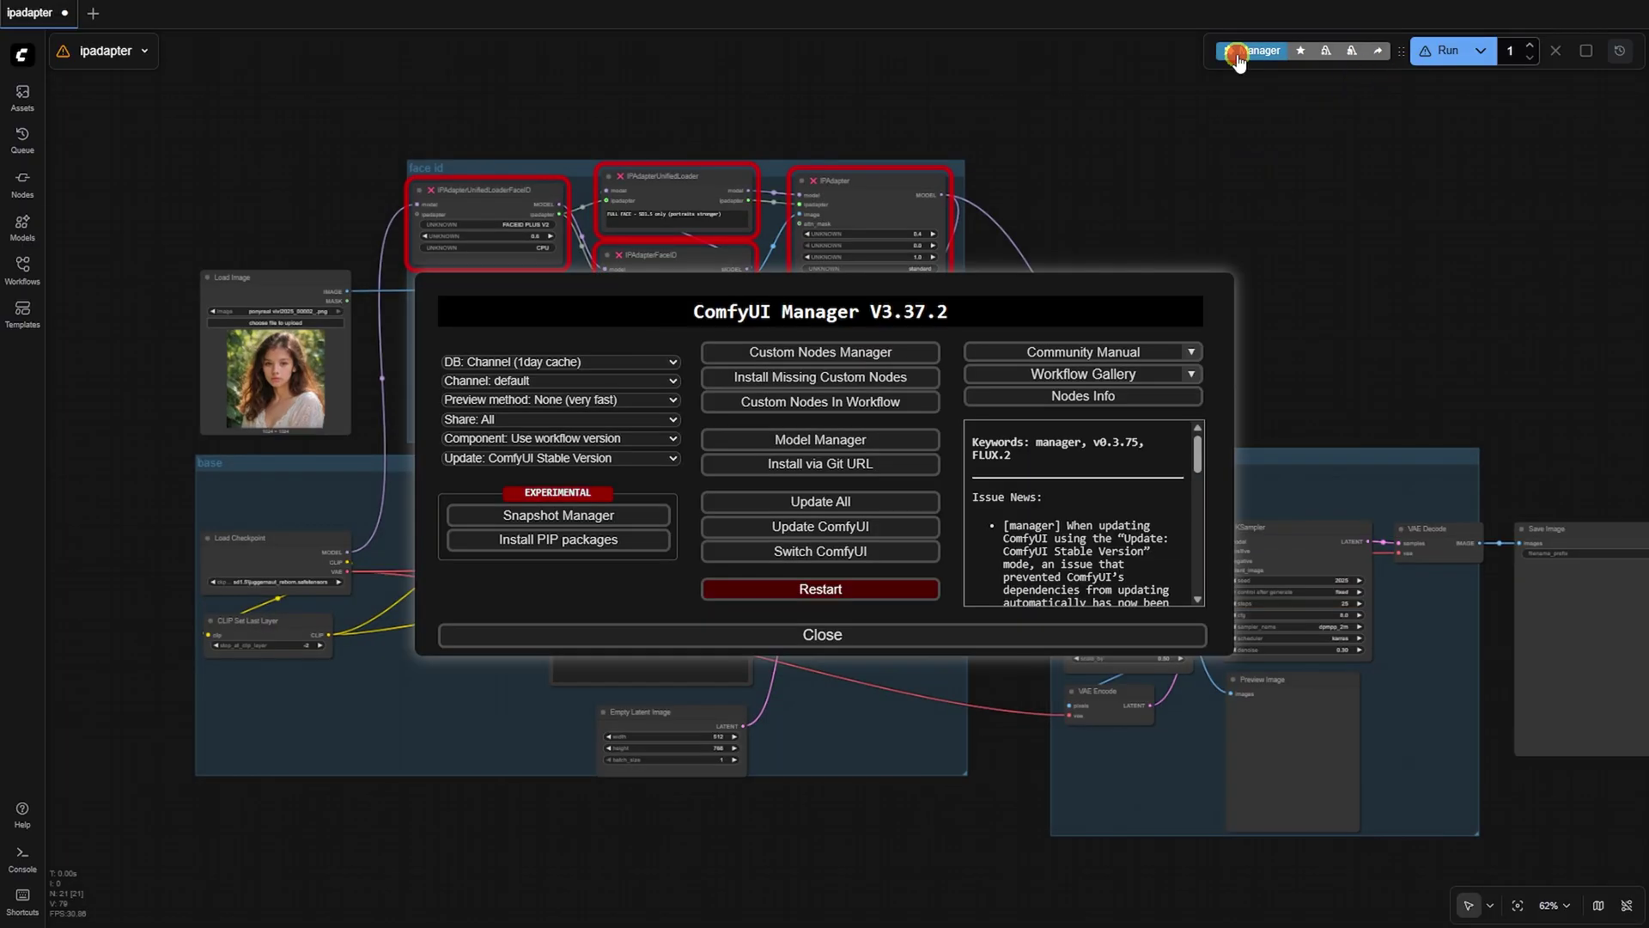
left_click(866, 356)
left_click(300, 130)
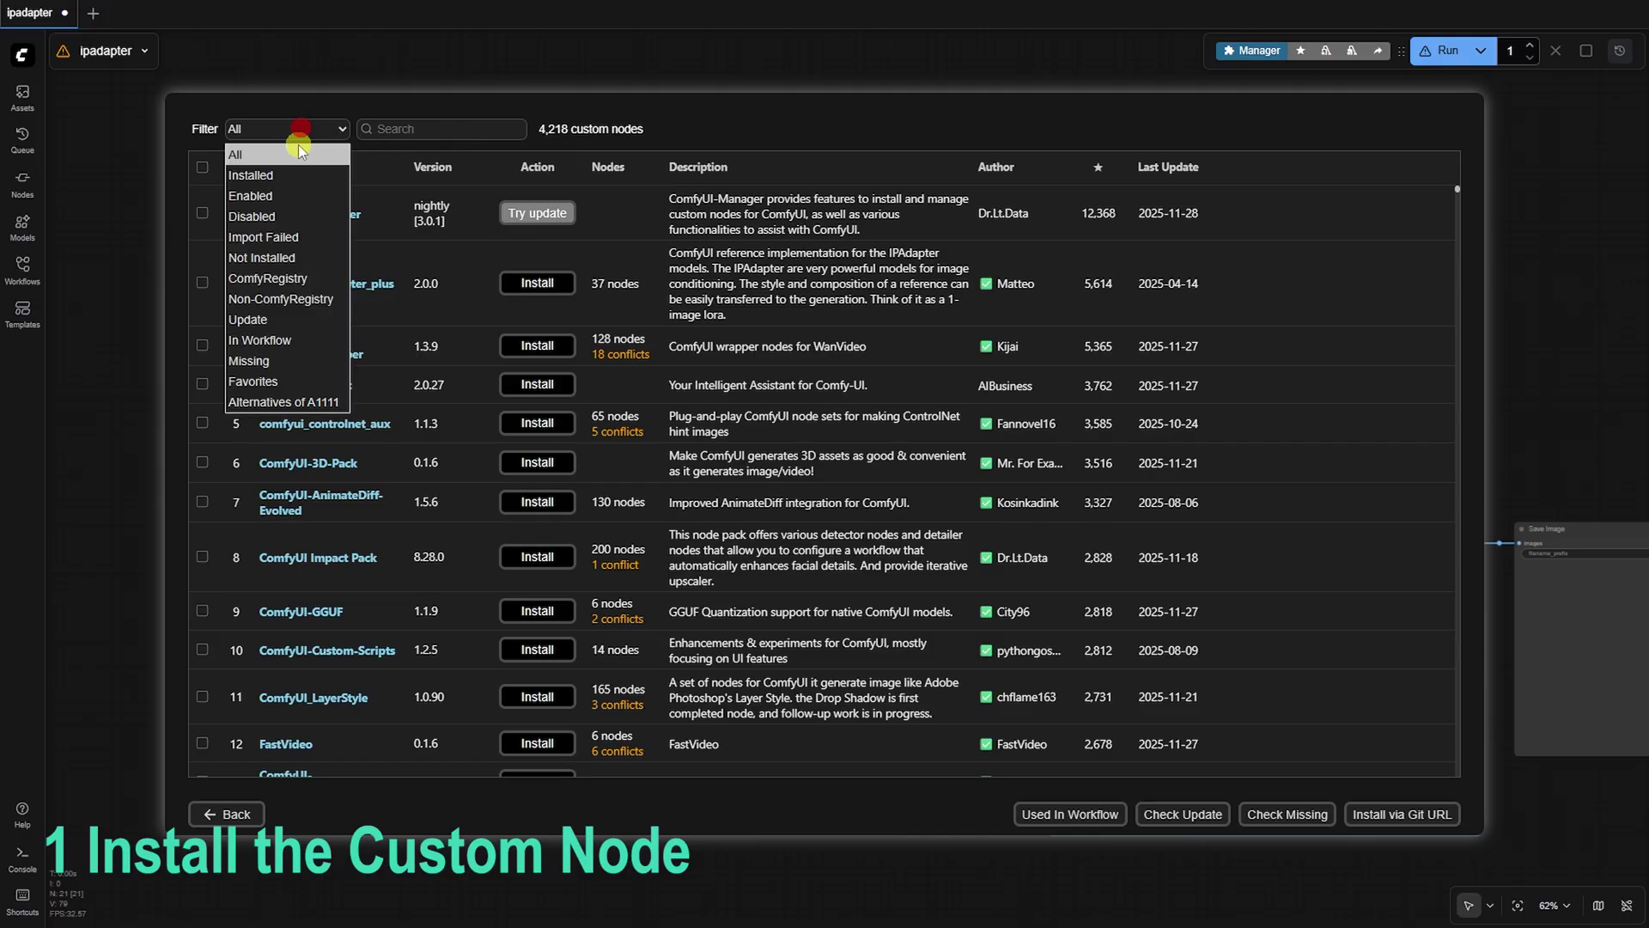
left_click(291, 186)
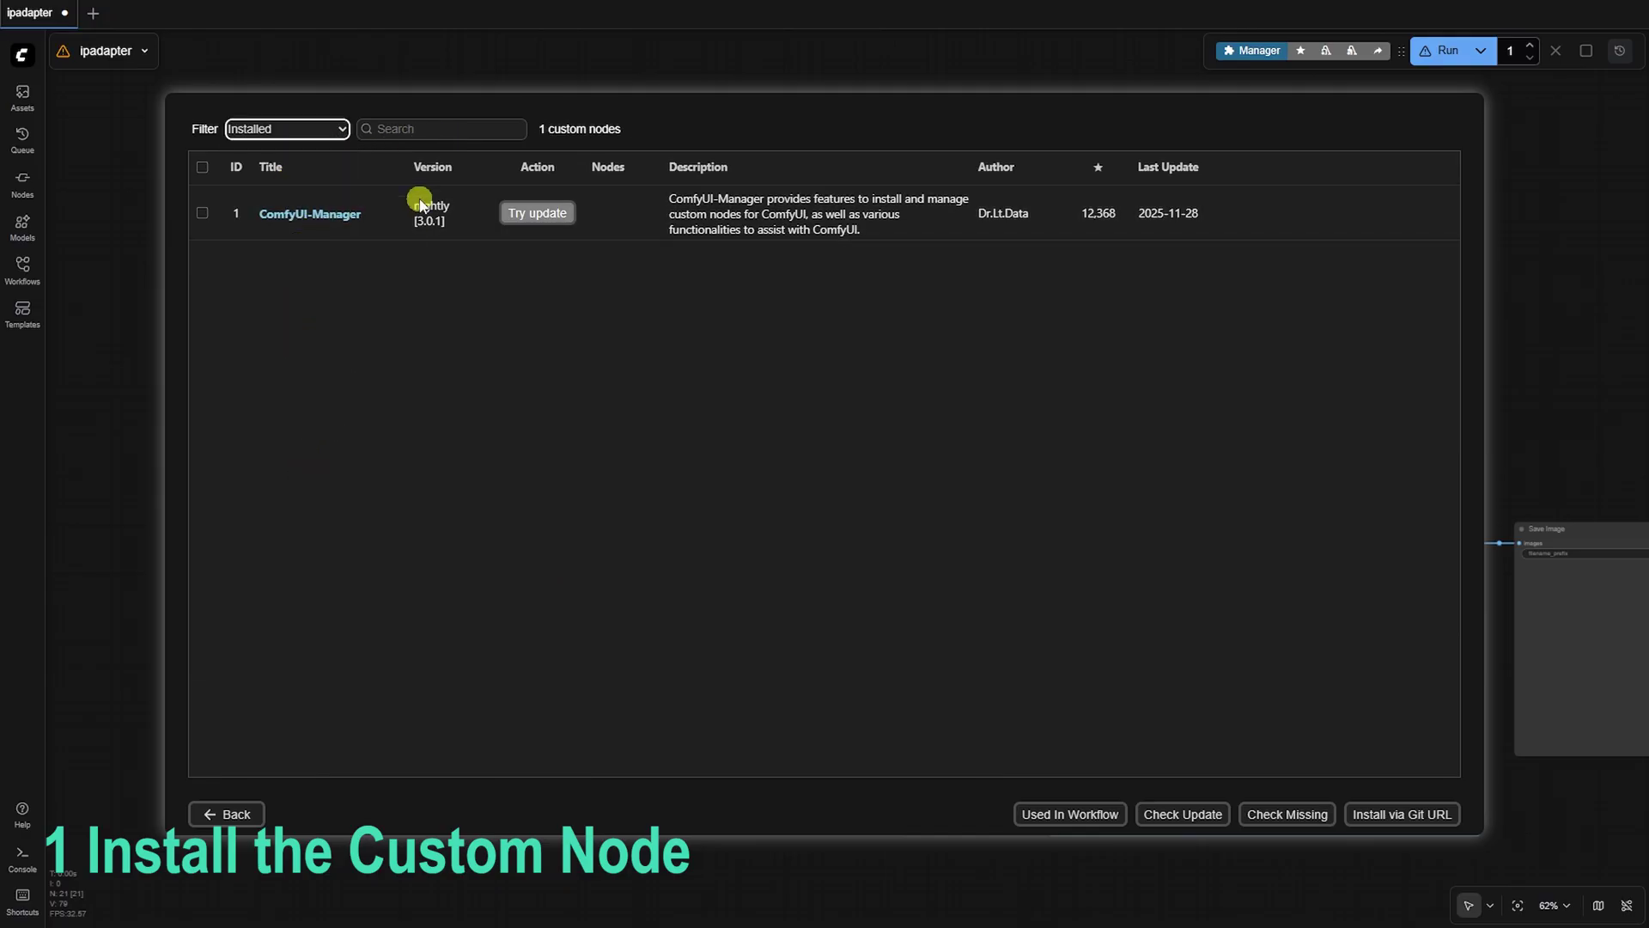
left_click(313, 129)
left_click(297, 159)
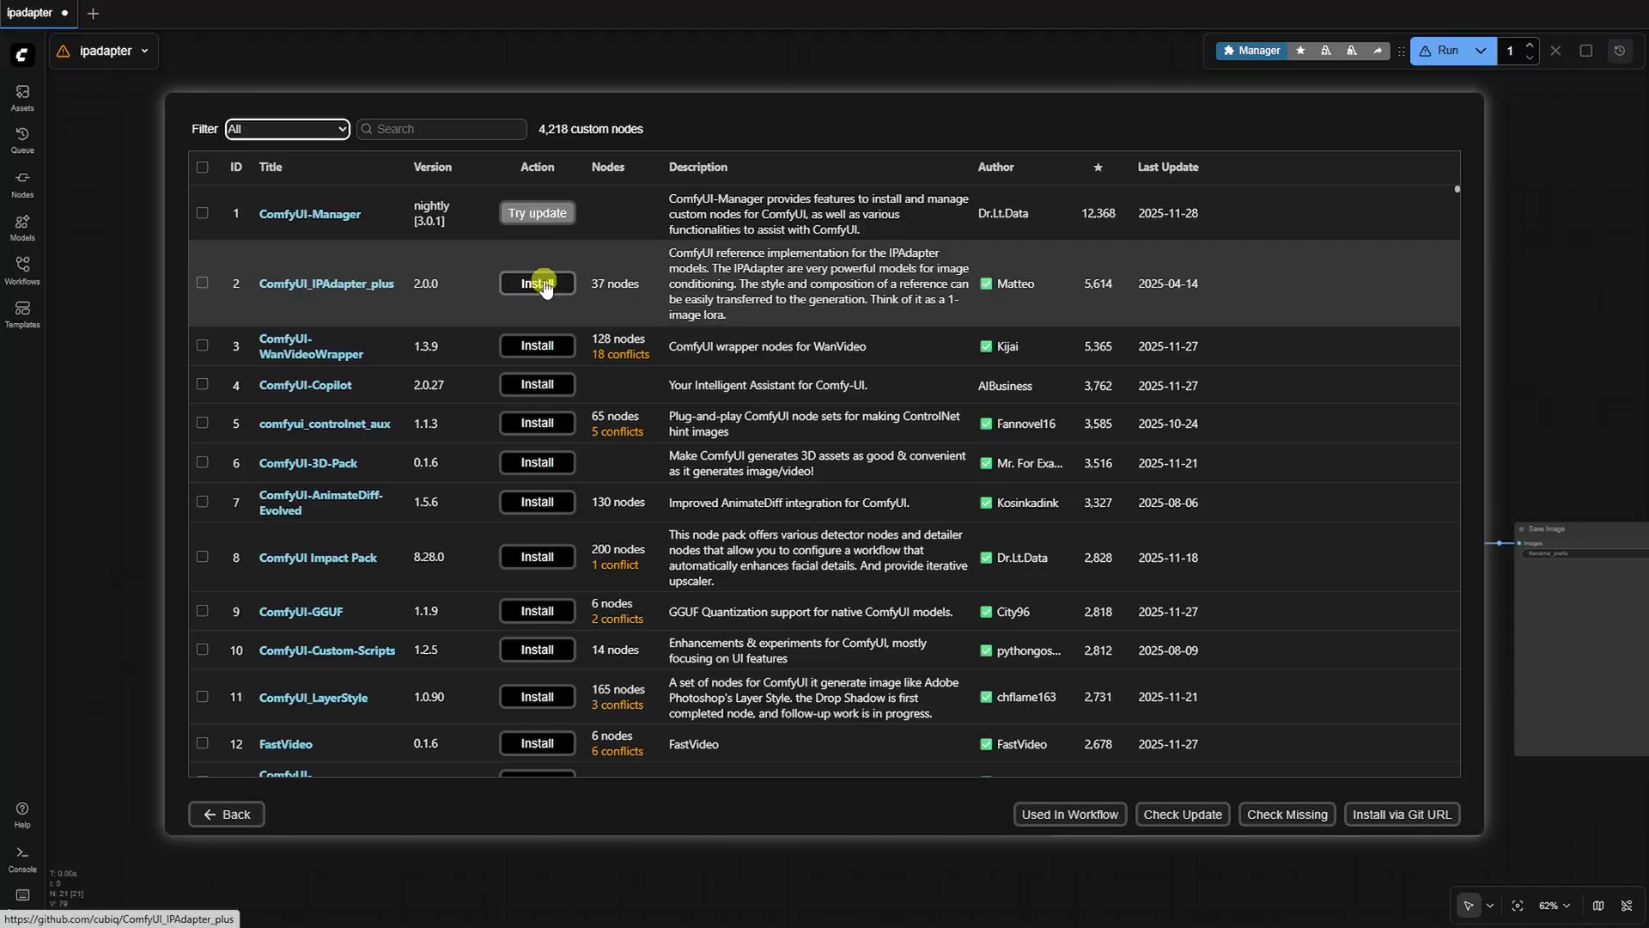
Install ComfyUI_IPAdapter_plus and confirm a server restart.
left_click(541, 284)
left_click(882, 507)
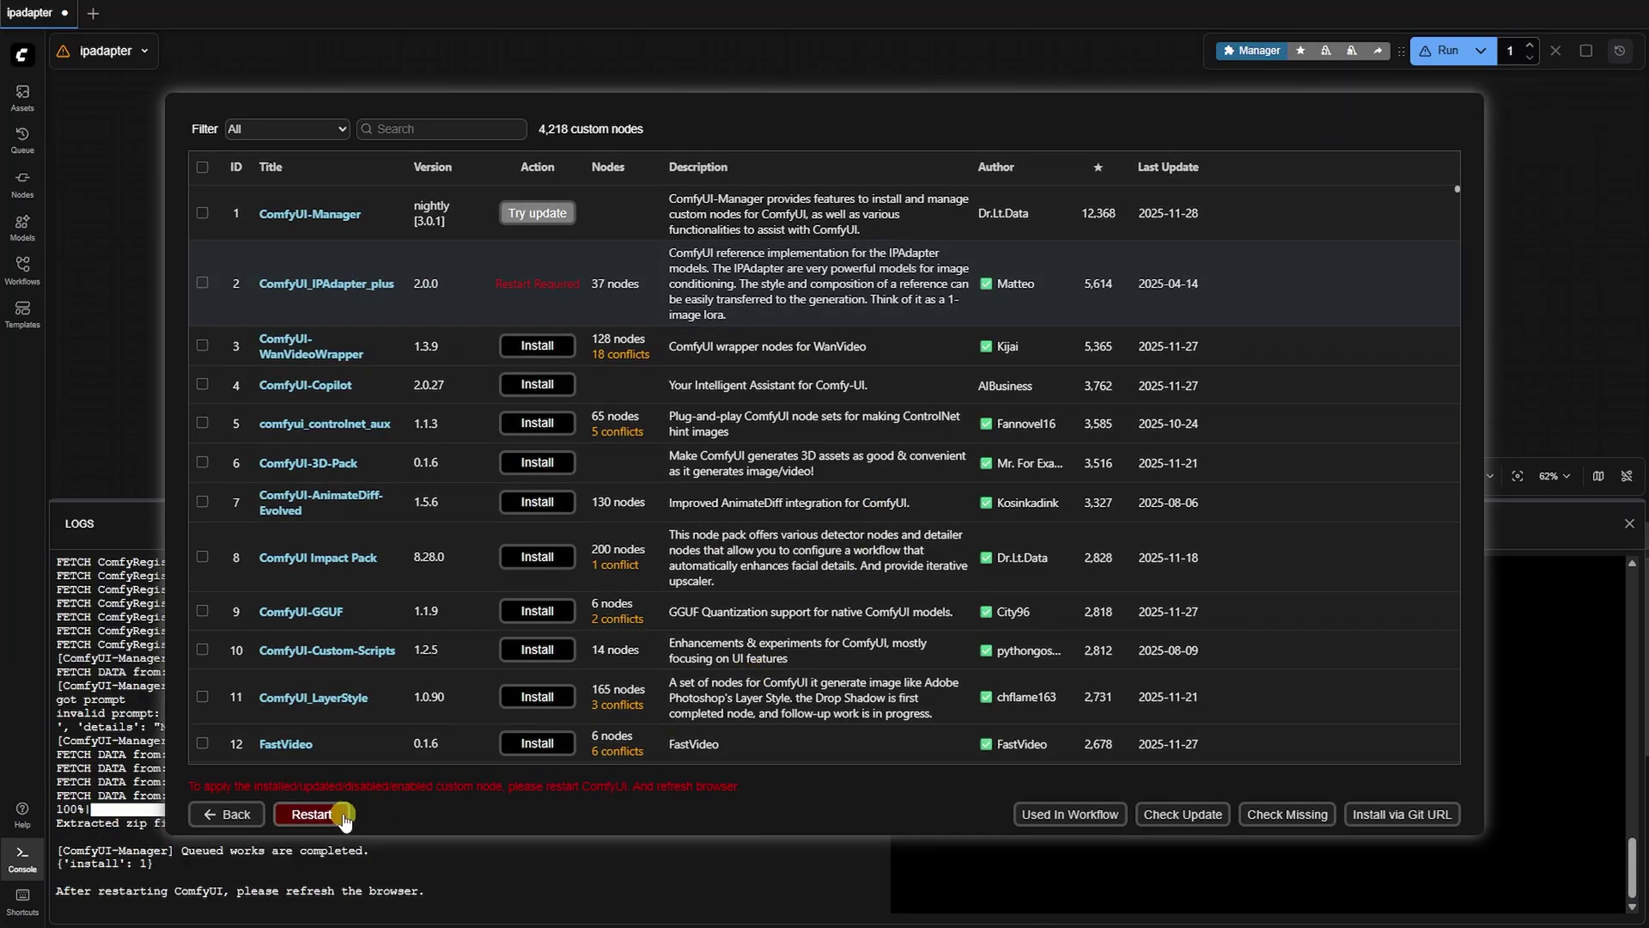
left_click(328, 813)
left_click(876, 505)
Confirm IPAdapter_plus appears in Custom Nodes Manager's Installed filter, then go back.
left_click(1247, 50)
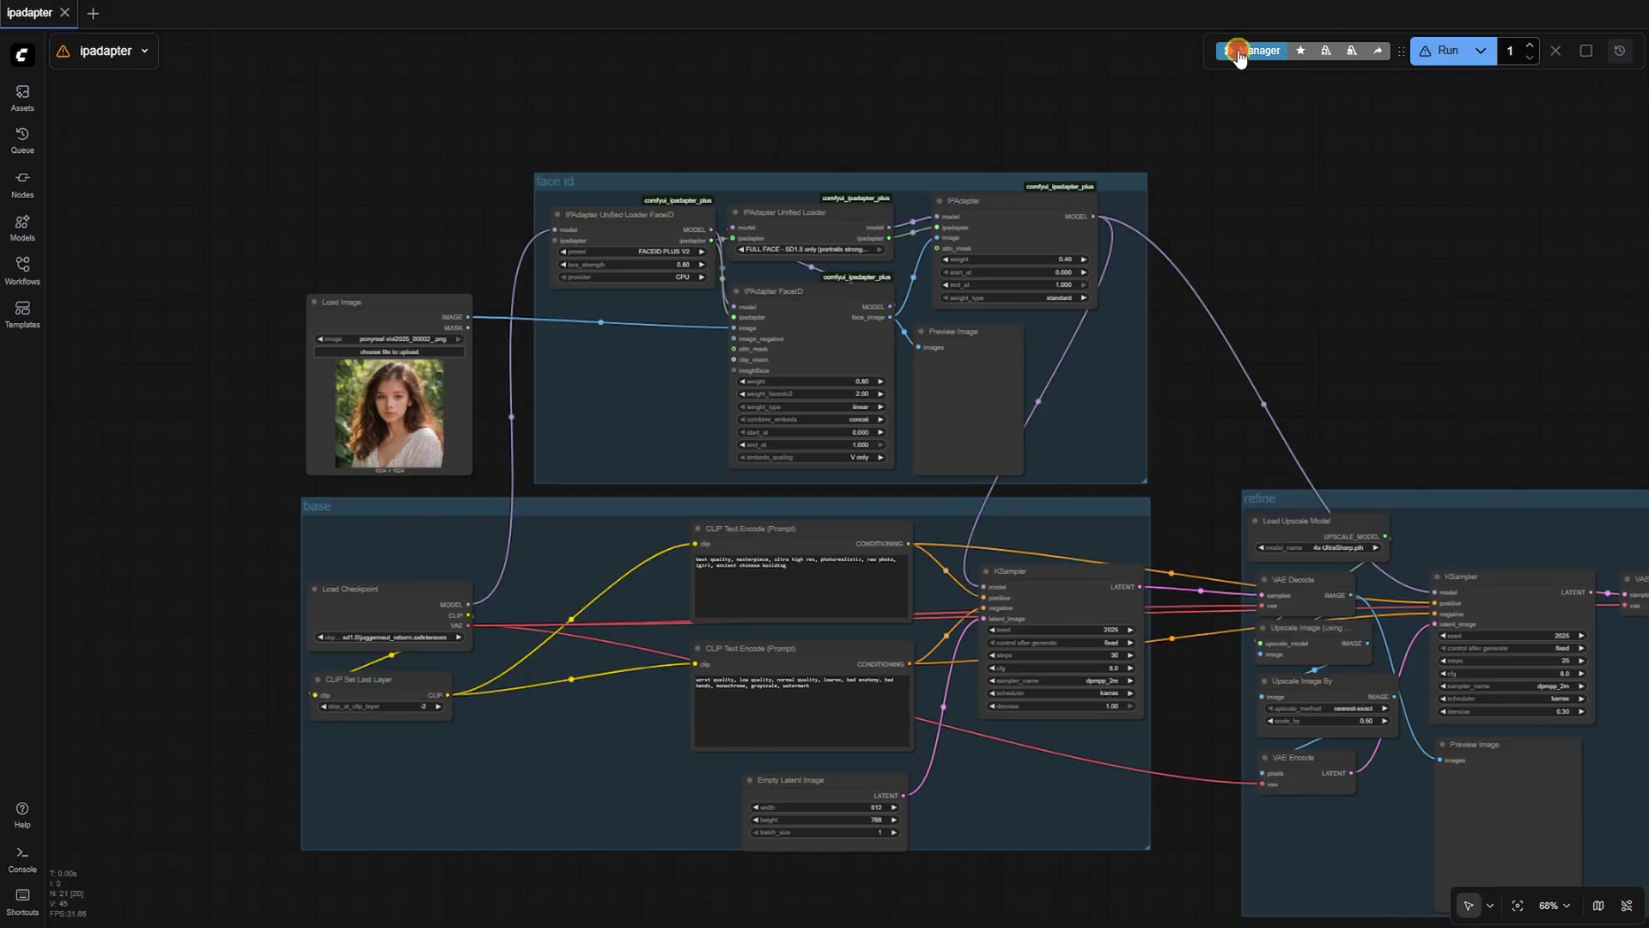
left_click(846, 349)
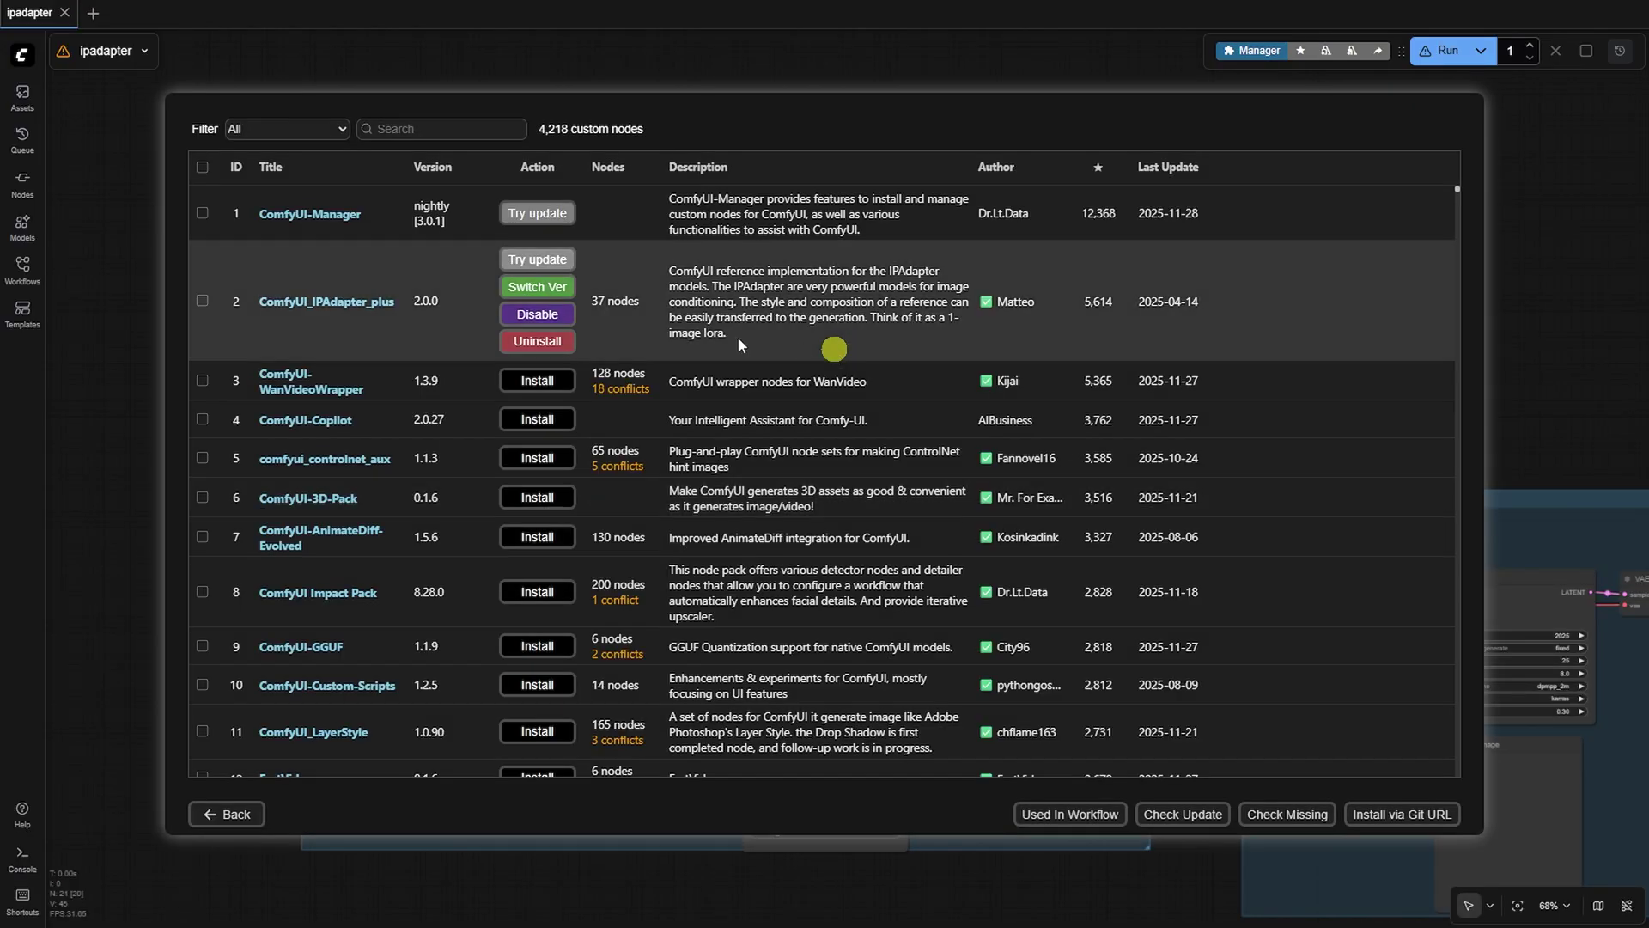
left_click(316, 128)
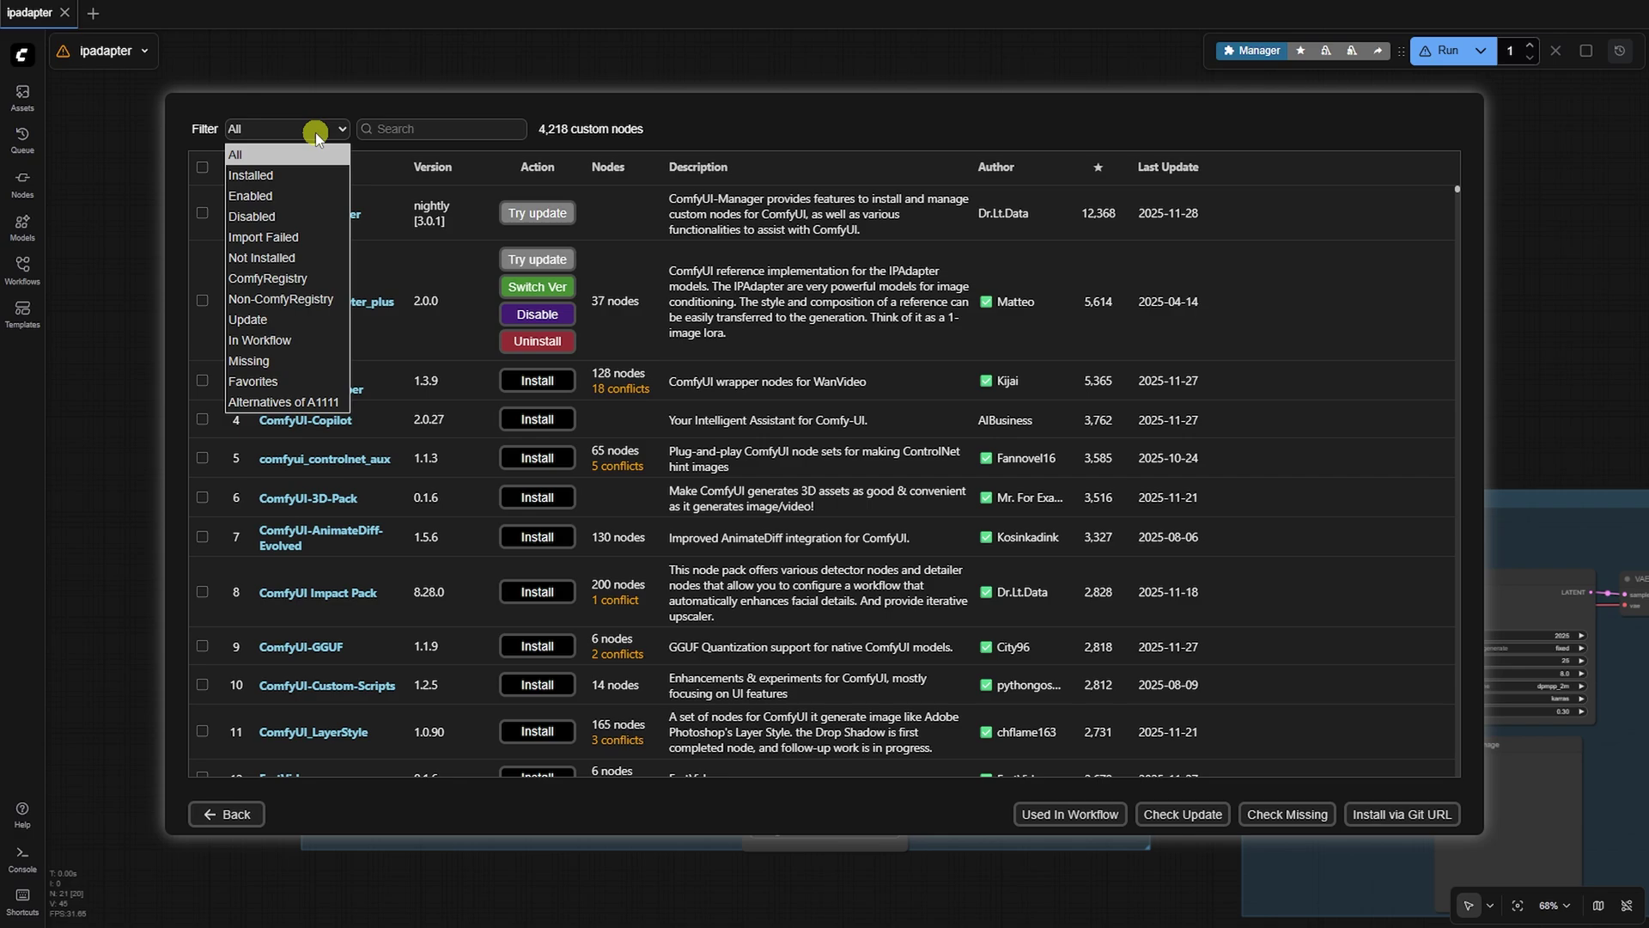
left_click(287, 175)
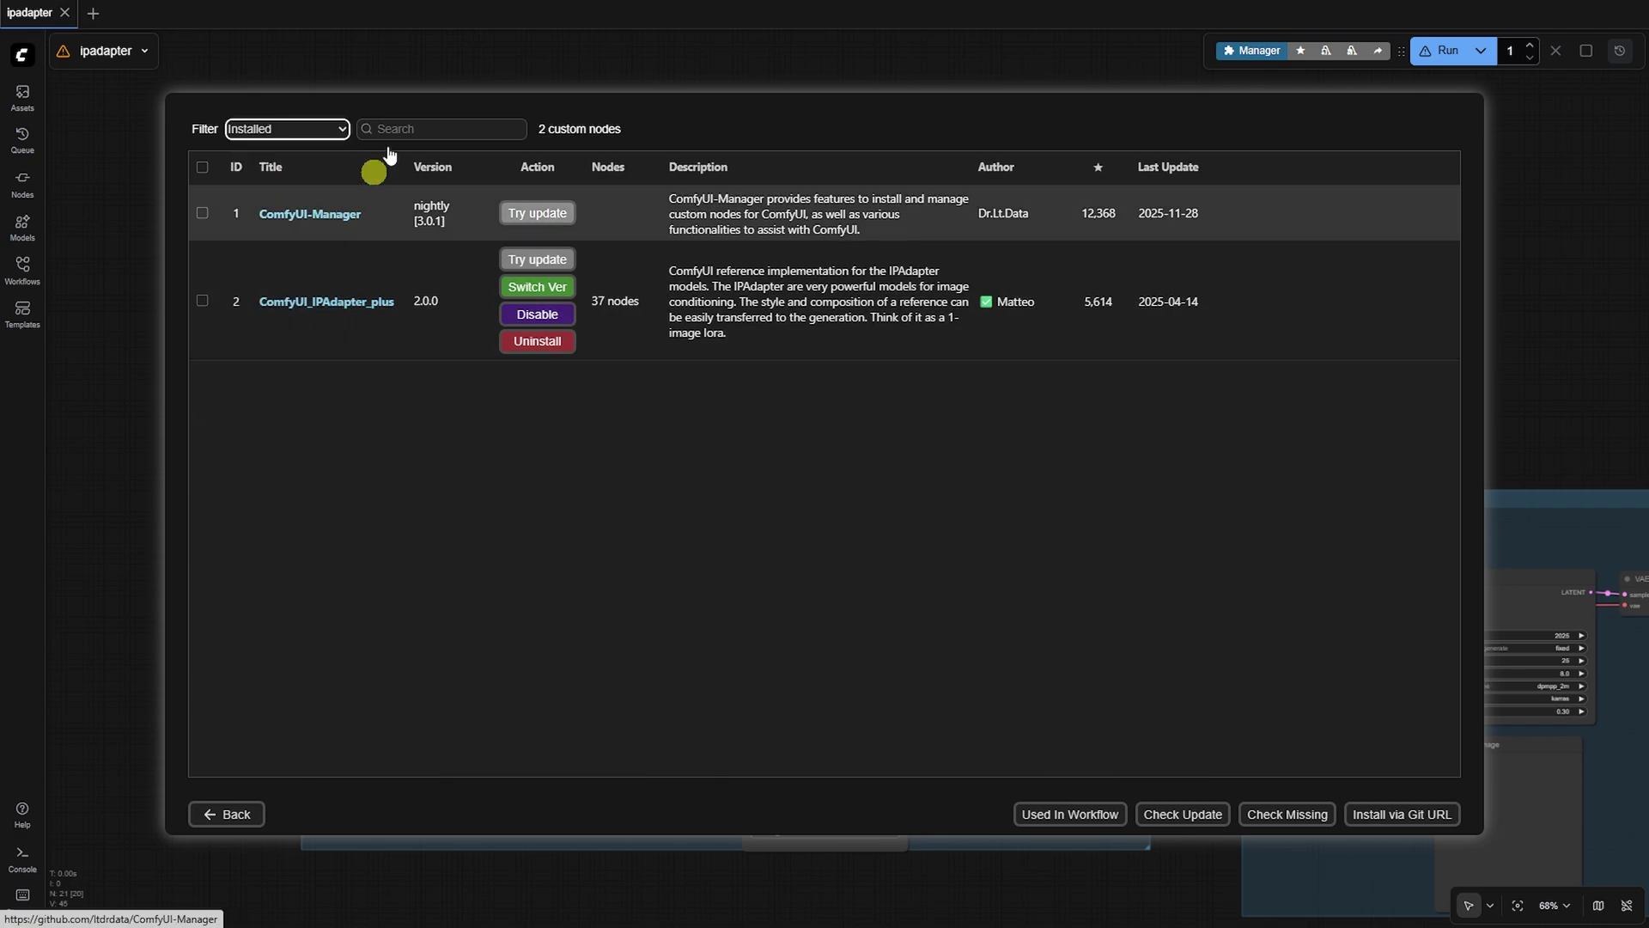
left_click(339, 134)
left_click(338, 135)
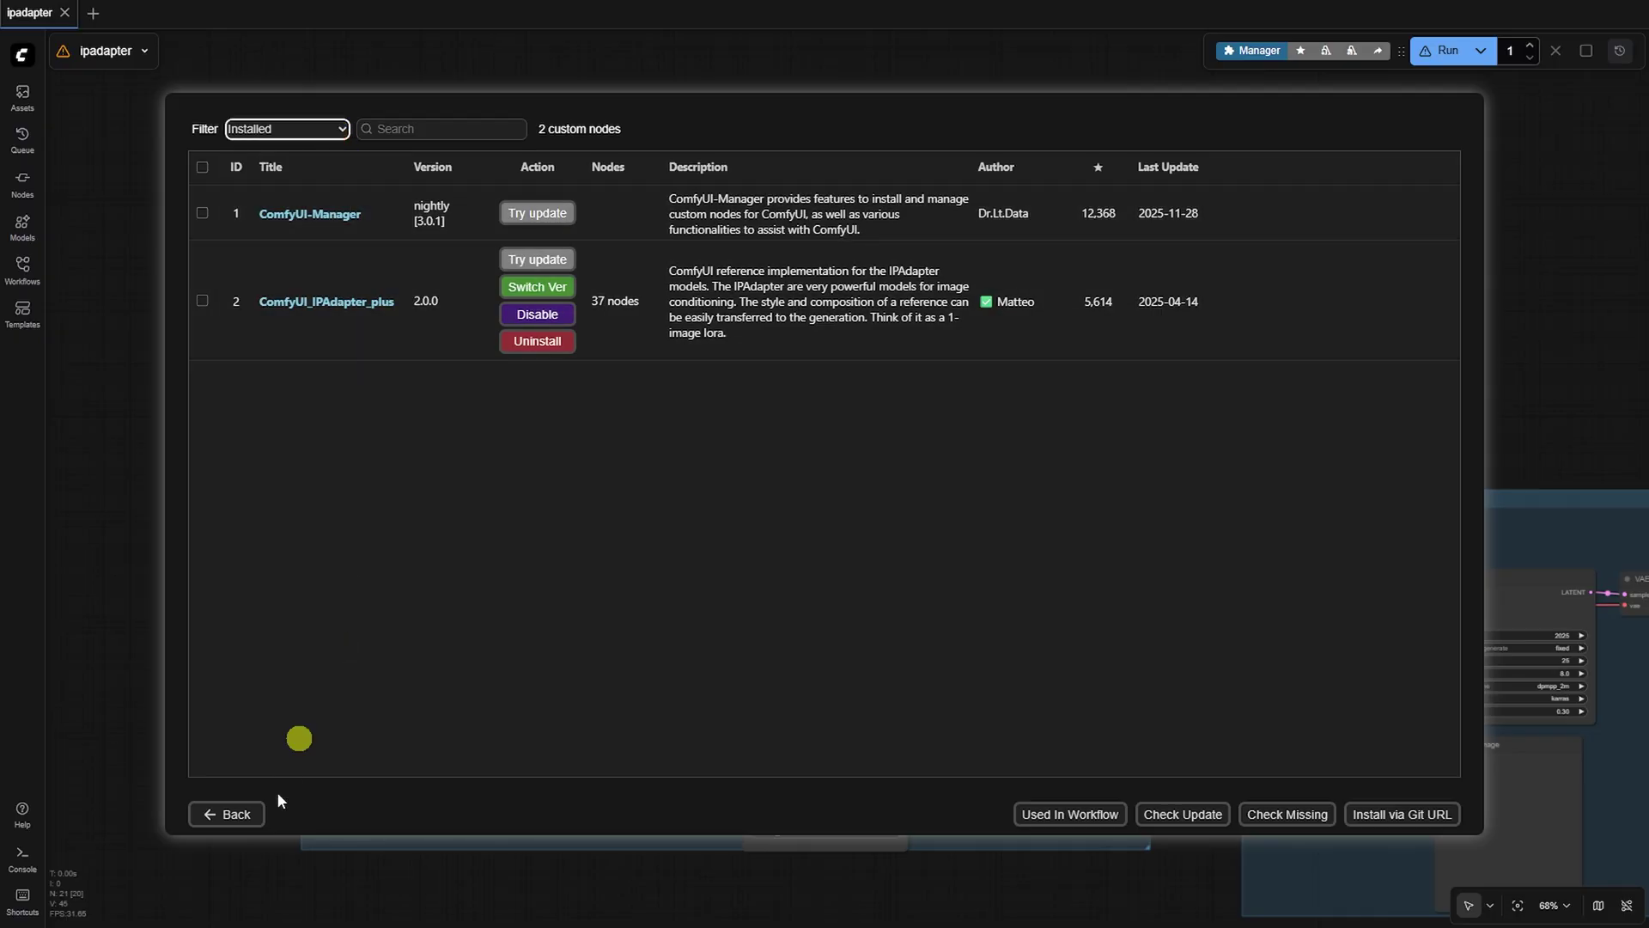
left_click(235, 815)
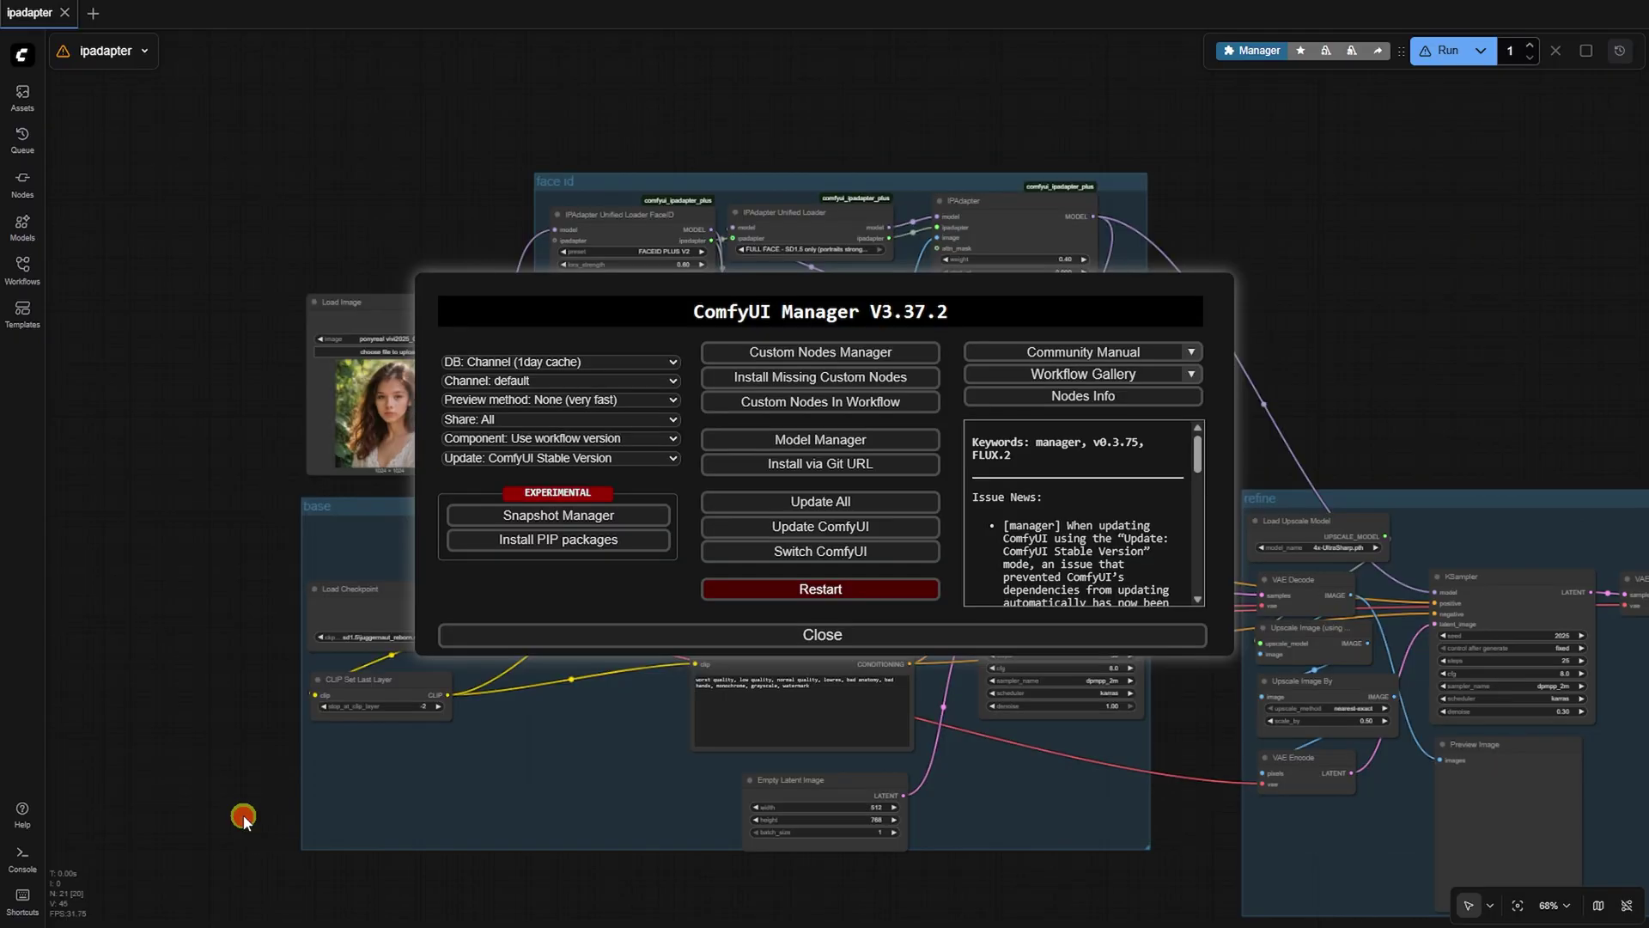
Filter Model Manager to IP-Adapter models to check what's installed, then close the Manager.
left_click(817, 440)
left_click(441, 130)
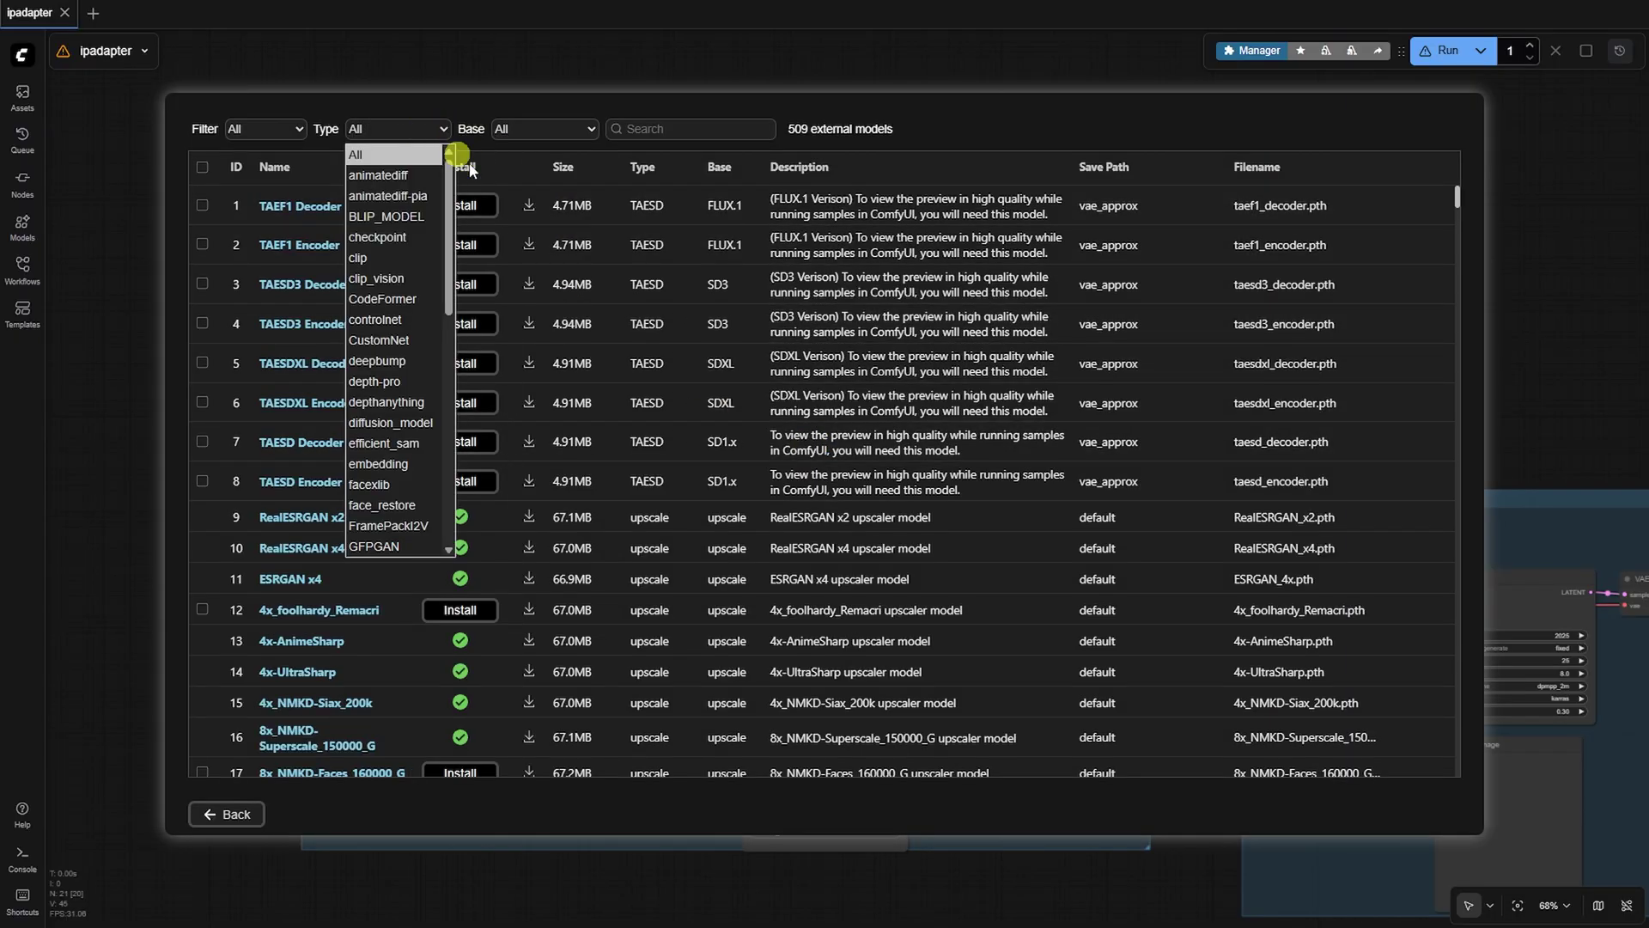
left_click_drag(449, 175, 449, 286)
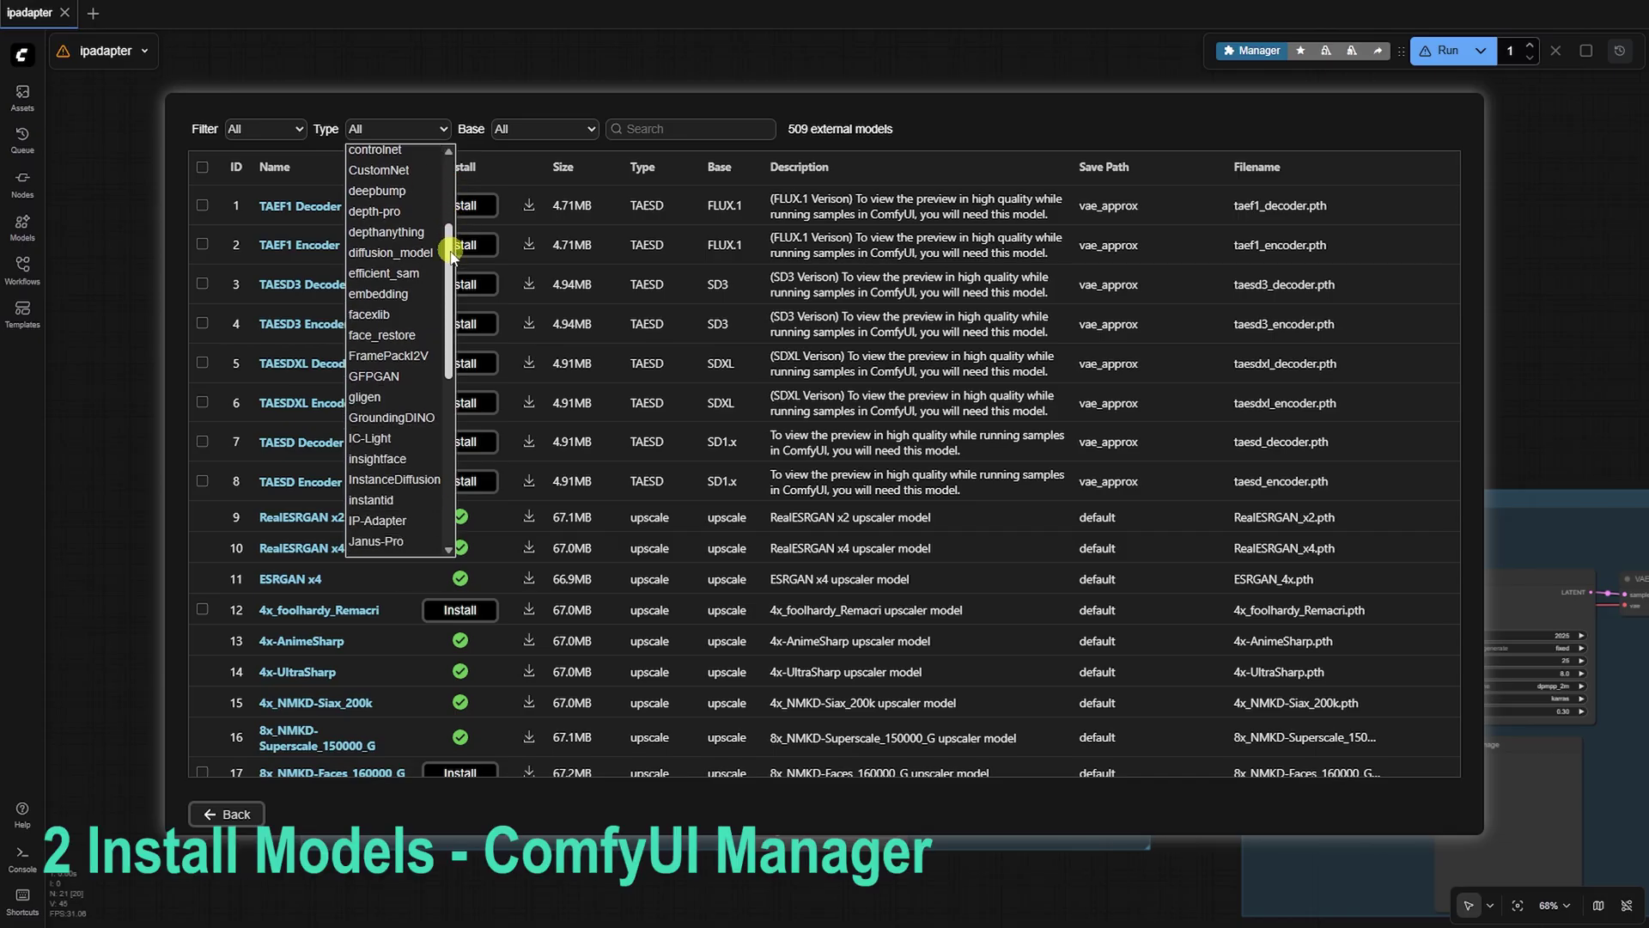
scroll(450, 286, "down", 1)
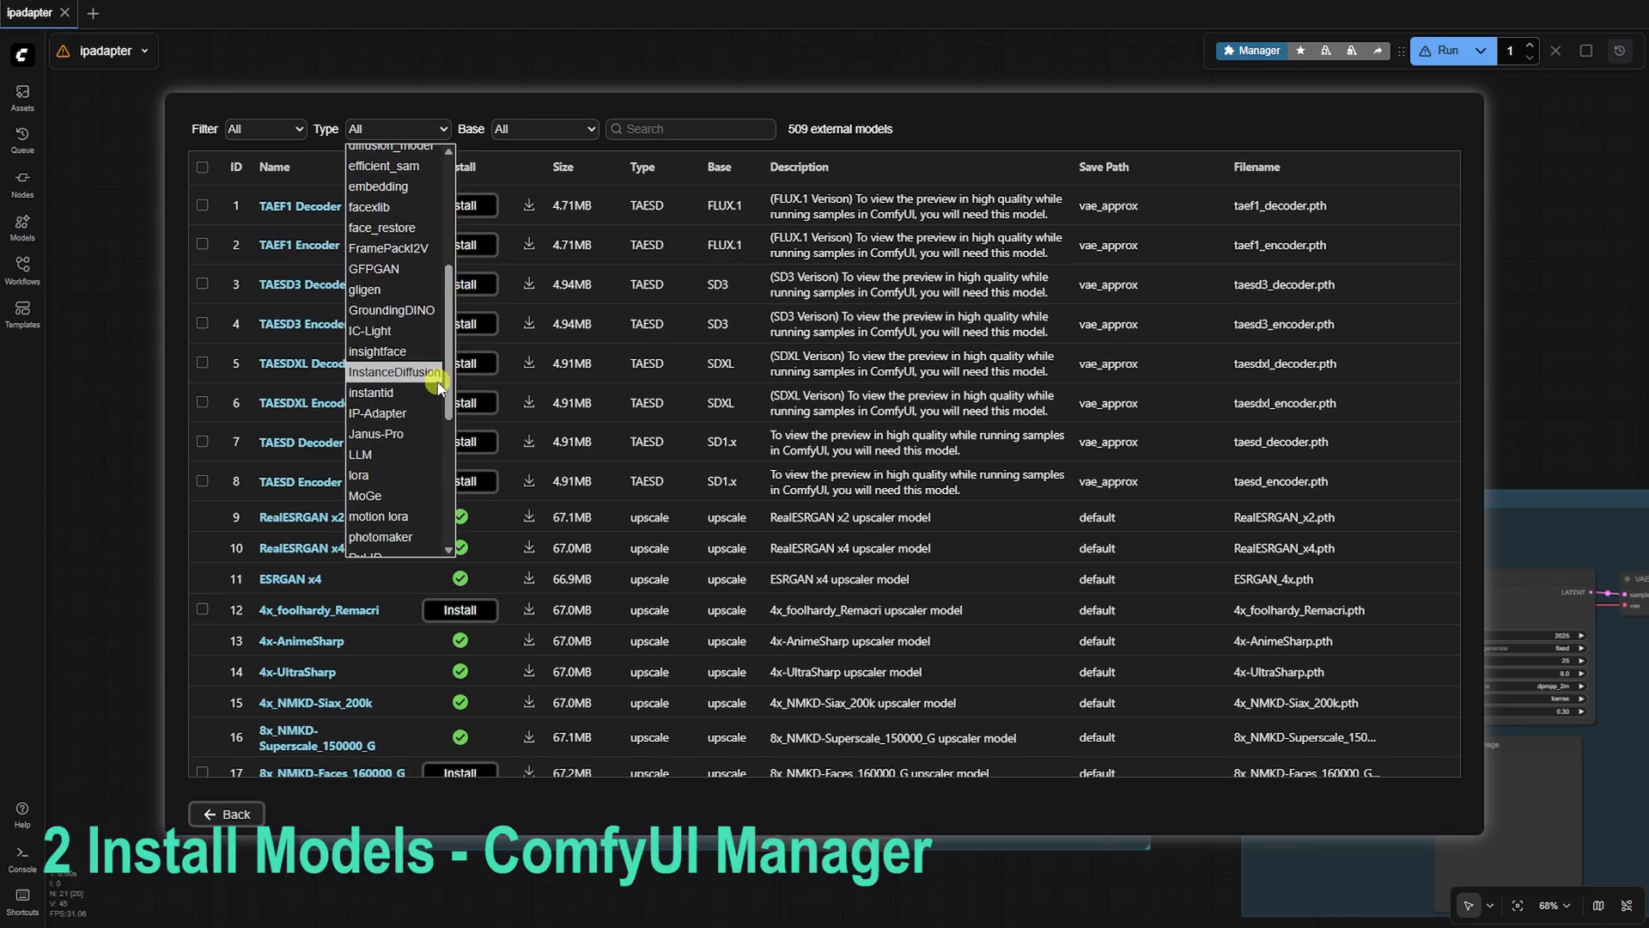
left_click(430, 413)
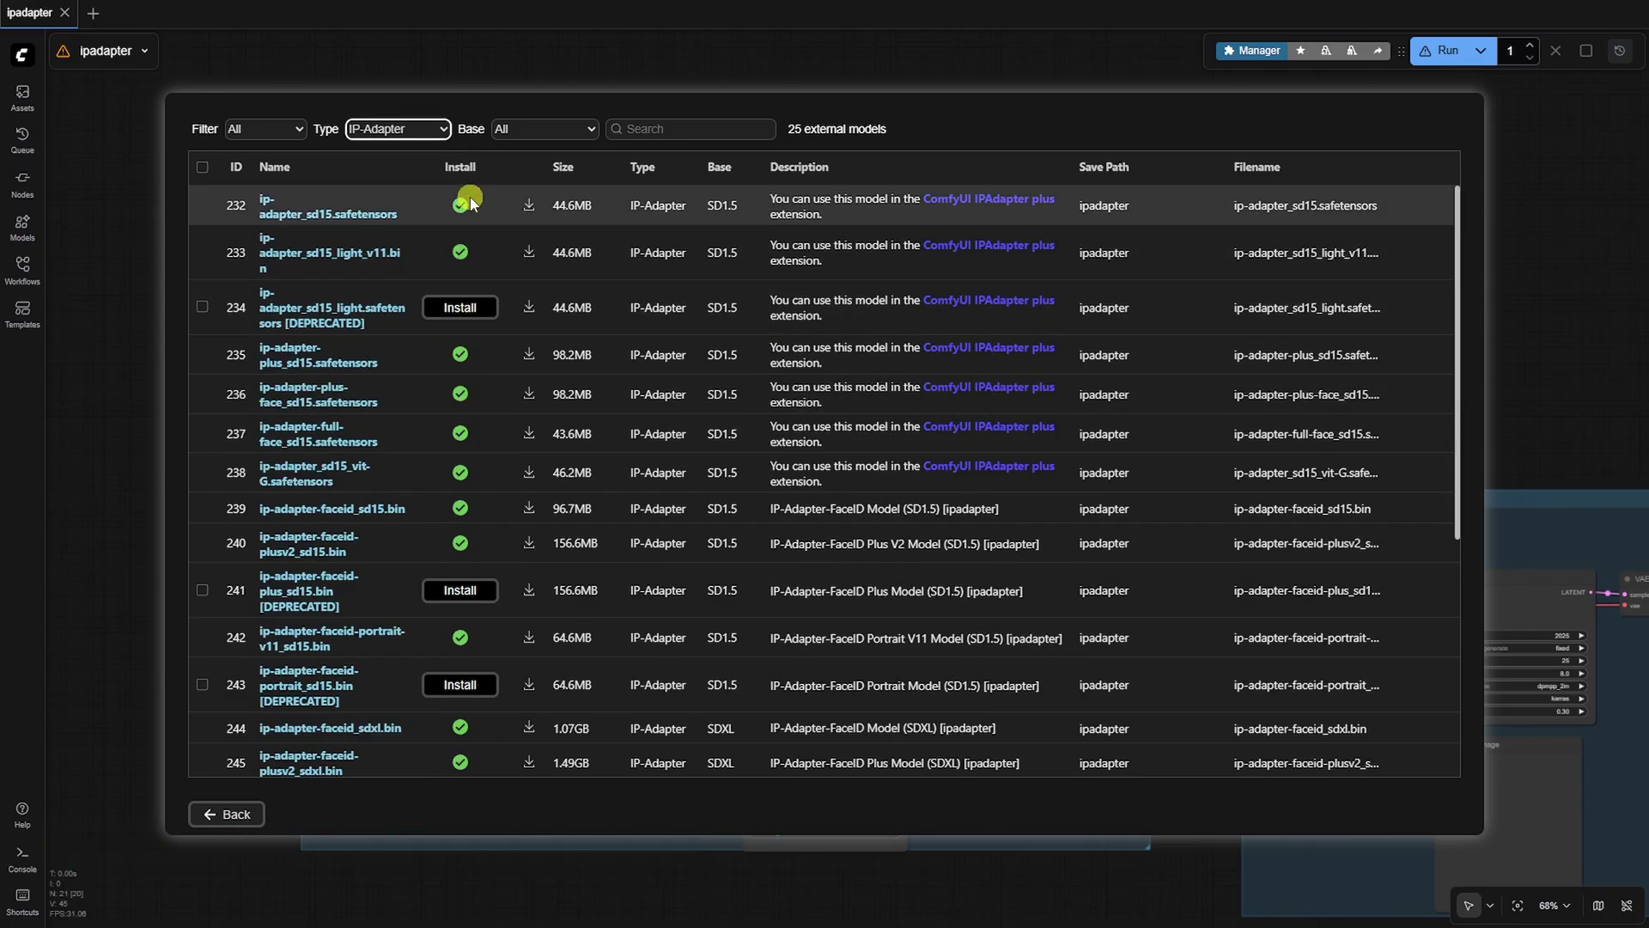
scroll(457, 323, "down", 1)
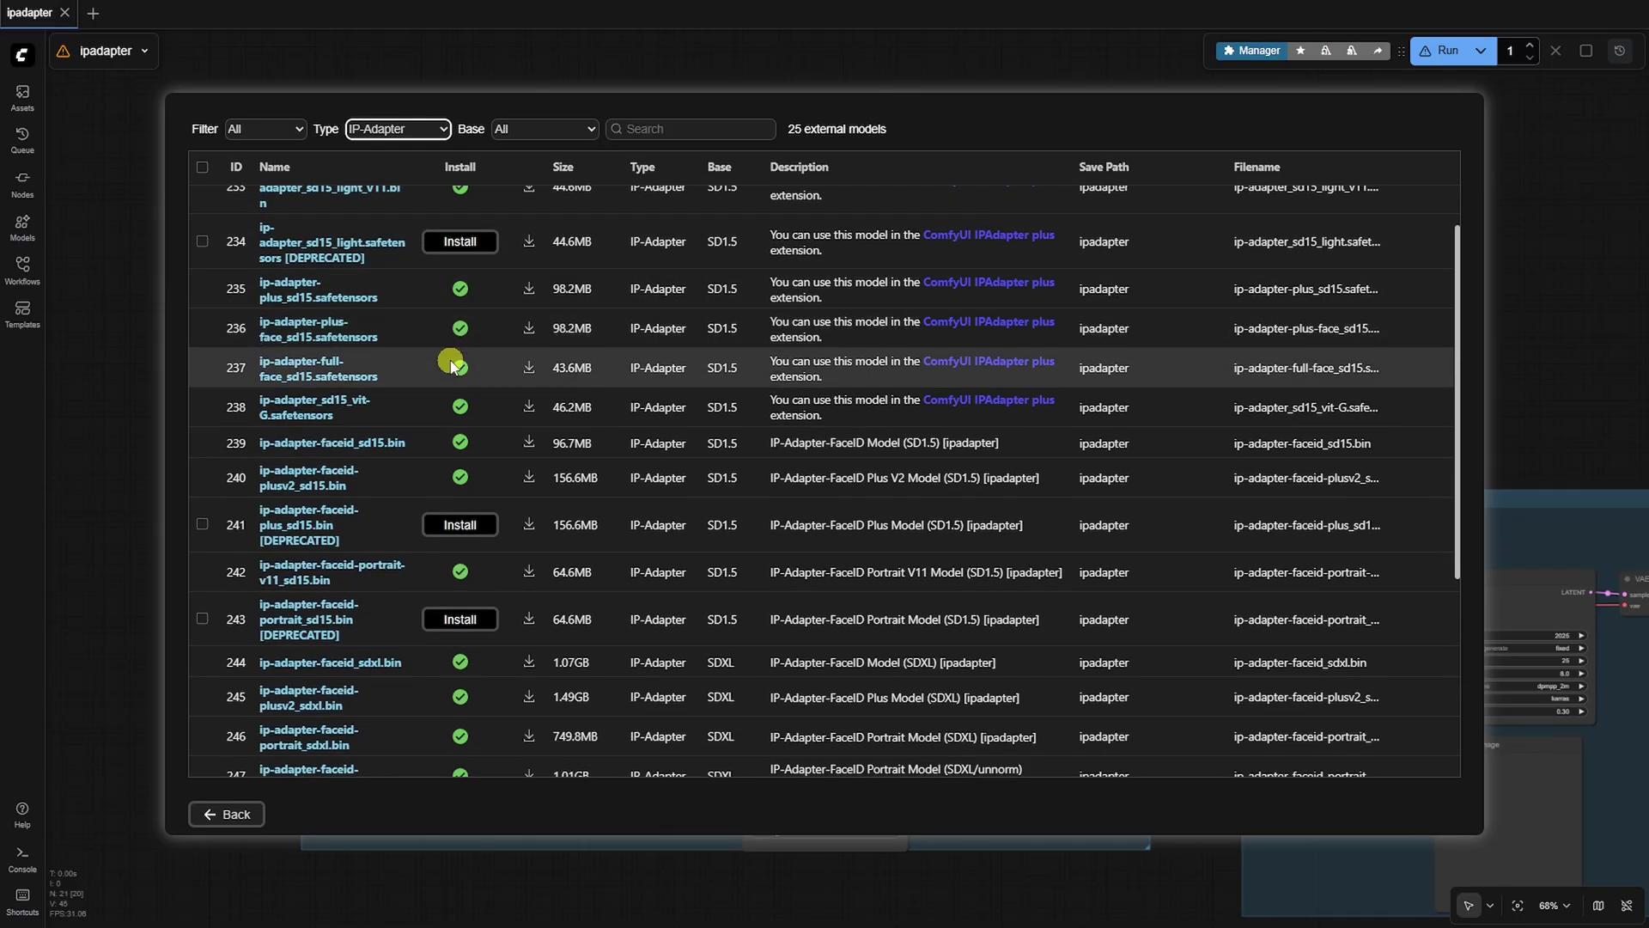
scroll(420, 498, "down", 1)
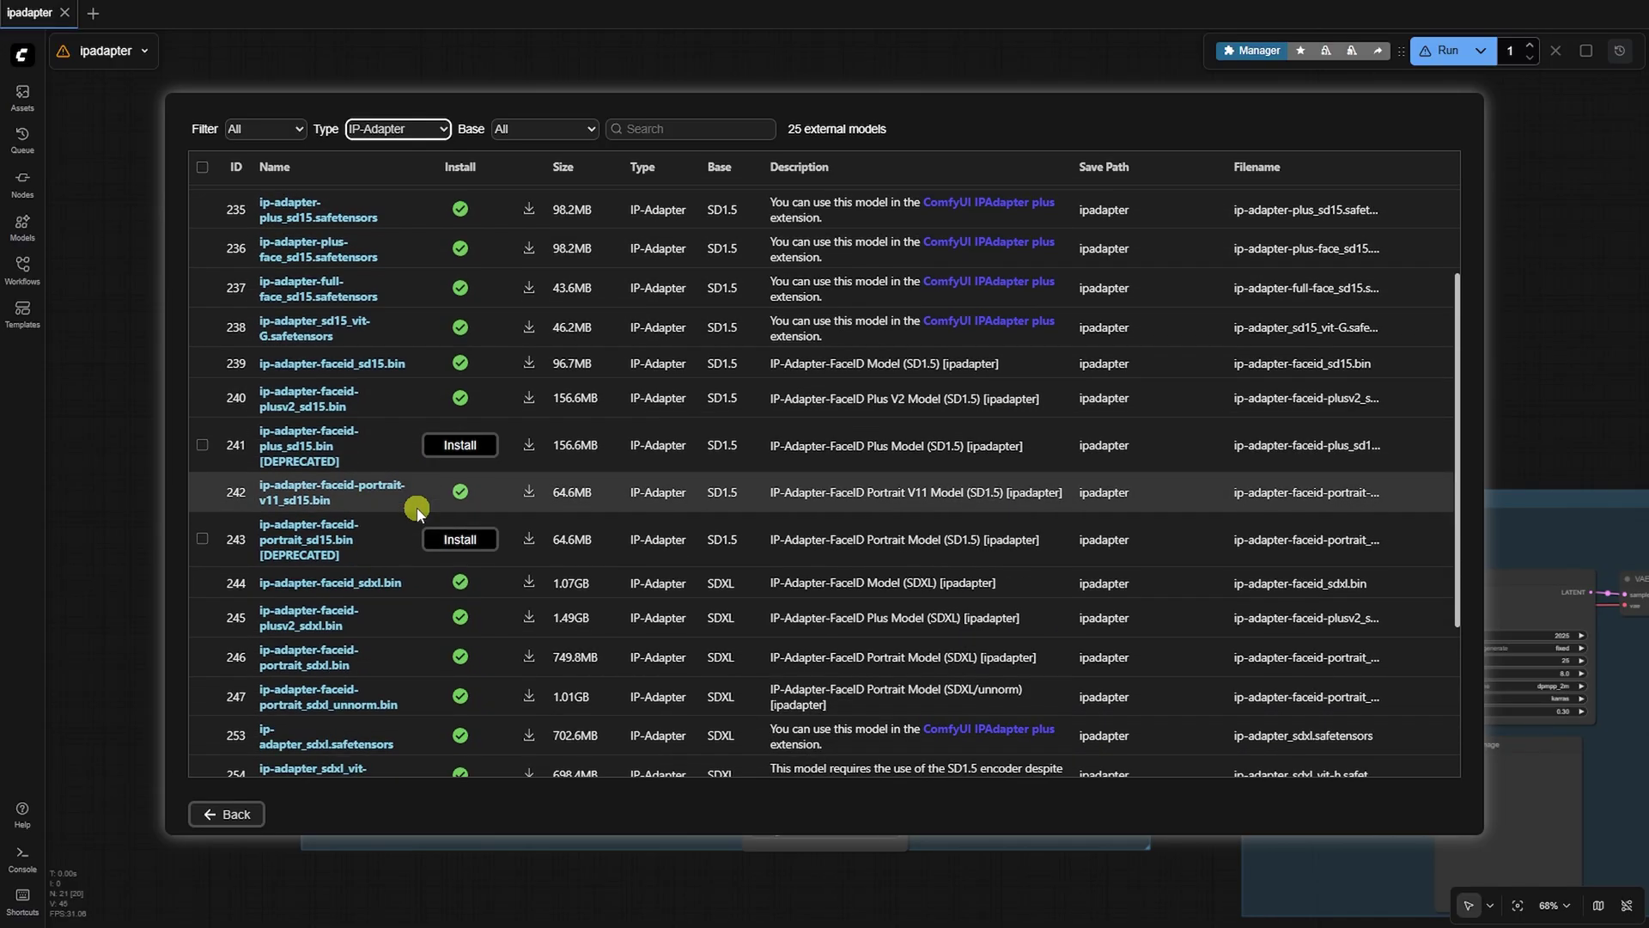
scroll(418, 505, "down", 2)
scroll(386, 463, "down", 1)
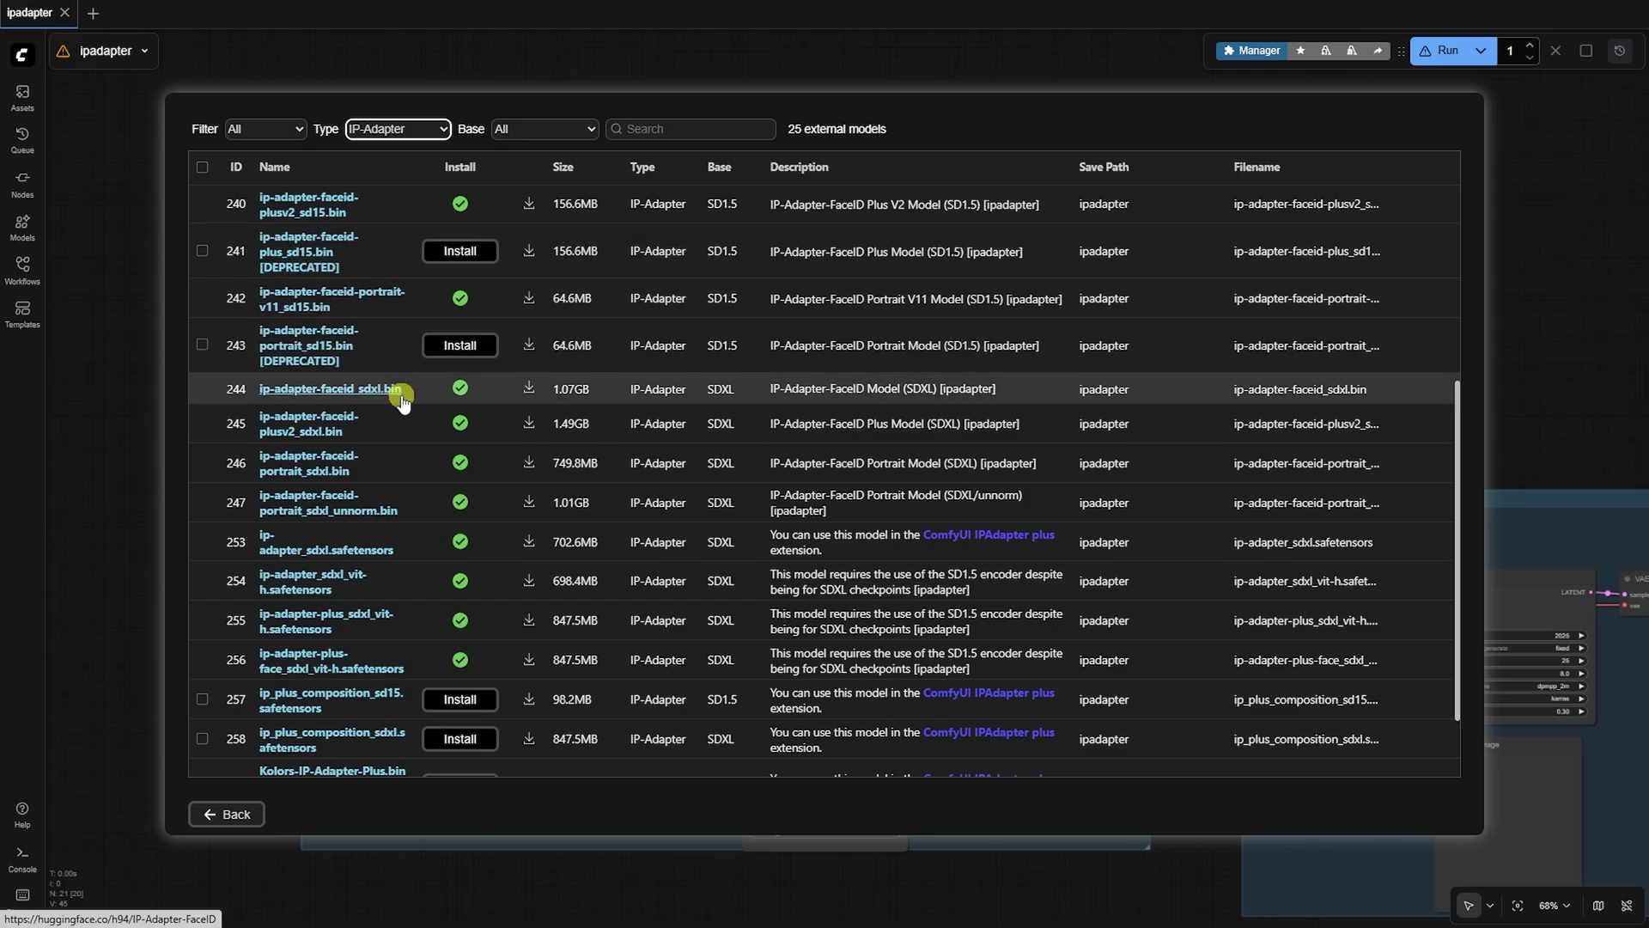
scroll(386, 336, "down", 1)
scroll(397, 561, "down", 1)
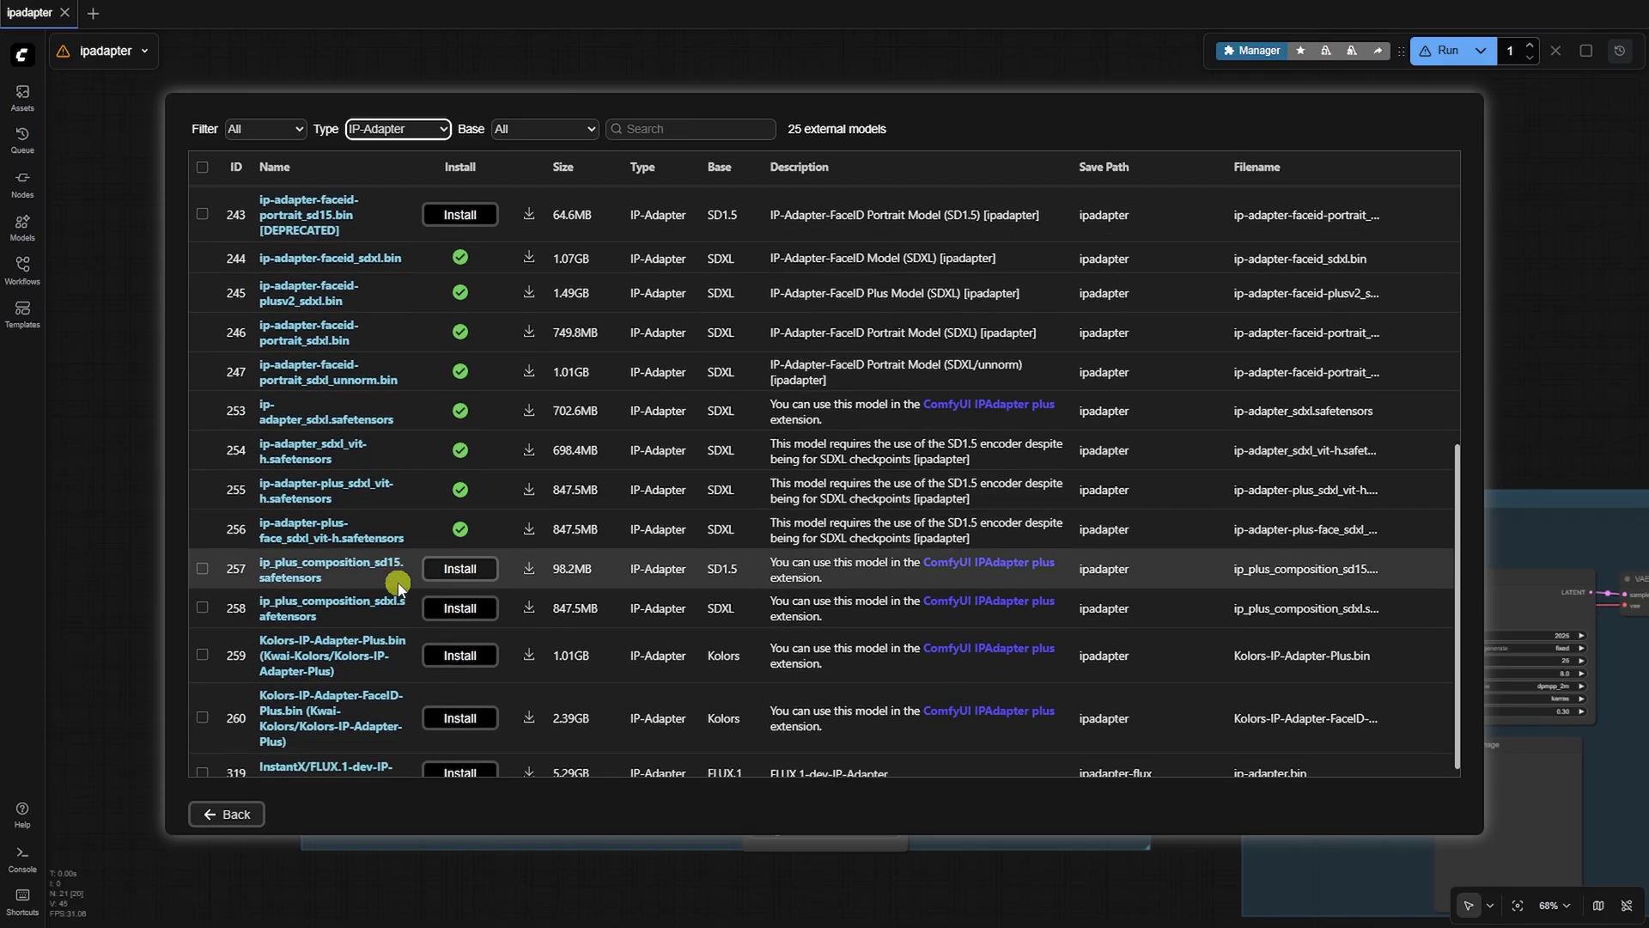
scroll(397, 589, "up", 4)
scroll(397, 589, "up", 3)
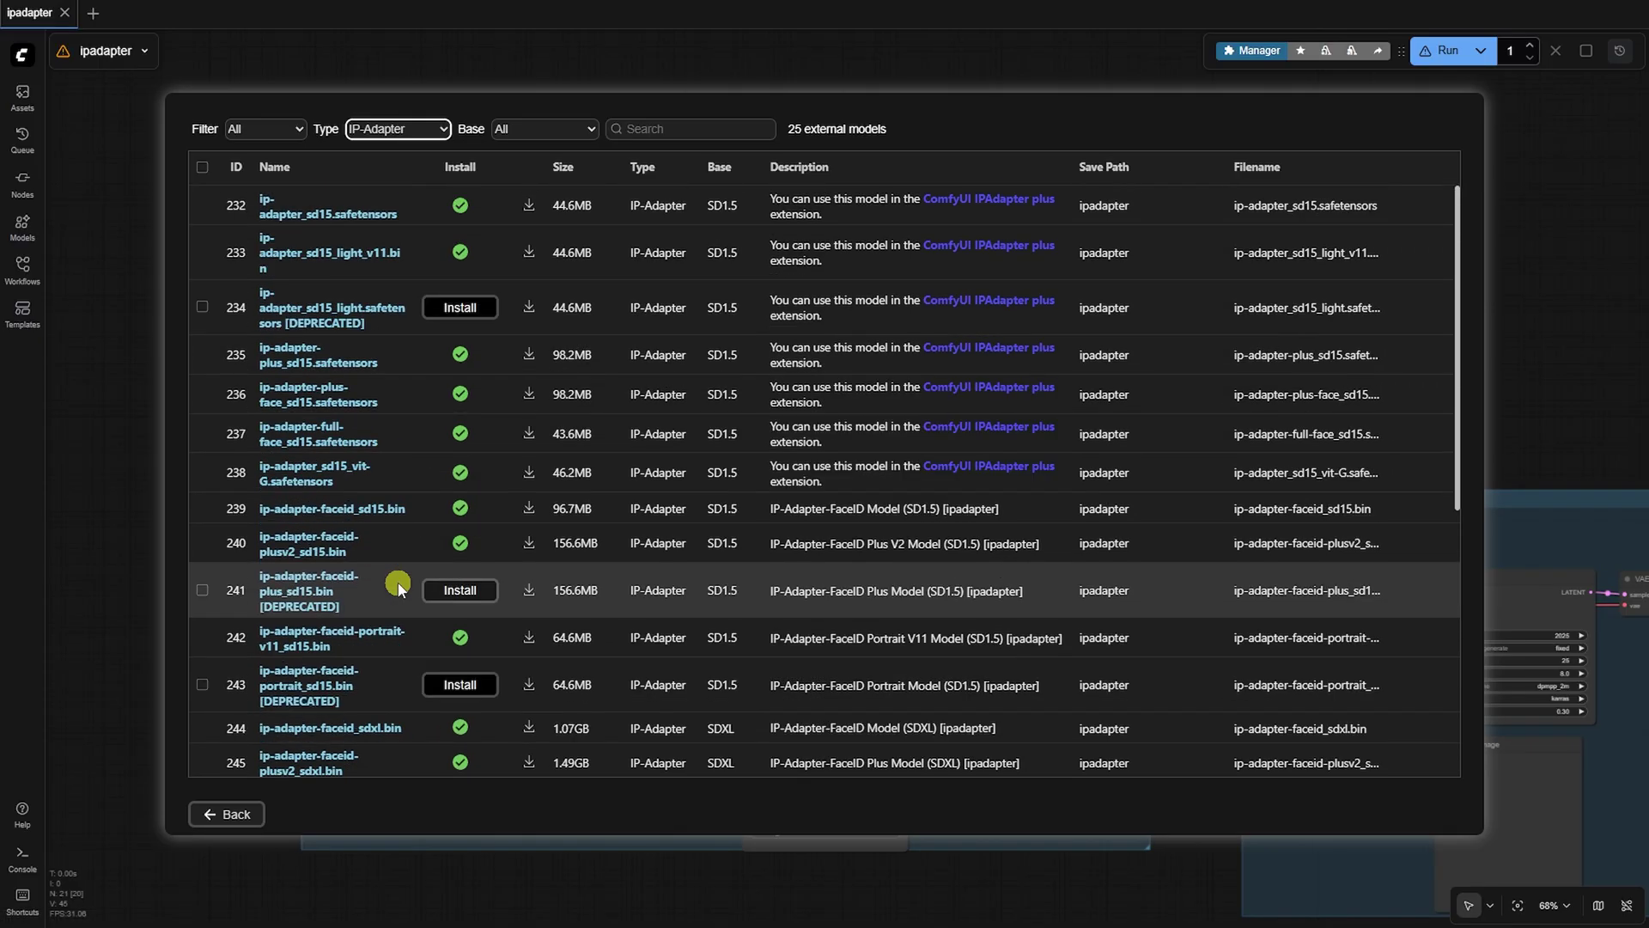
left_click(236, 814)
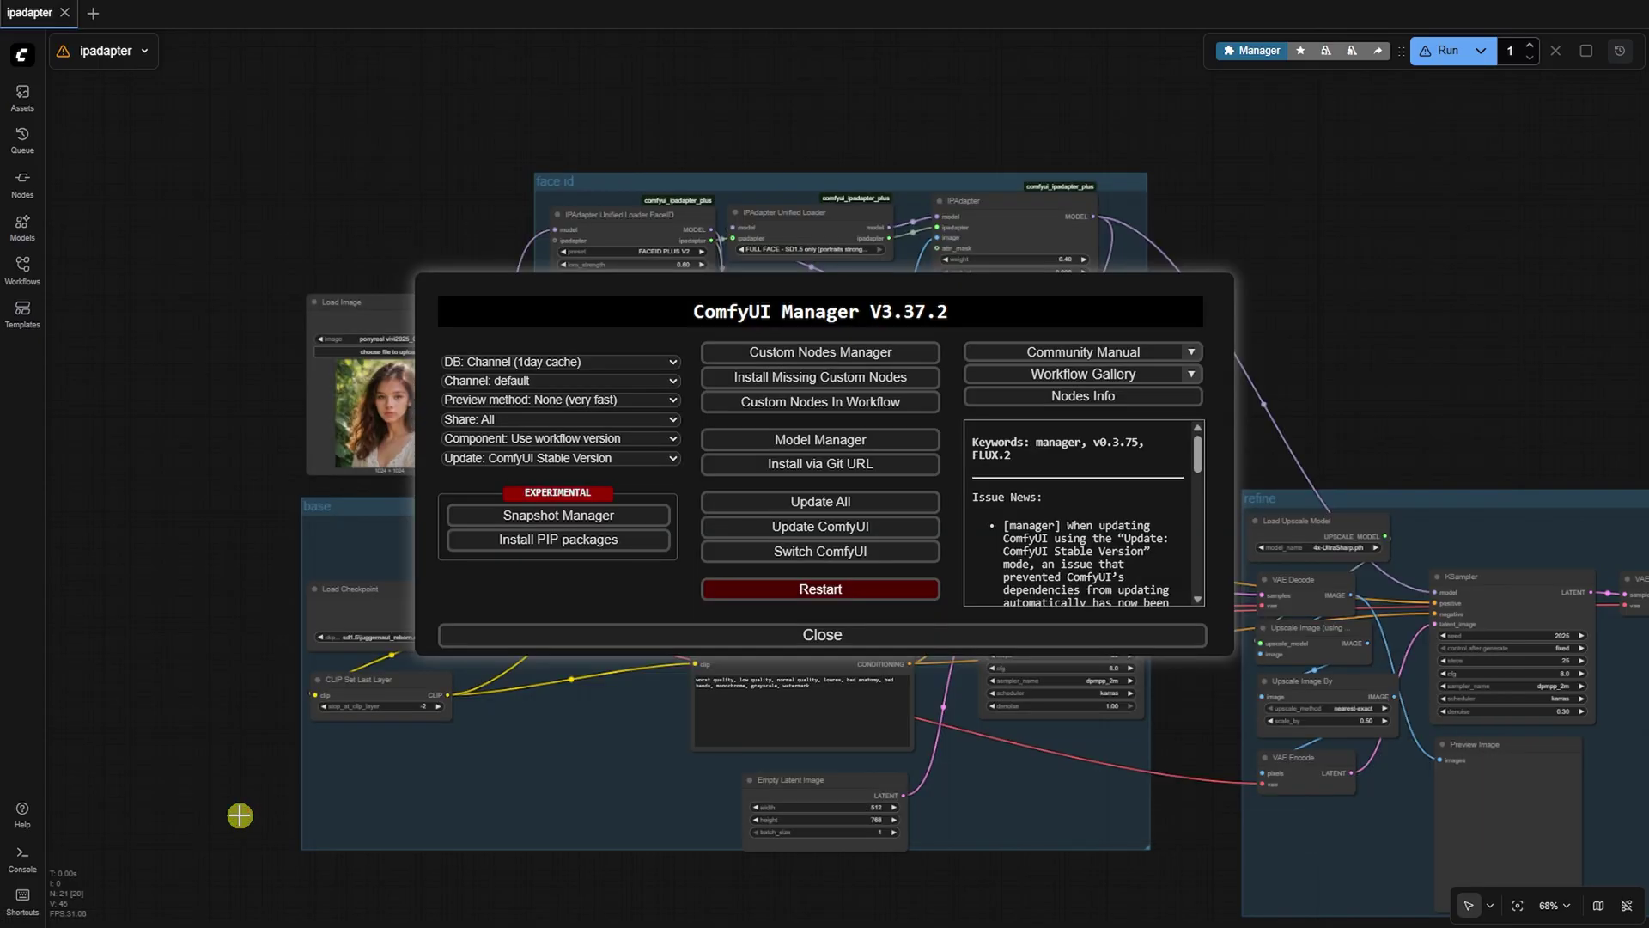
left_click(867, 633)
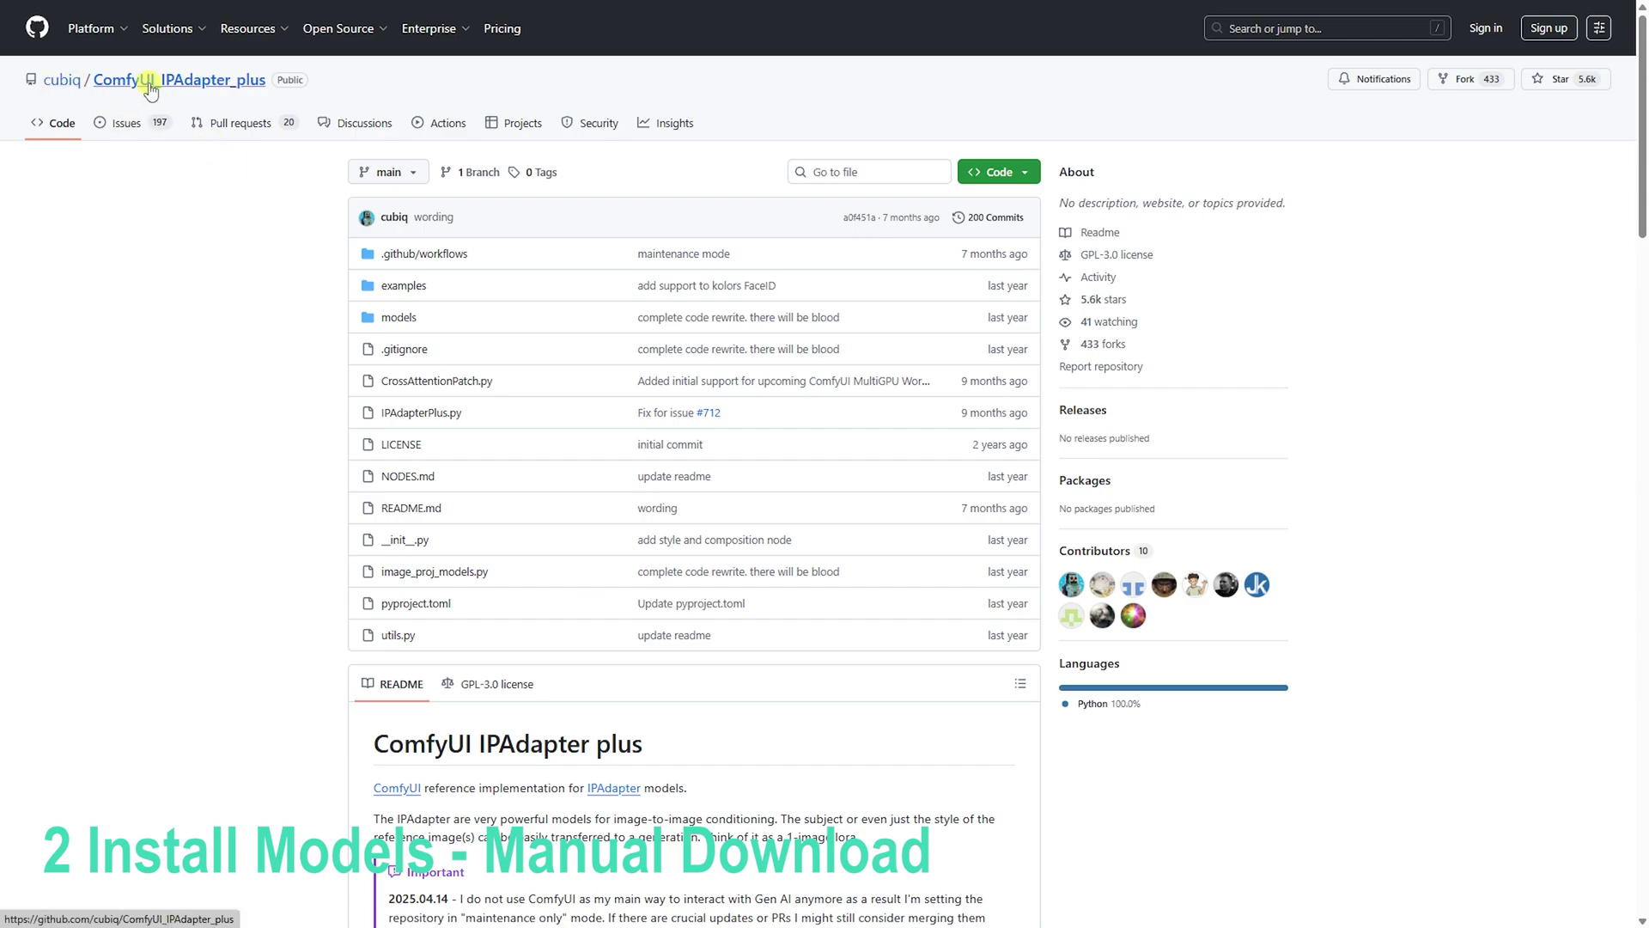
scroll(1215, 276, "down", 1)
scroll(1217, 280, "down", 4)
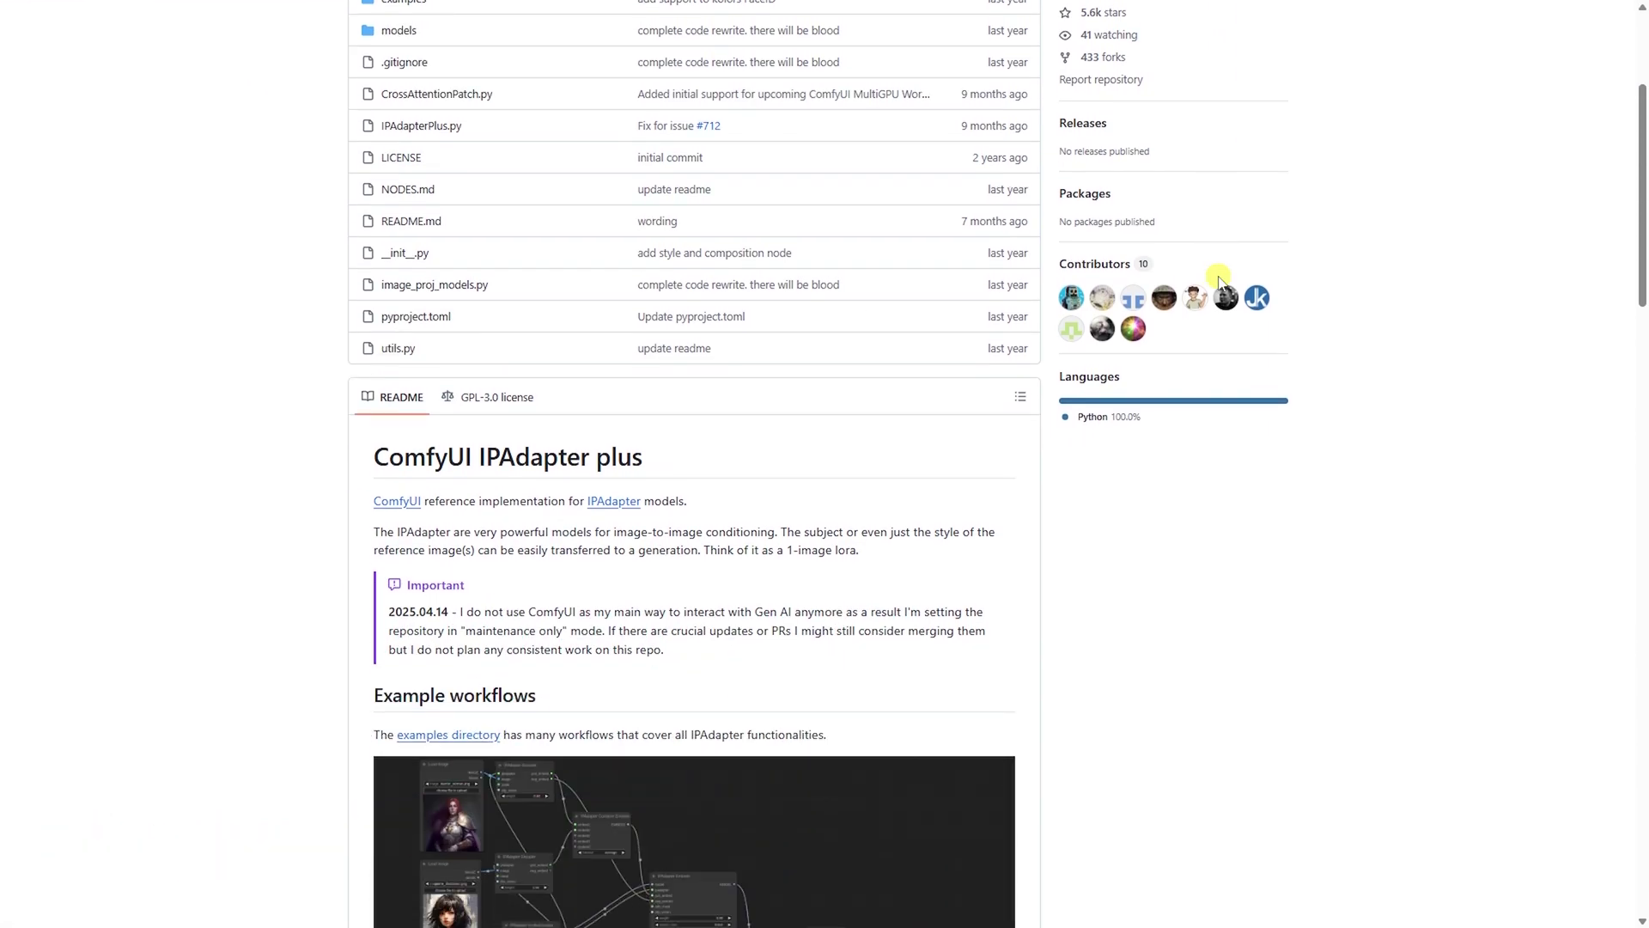
left_click_drag(375, 236, 651, 237)
scroll(1064, 357, "down", 1)
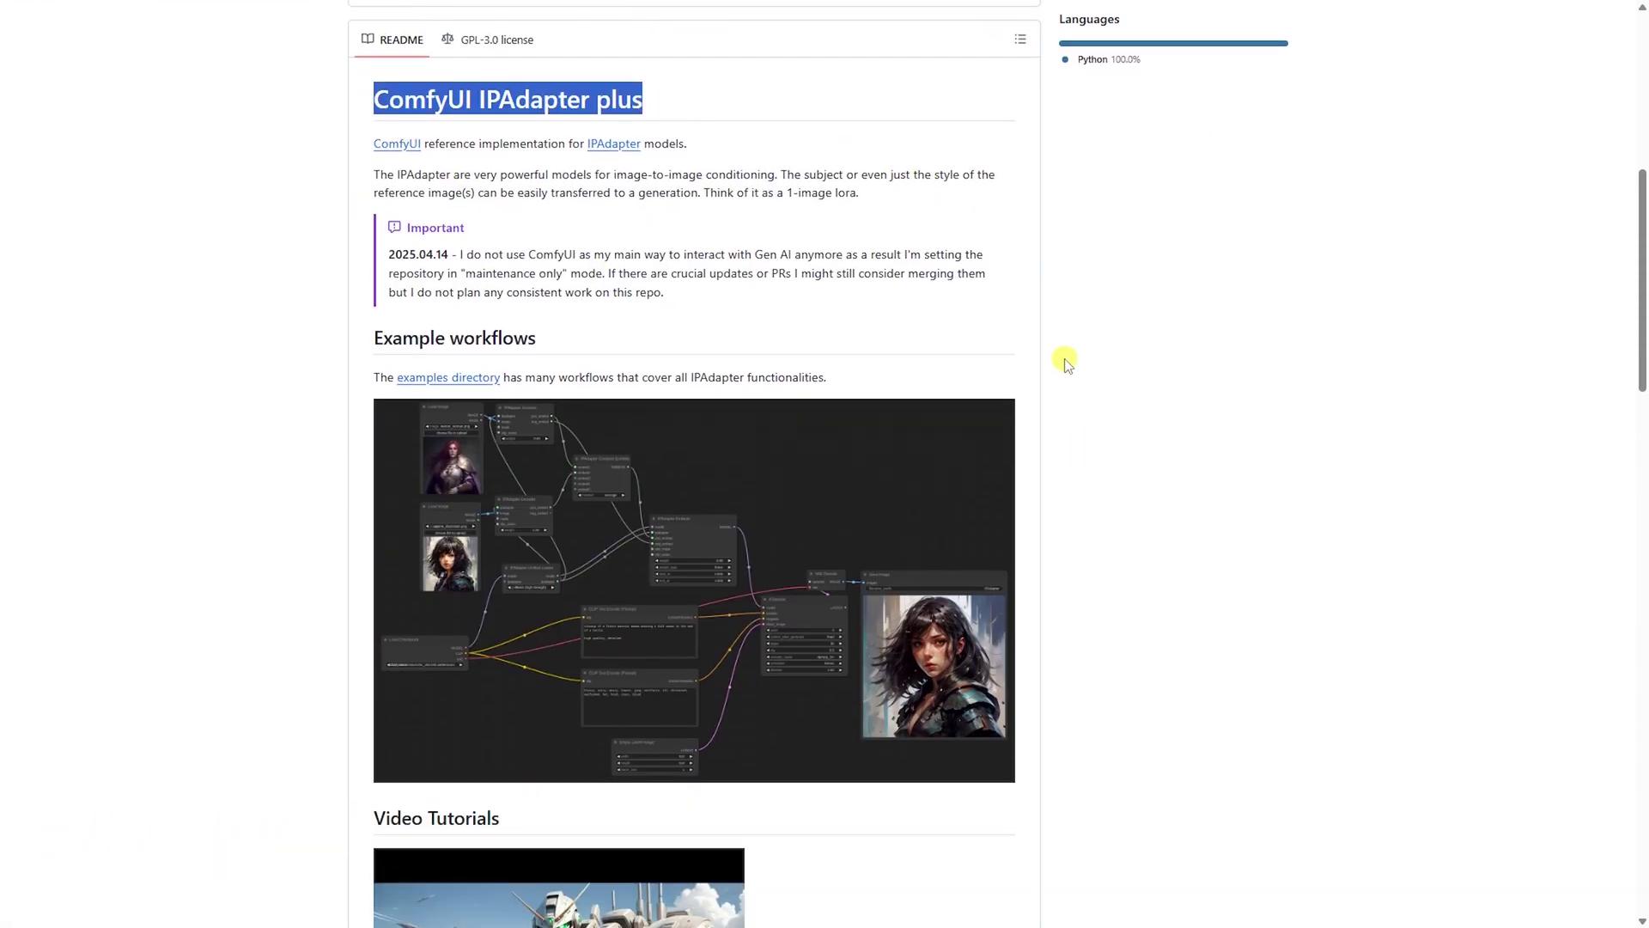
scroll(1064, 357, "down", 4)
scroll(1134, 383, "down", 3)
scroll(1133, 387, "down", 1)
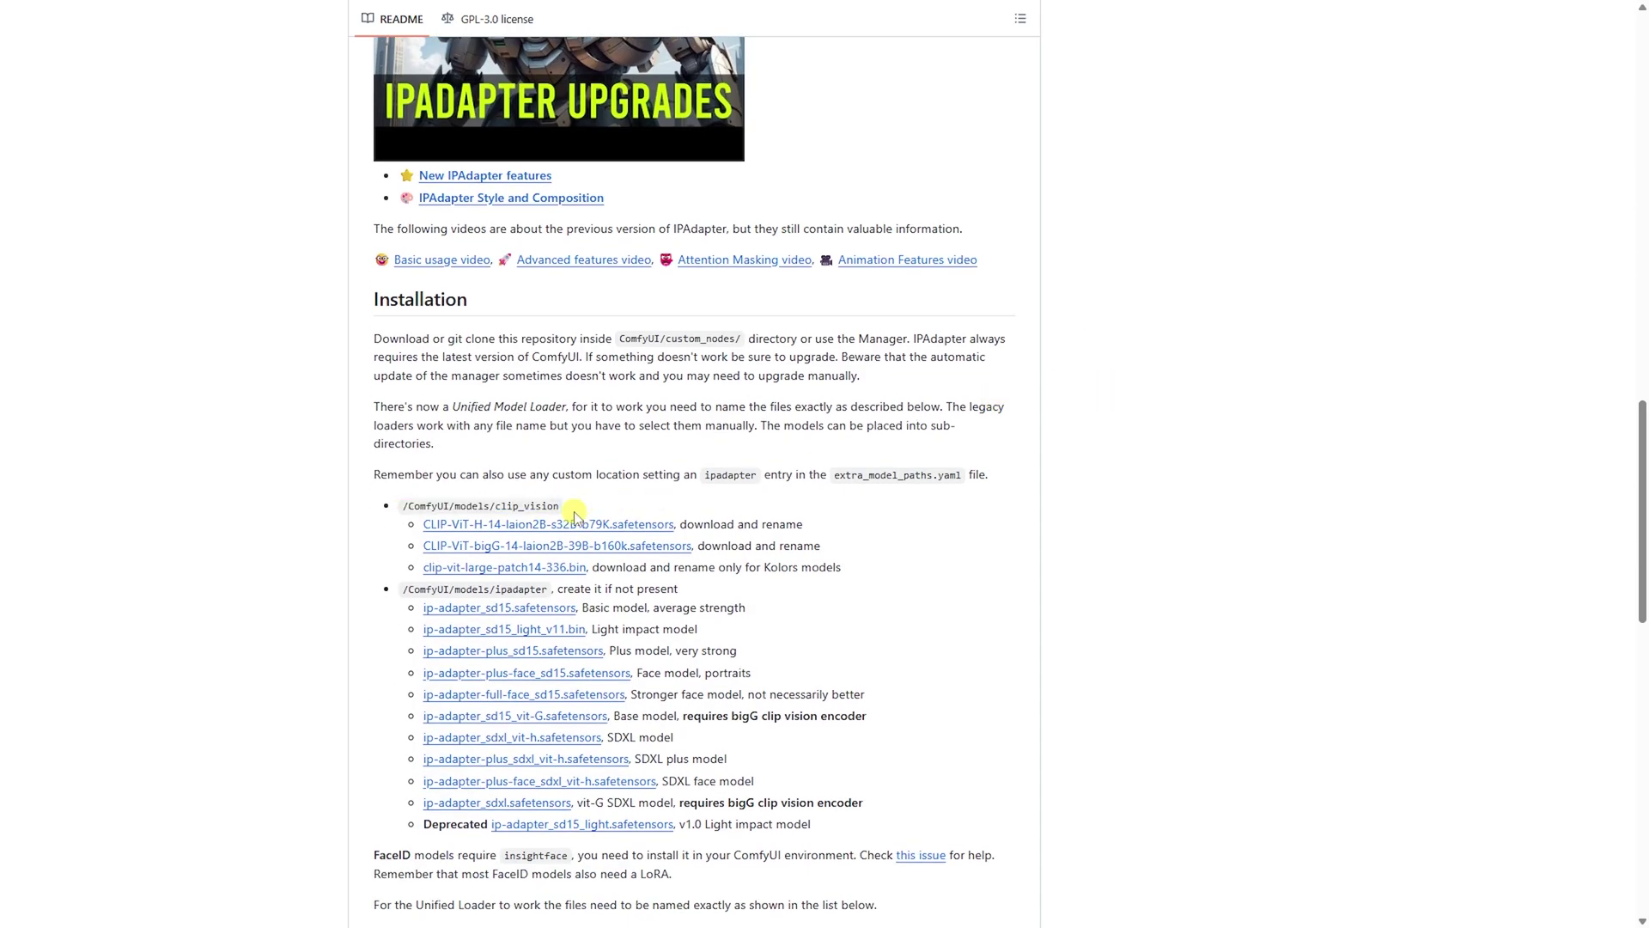
scroll(574, 513, "down", 1)
left_click_drag(404, 466, 574, 470)
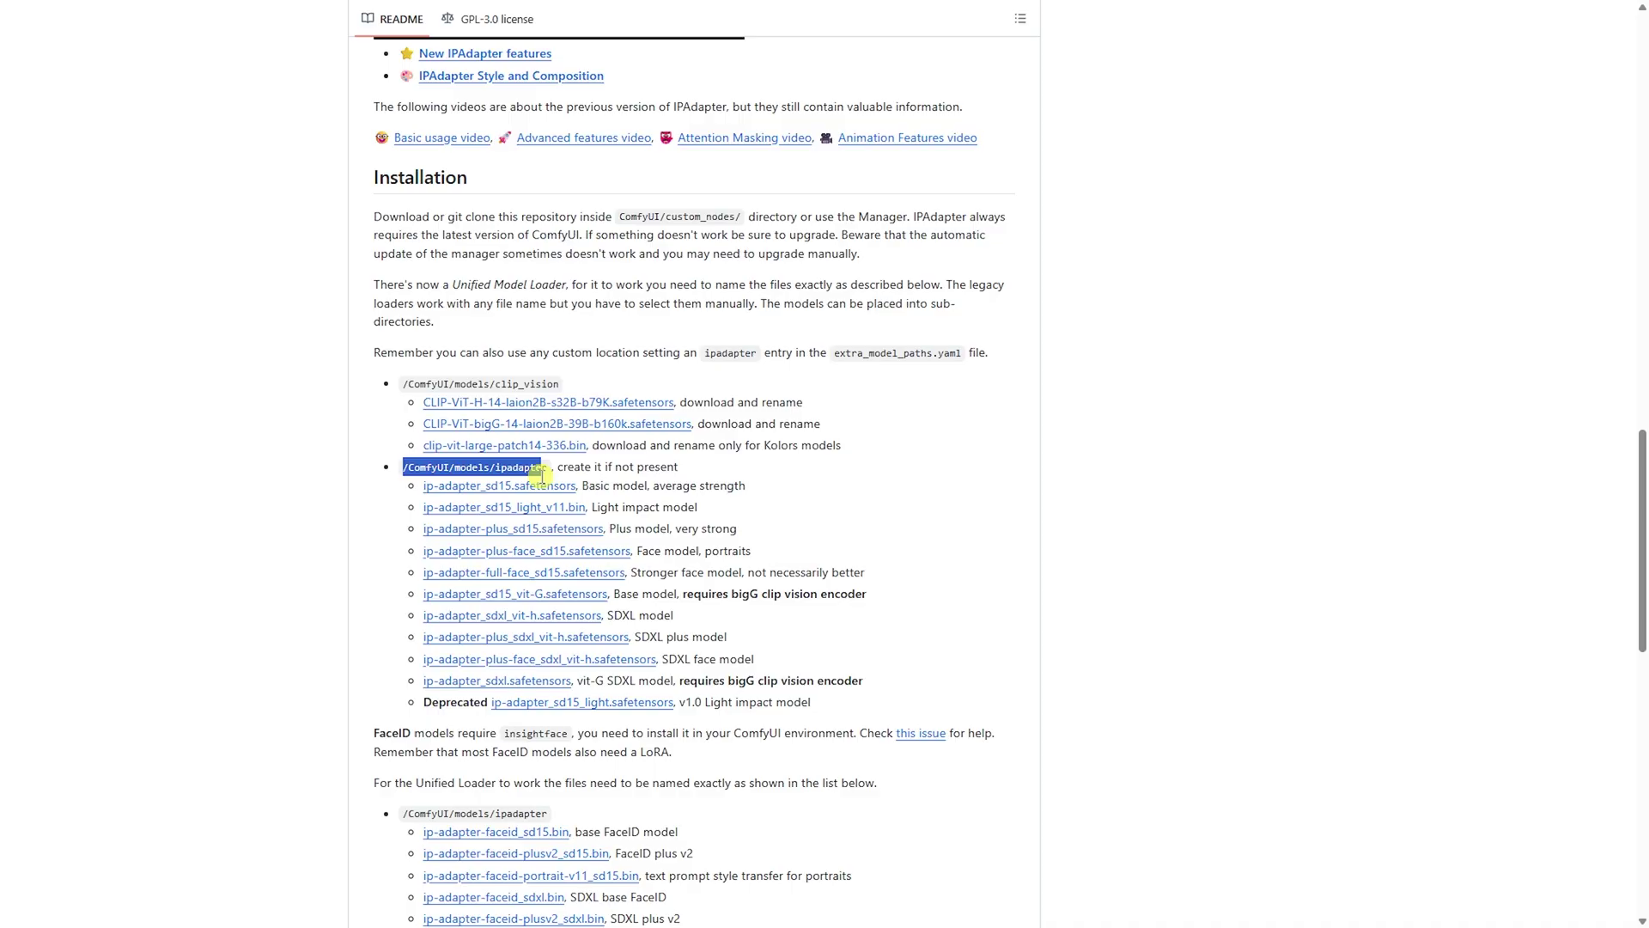
Bring the ComfyUI models folder window to the front.
left_click(850, 503)
scroll(861, 504, "down", 5)
Check clip_vision holds the CLIP vision models, including clip-vit-large-patch14-336.bin, then open ipadapter.
key("alt+Tab")
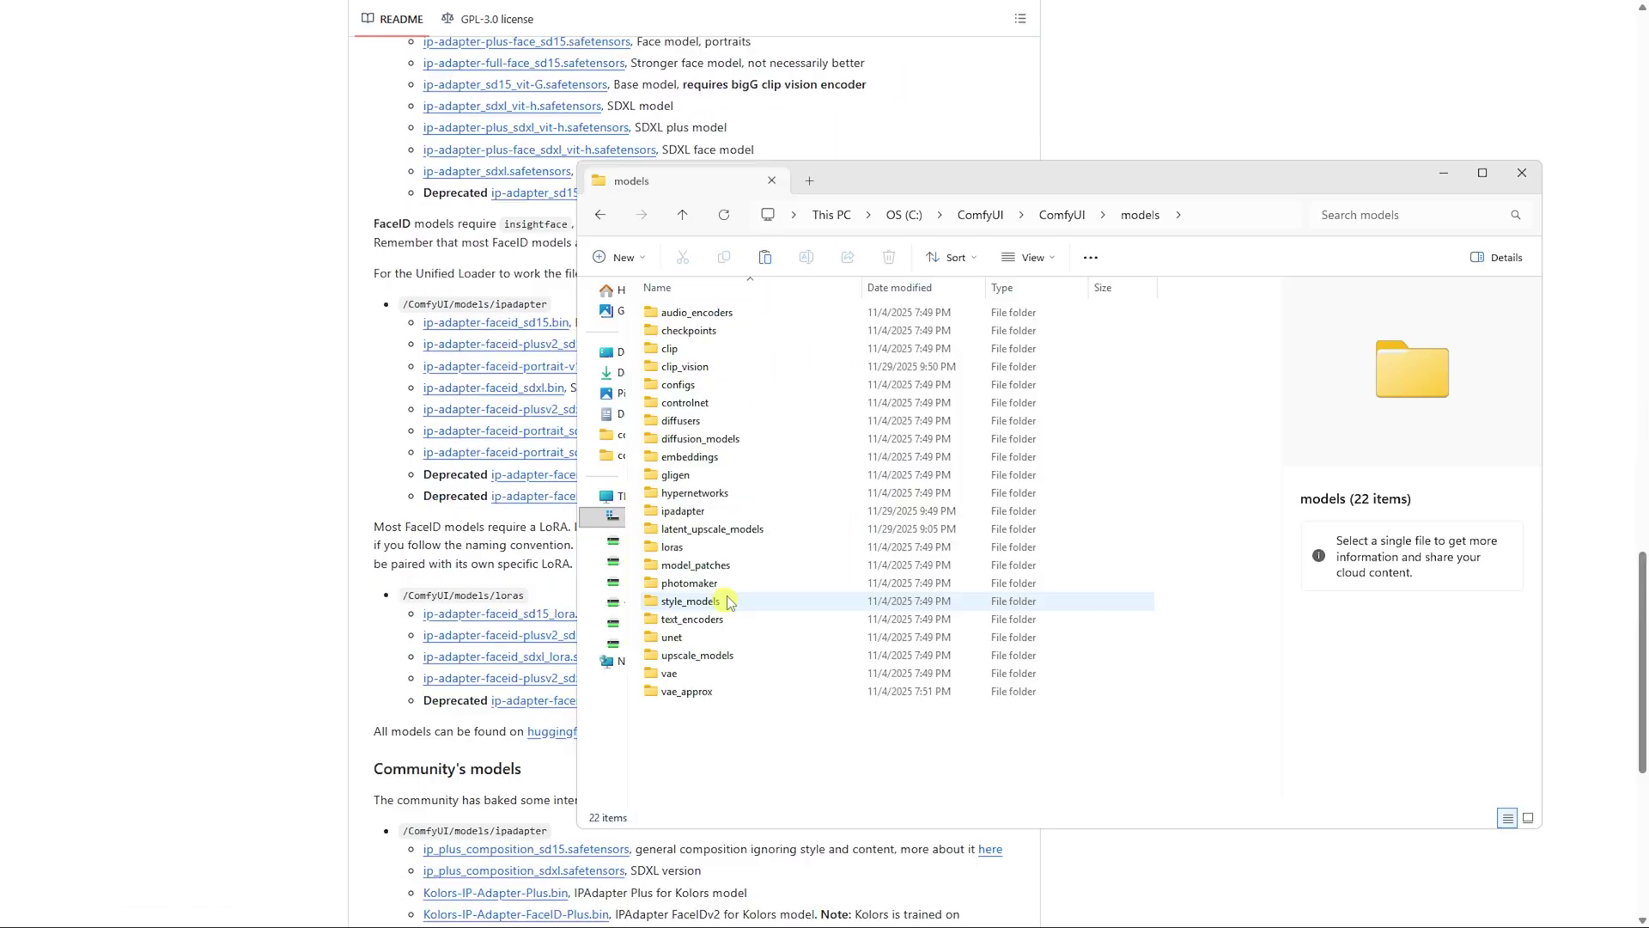
double_click(748, 368)
scroll(367, 375, "up", 1)
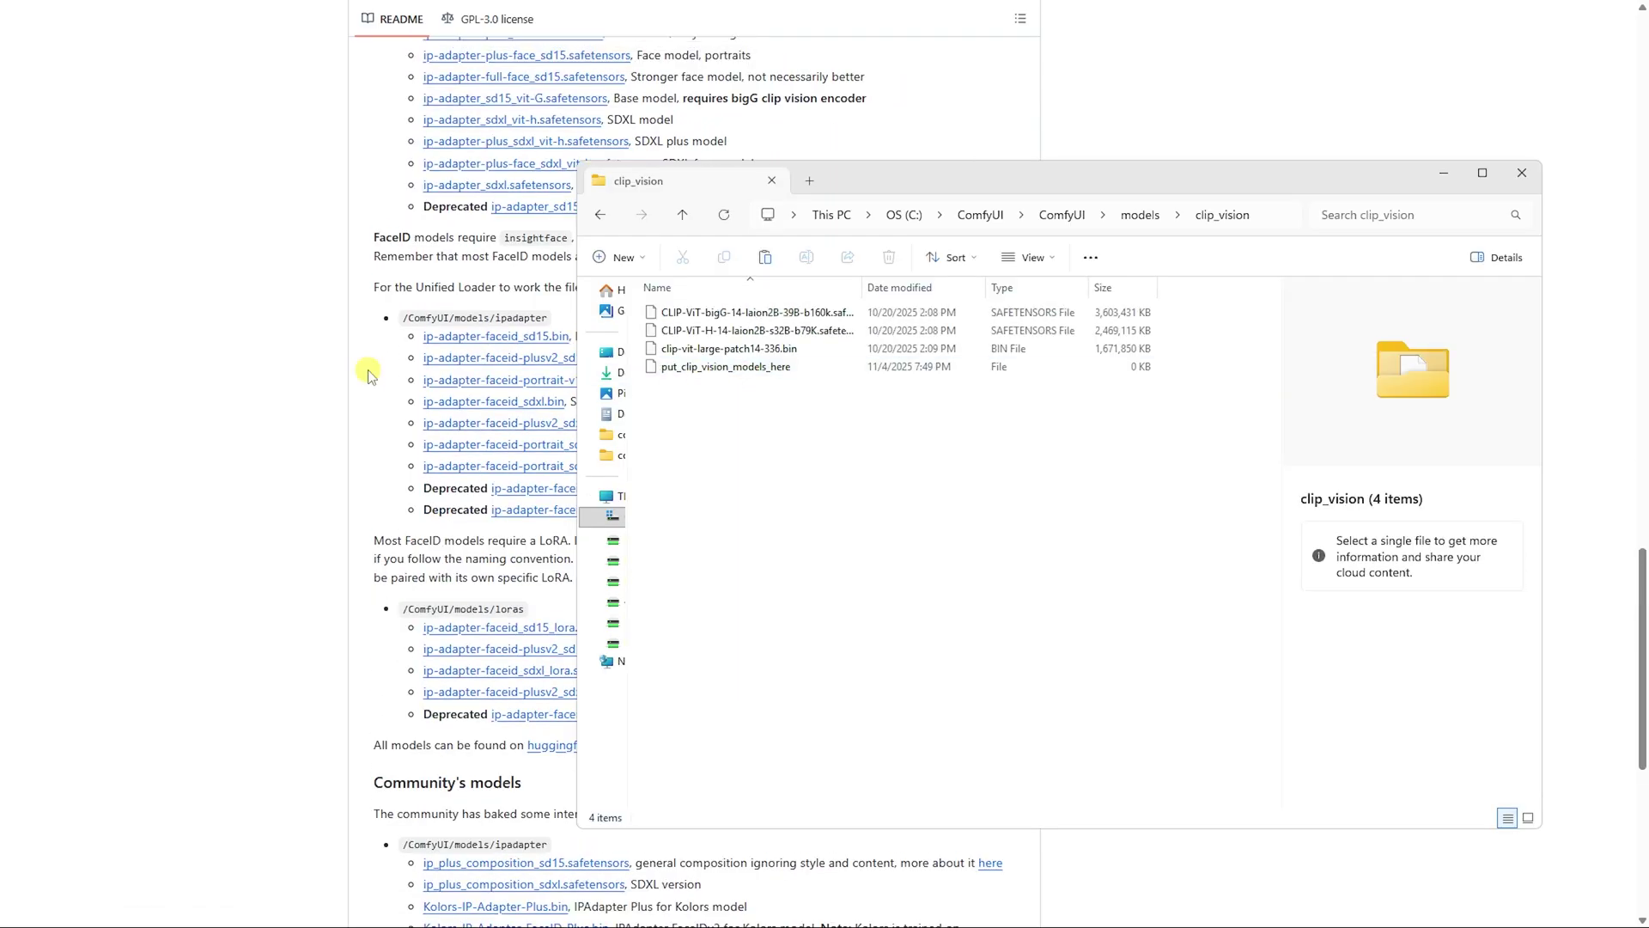
scroll(367, 373, "up", 4)
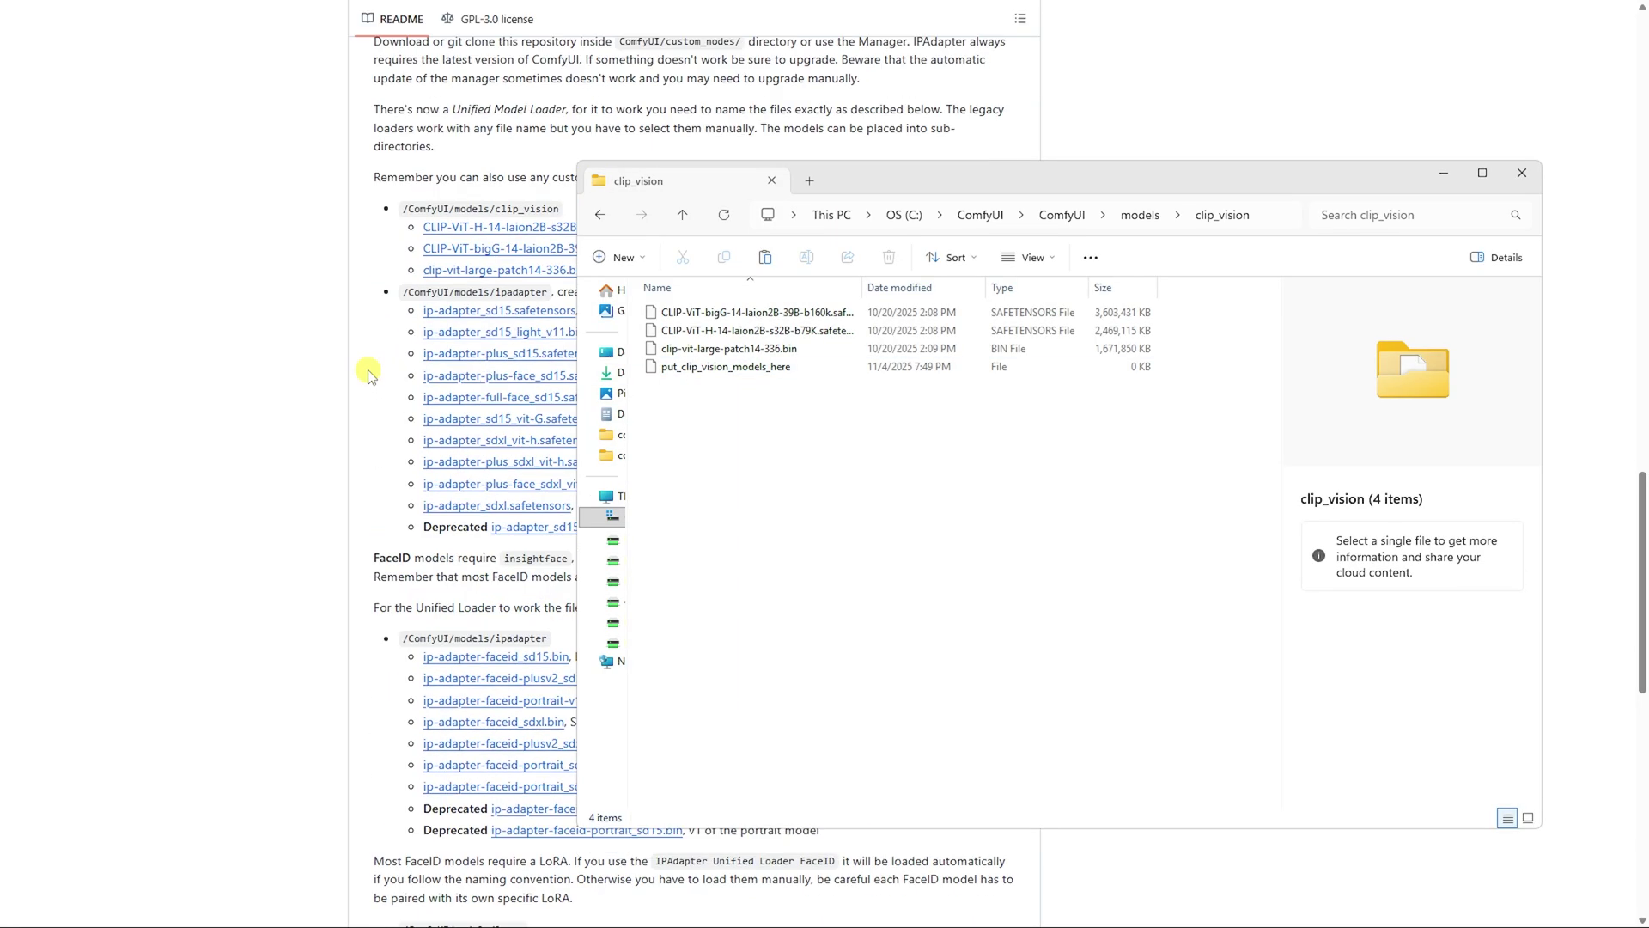
left_click(760, 314)
left_click(757, 348)
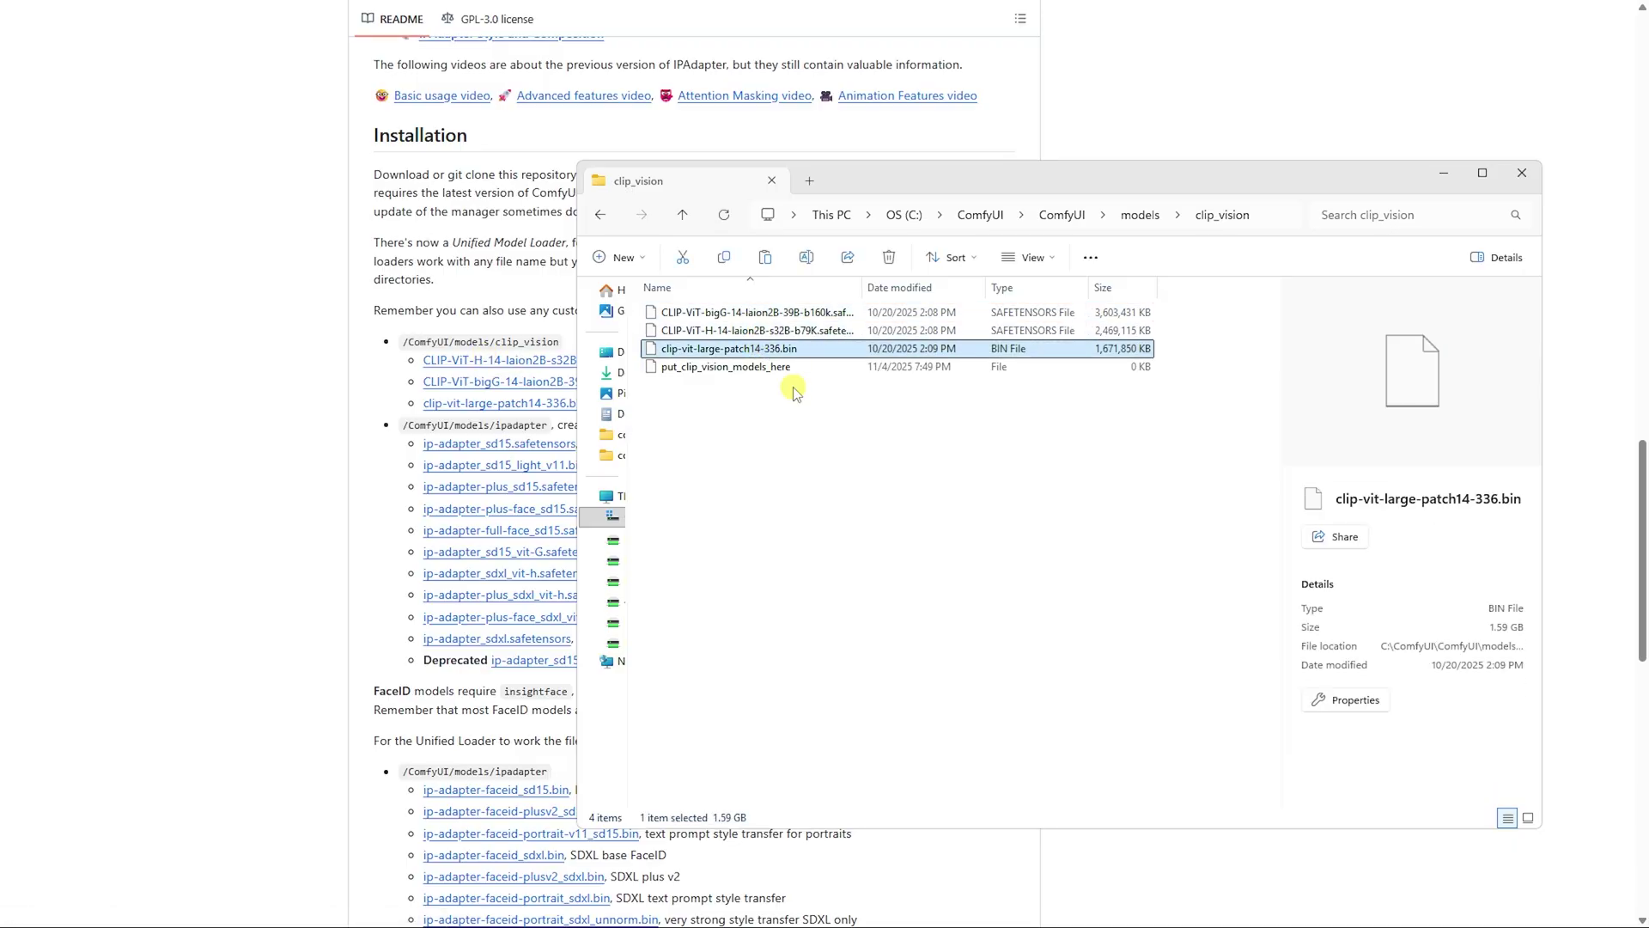
left_click(683, 214)
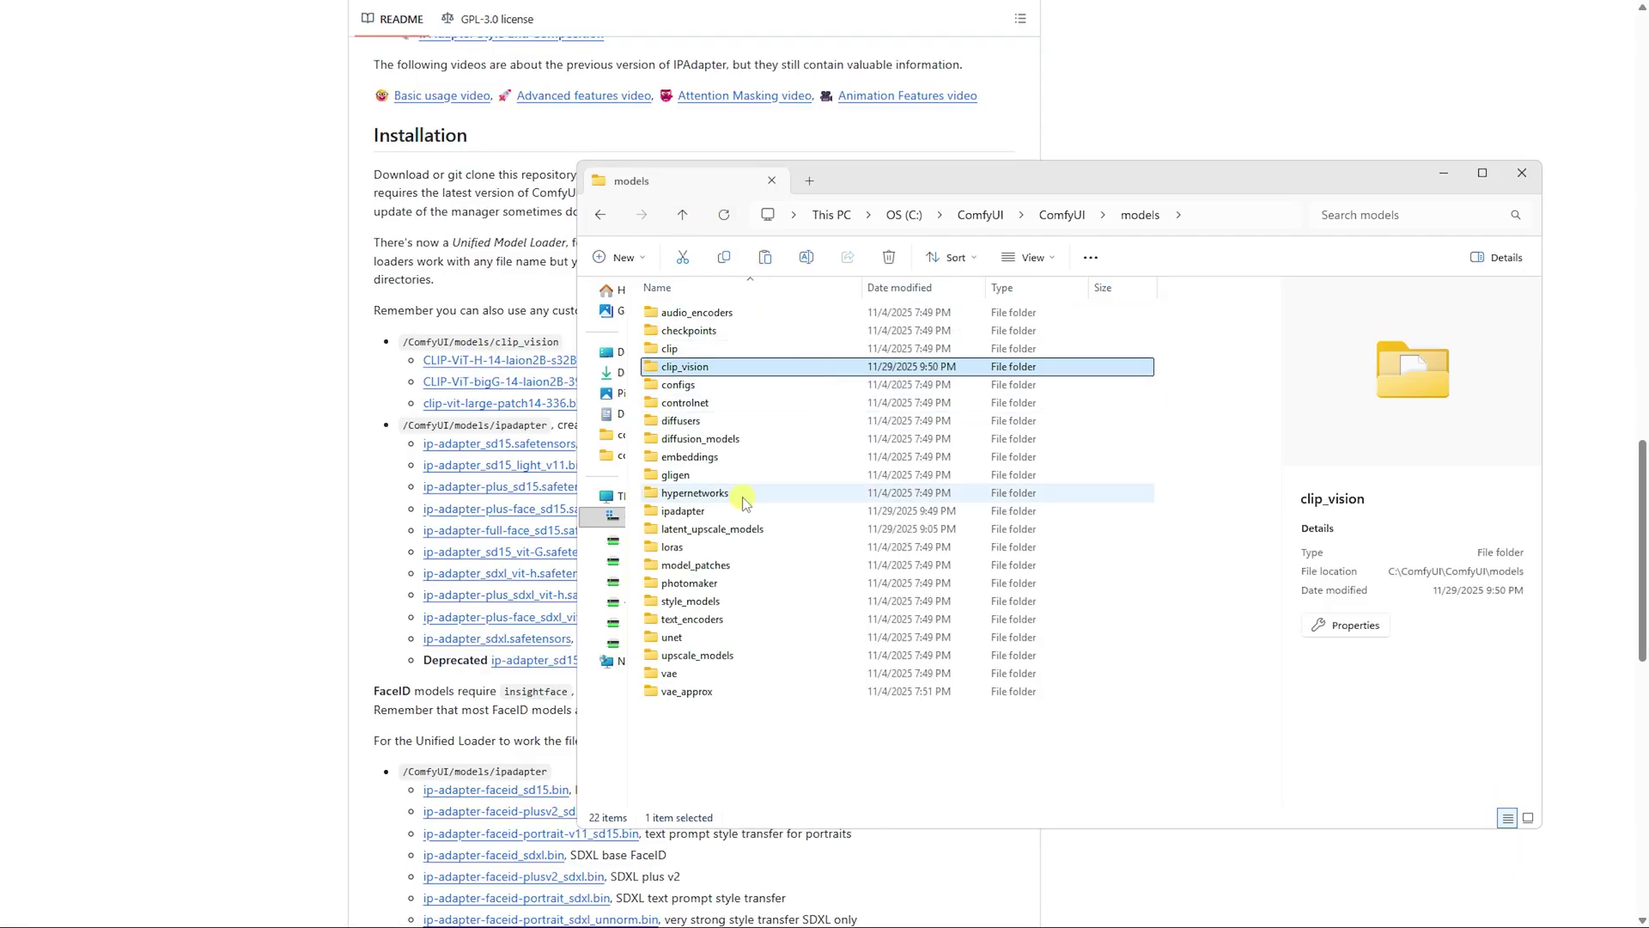
double_click(736, 510)
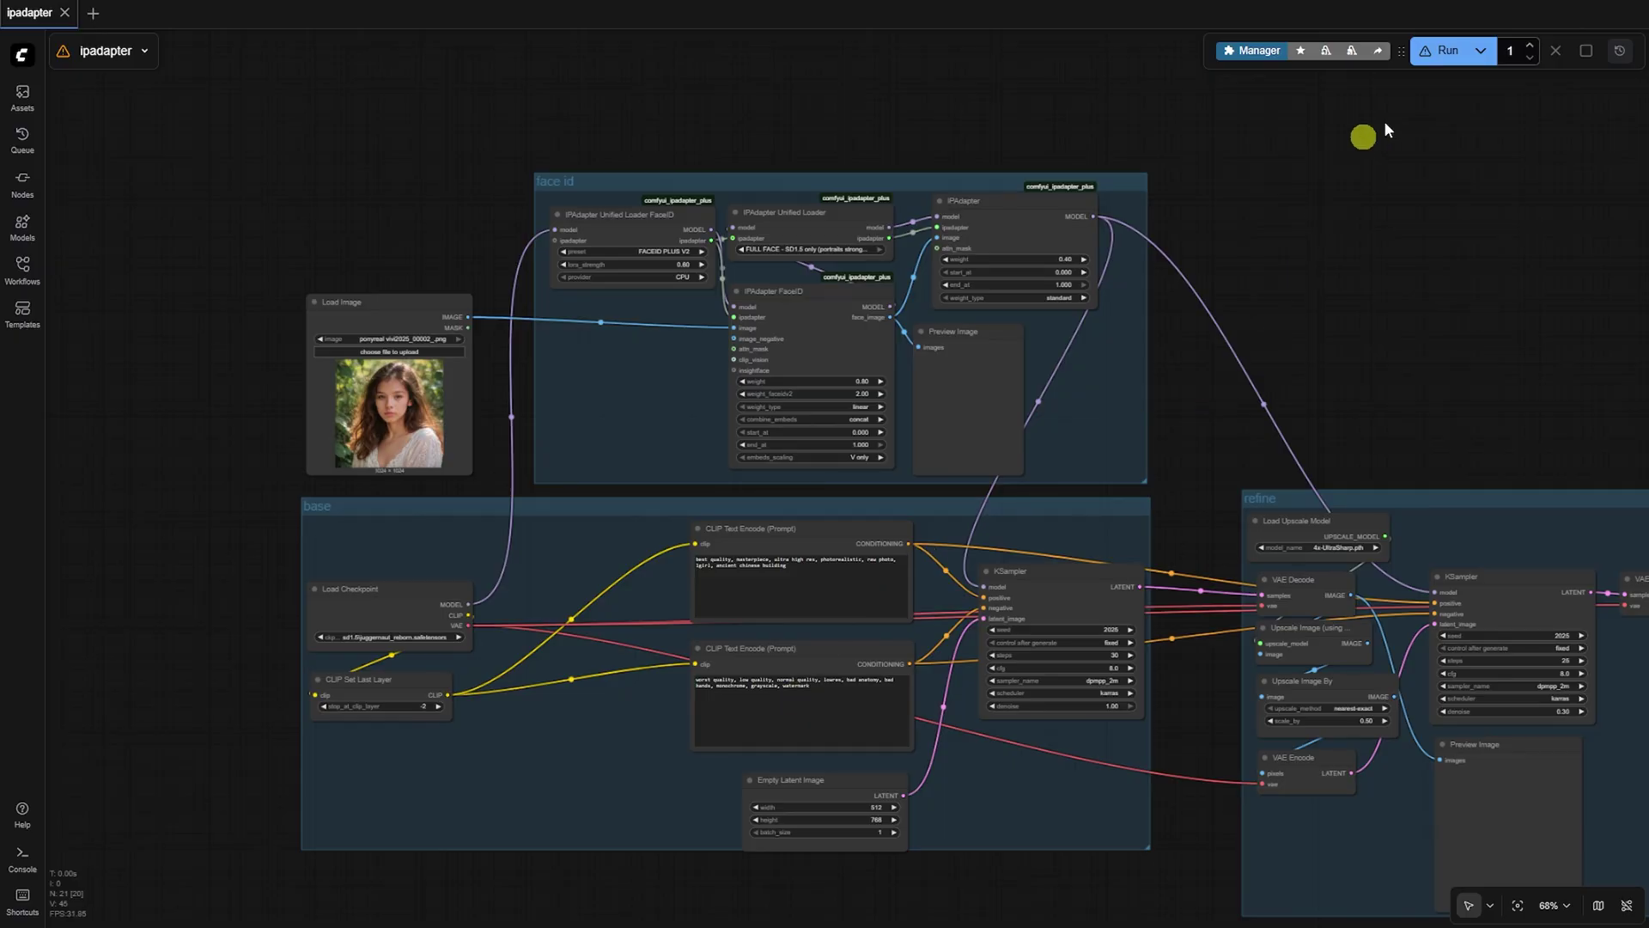
Rerun the workflow and select the 'No module named insightface' error text.
left_click(1442, 68)
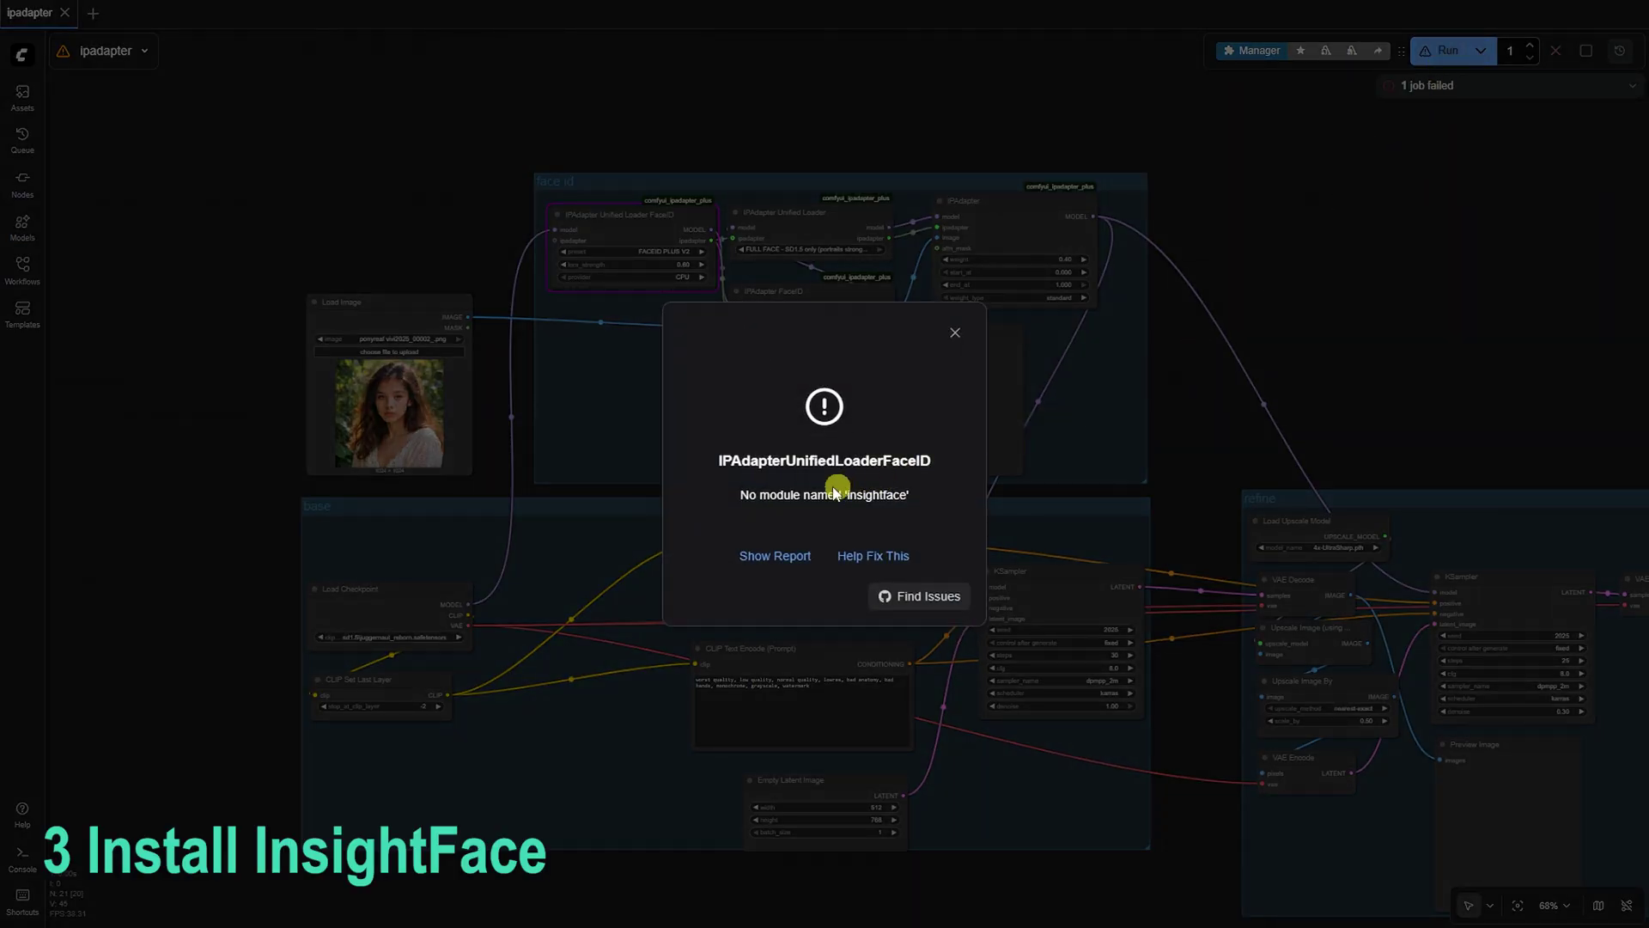
left_click_drag(743, 497, 912, 498)
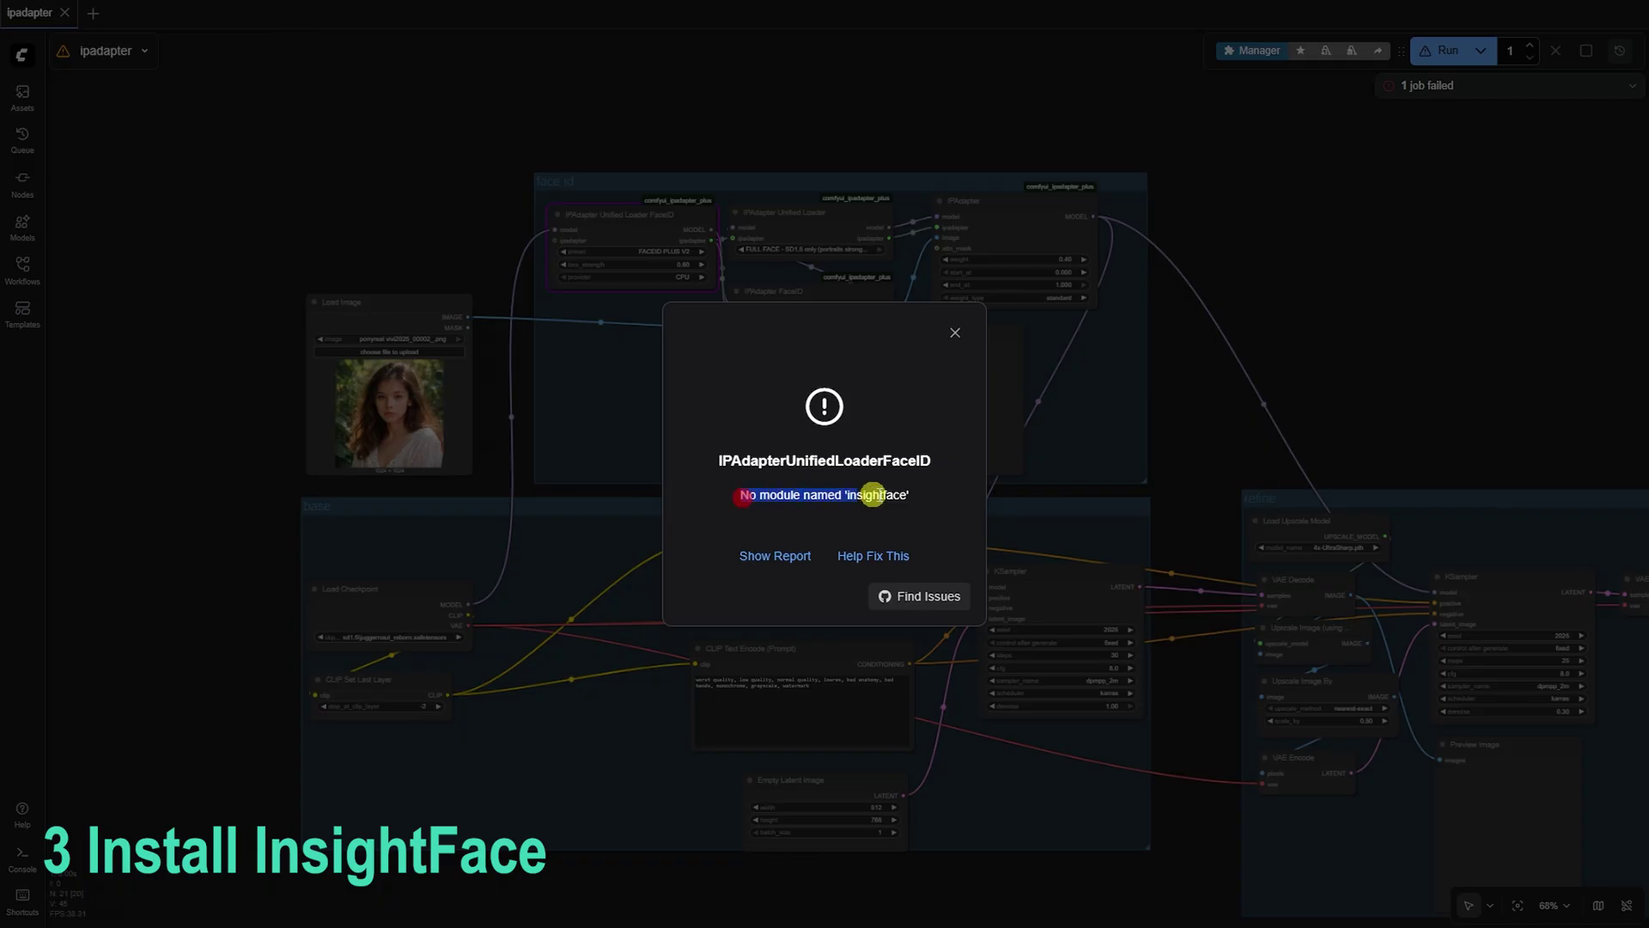
left_click(914, 504)
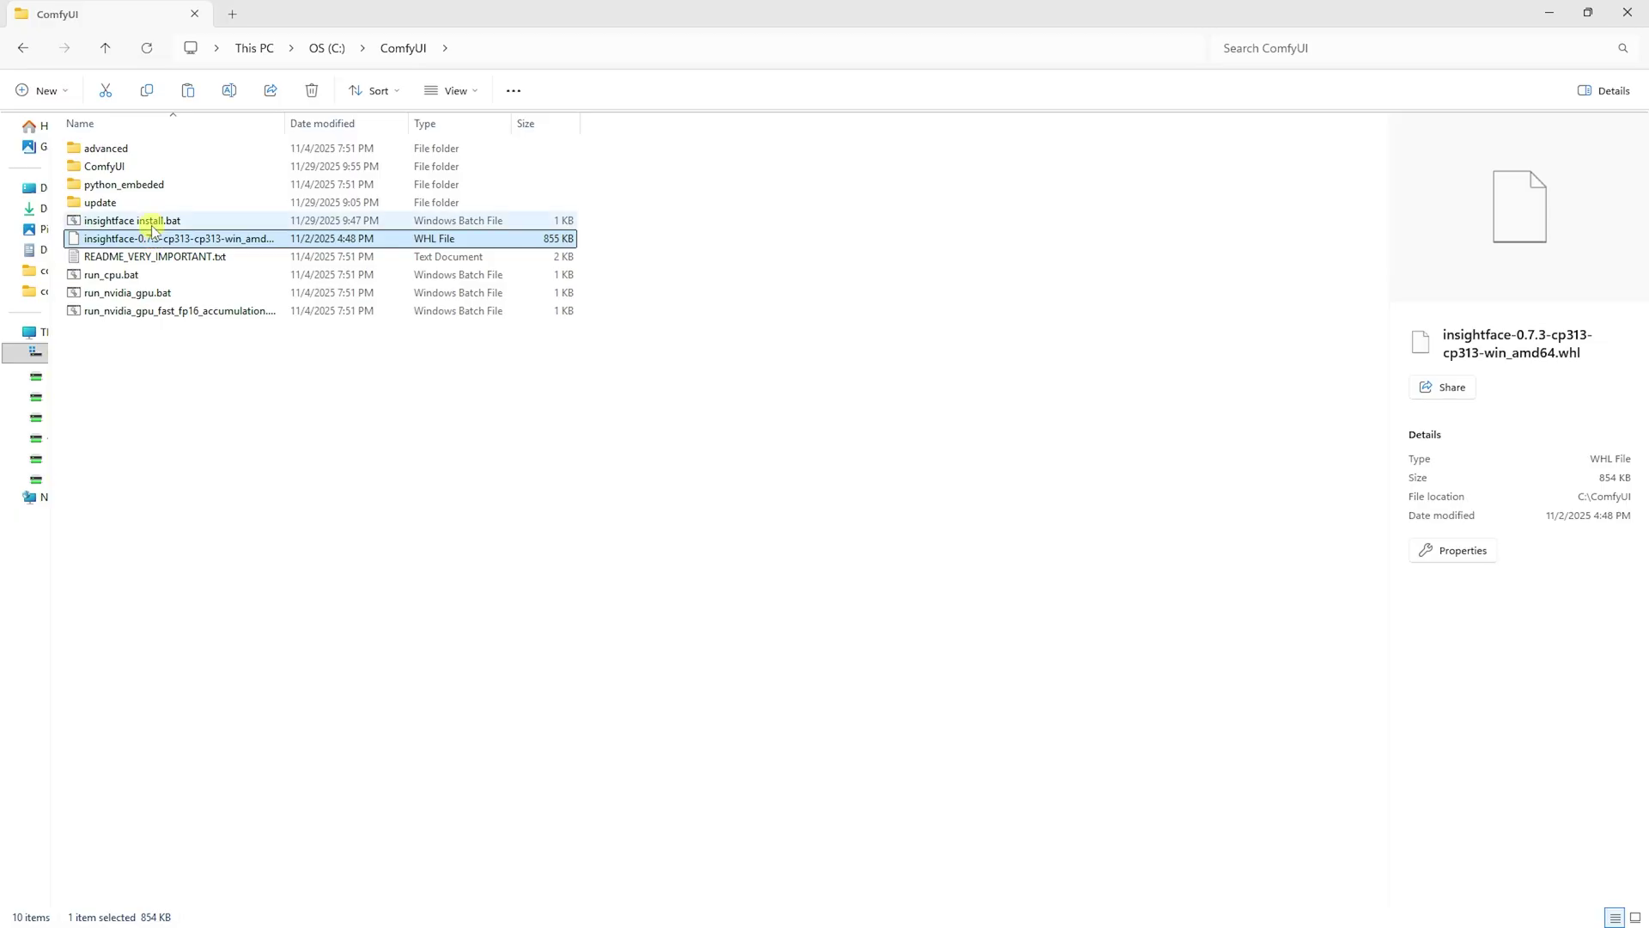
Read the GitHub link in insightface install.bat and download the insightface-0.7.3 cp313 wheel.
right_click(152, 227)
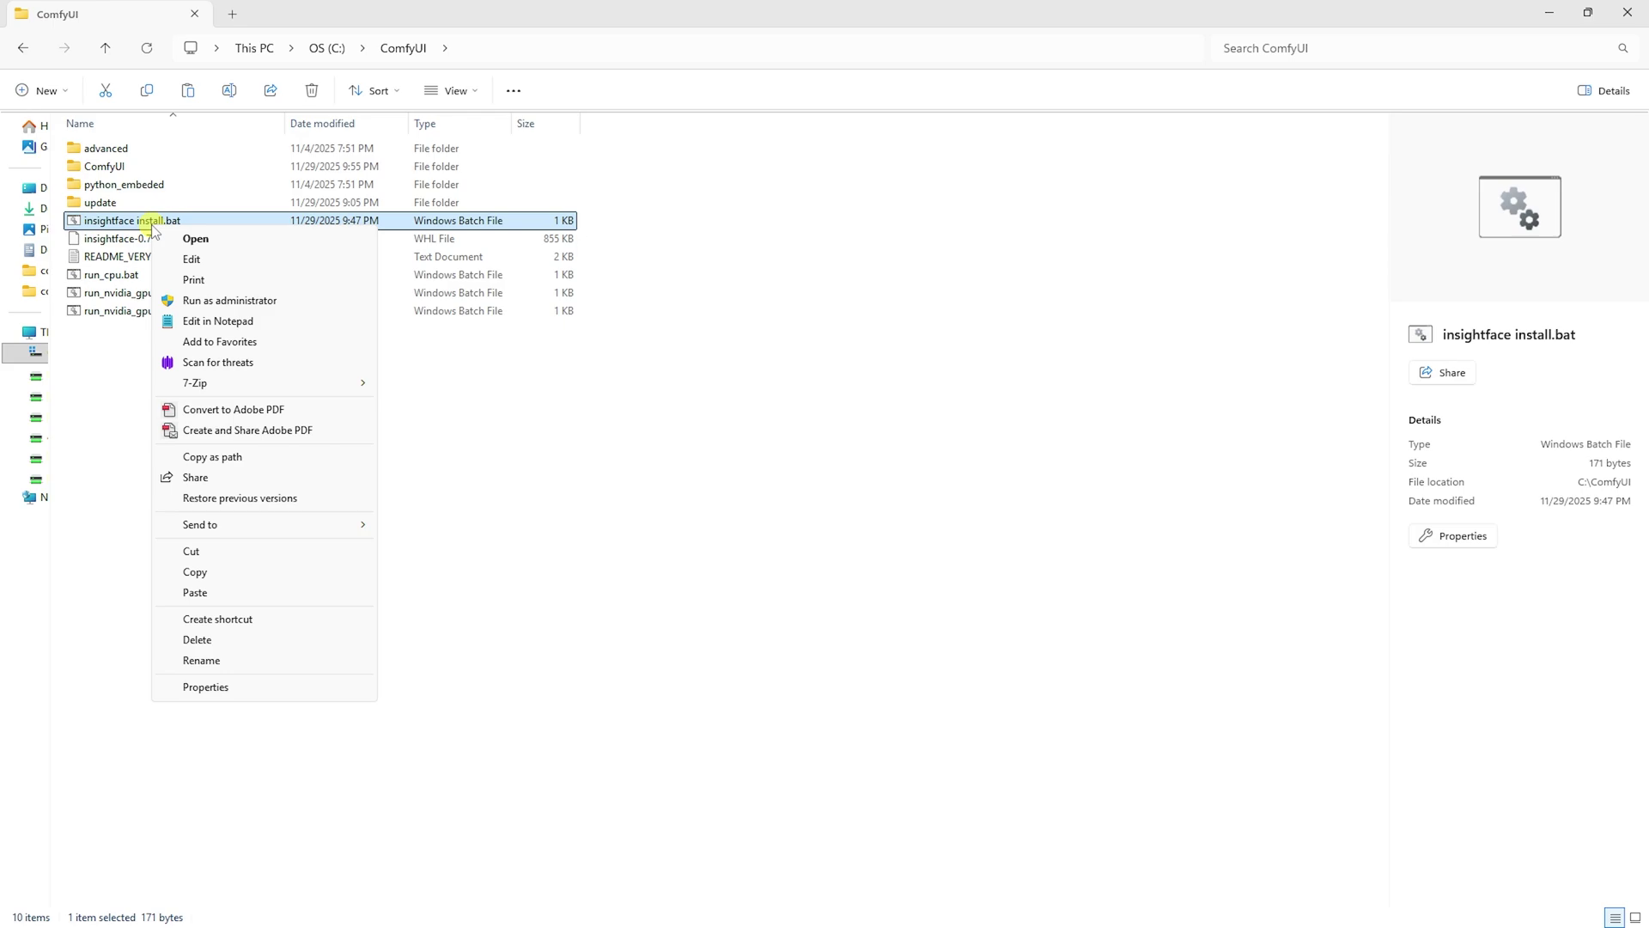
left_click(194, 259)
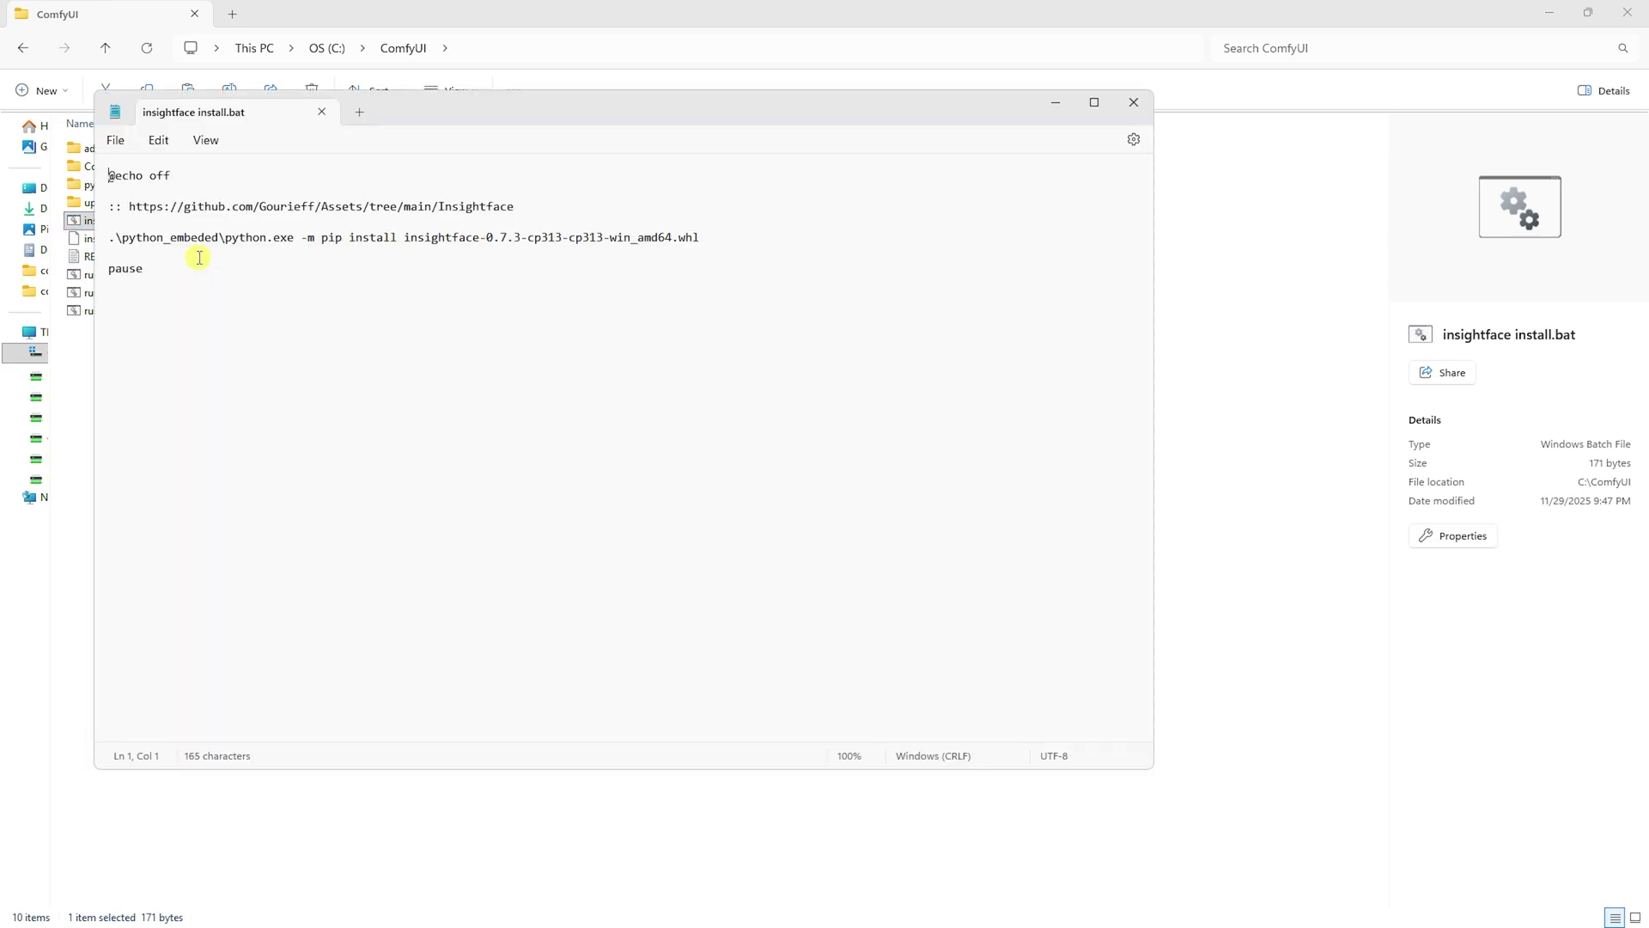
left_click_drag(399, 111, 778, 156)
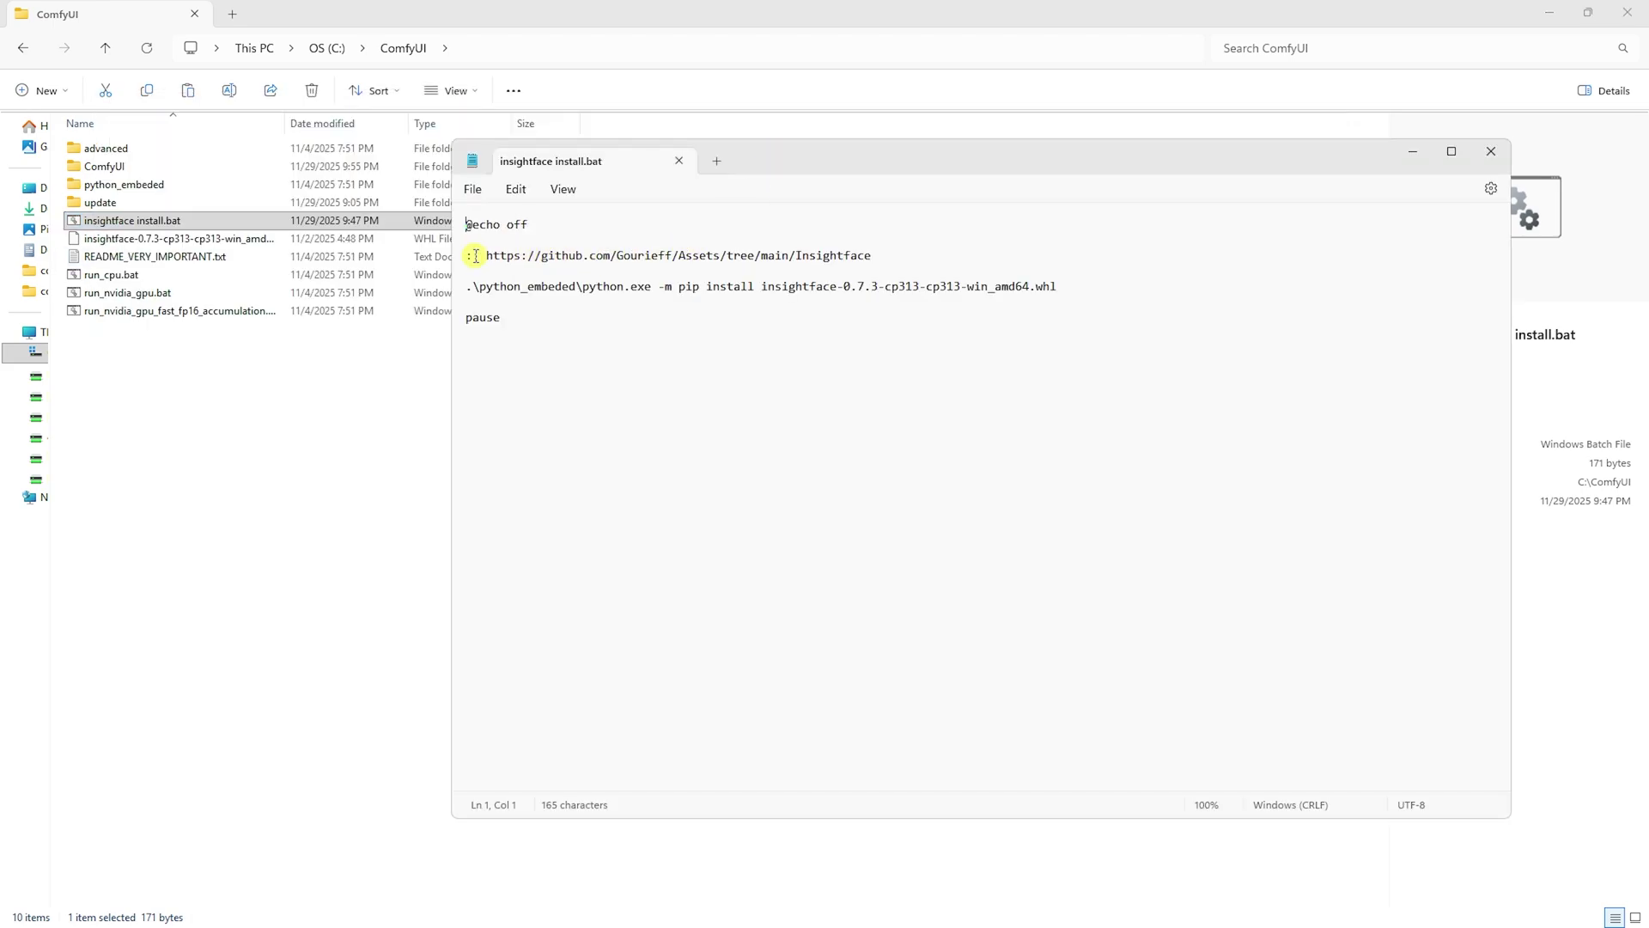
left_click_drag(486, 256, 860, 257)
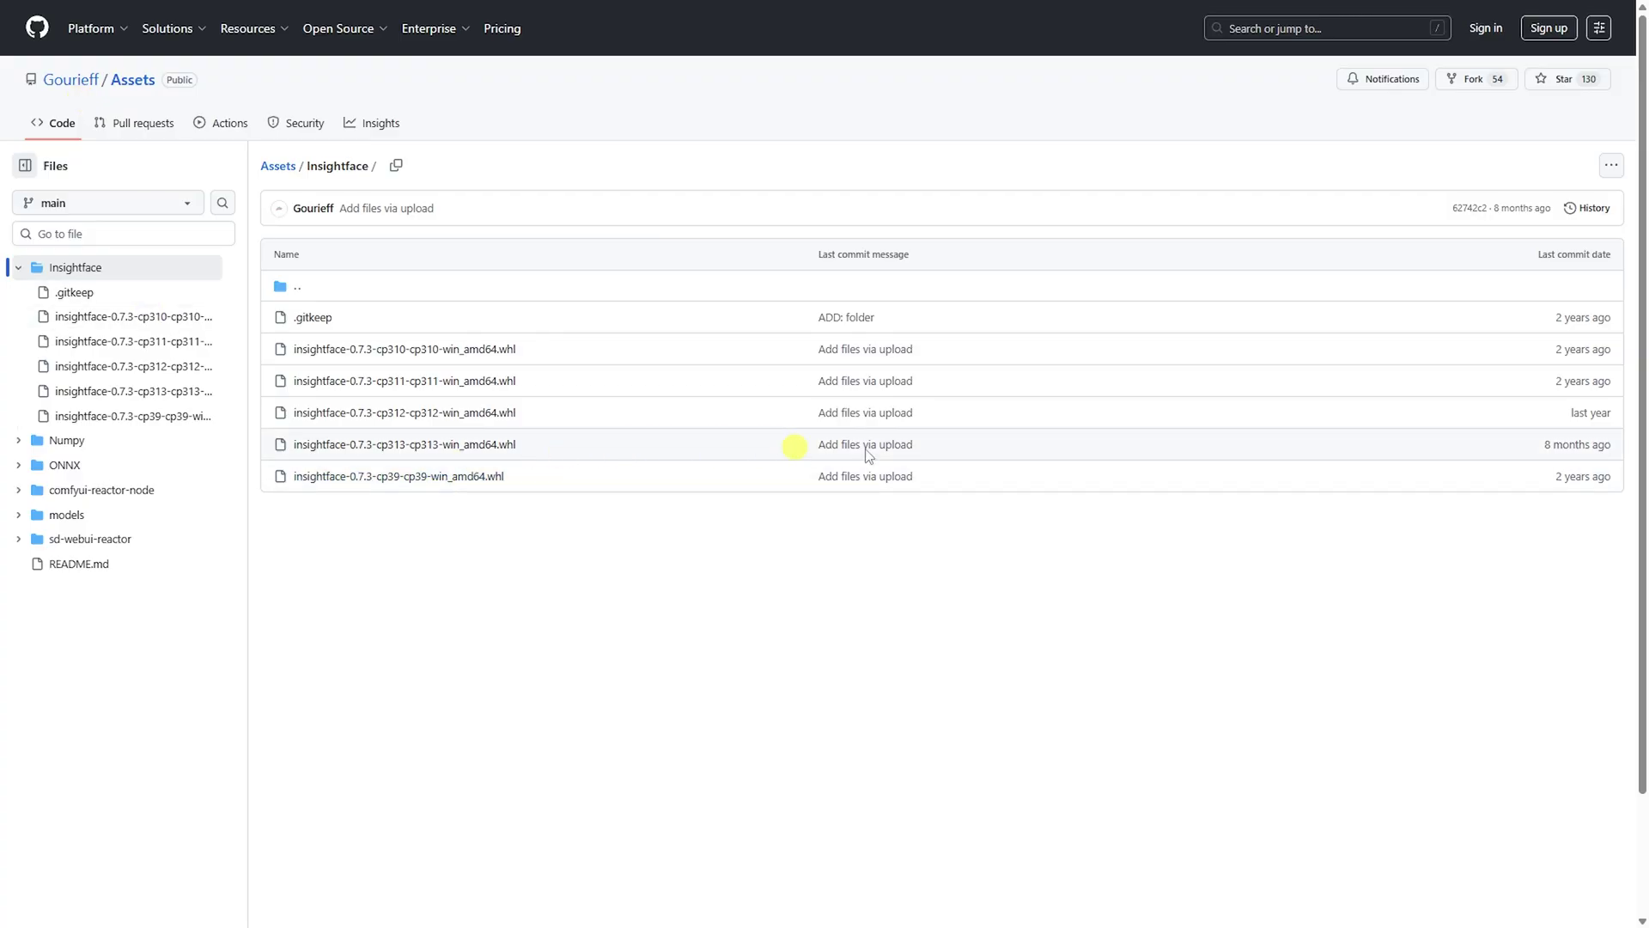
left_click(487, 445)
left_click(1556, 261)
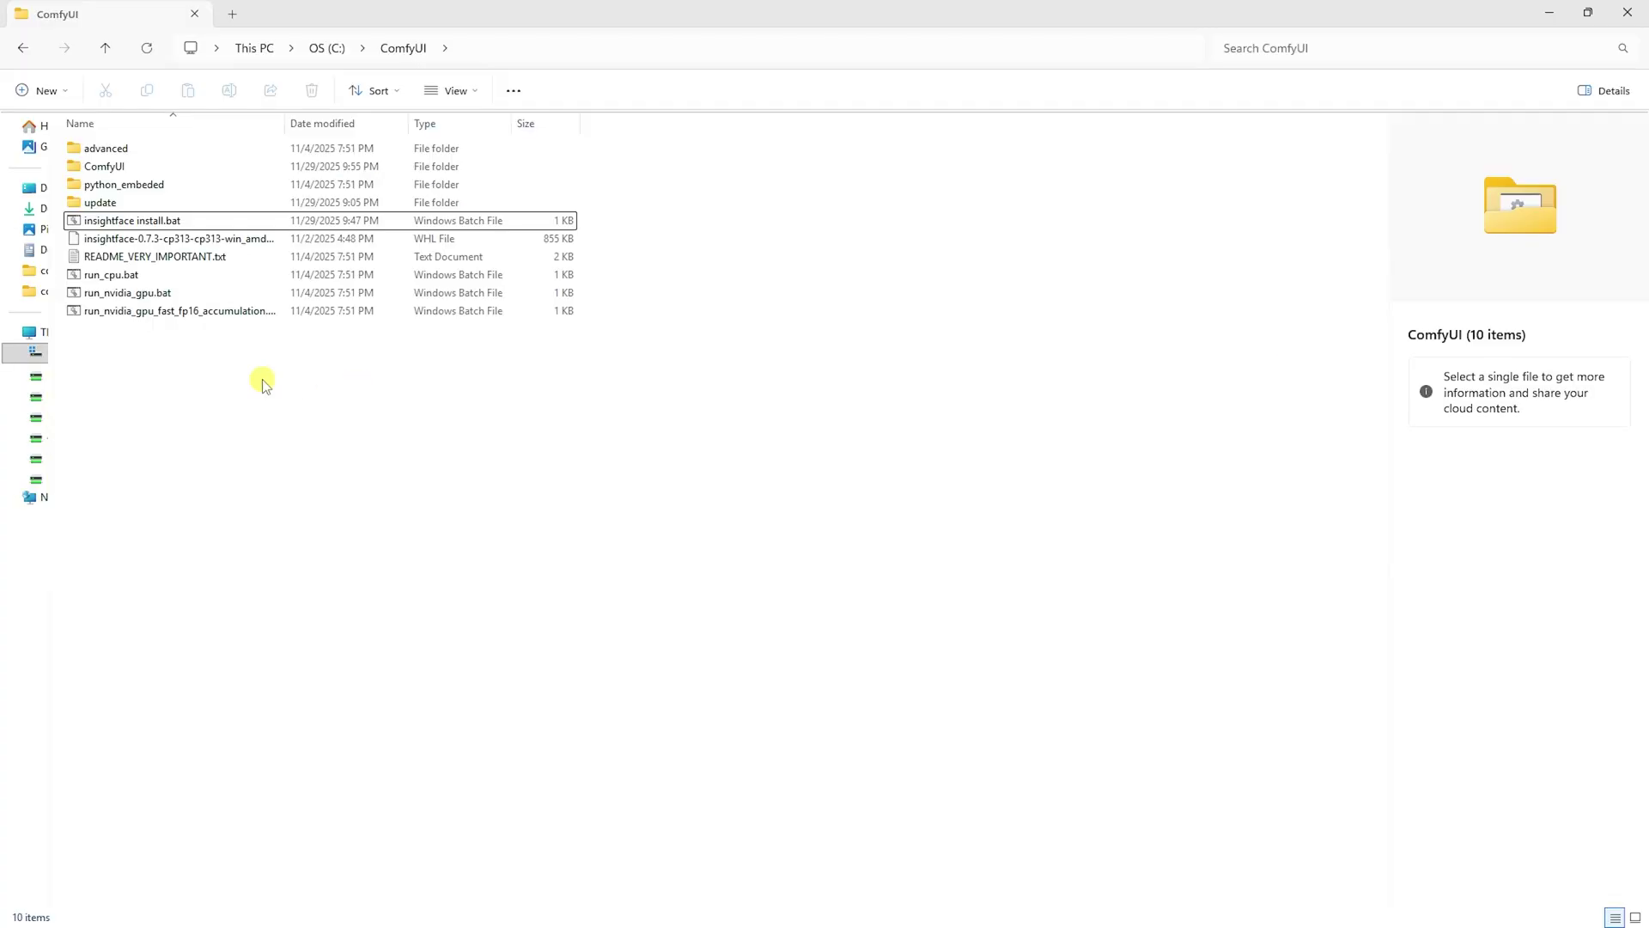
Review the pip command in insightface install.bat, then run the script to install insightface.
left_click(165, 242)
right_click(166, 222)
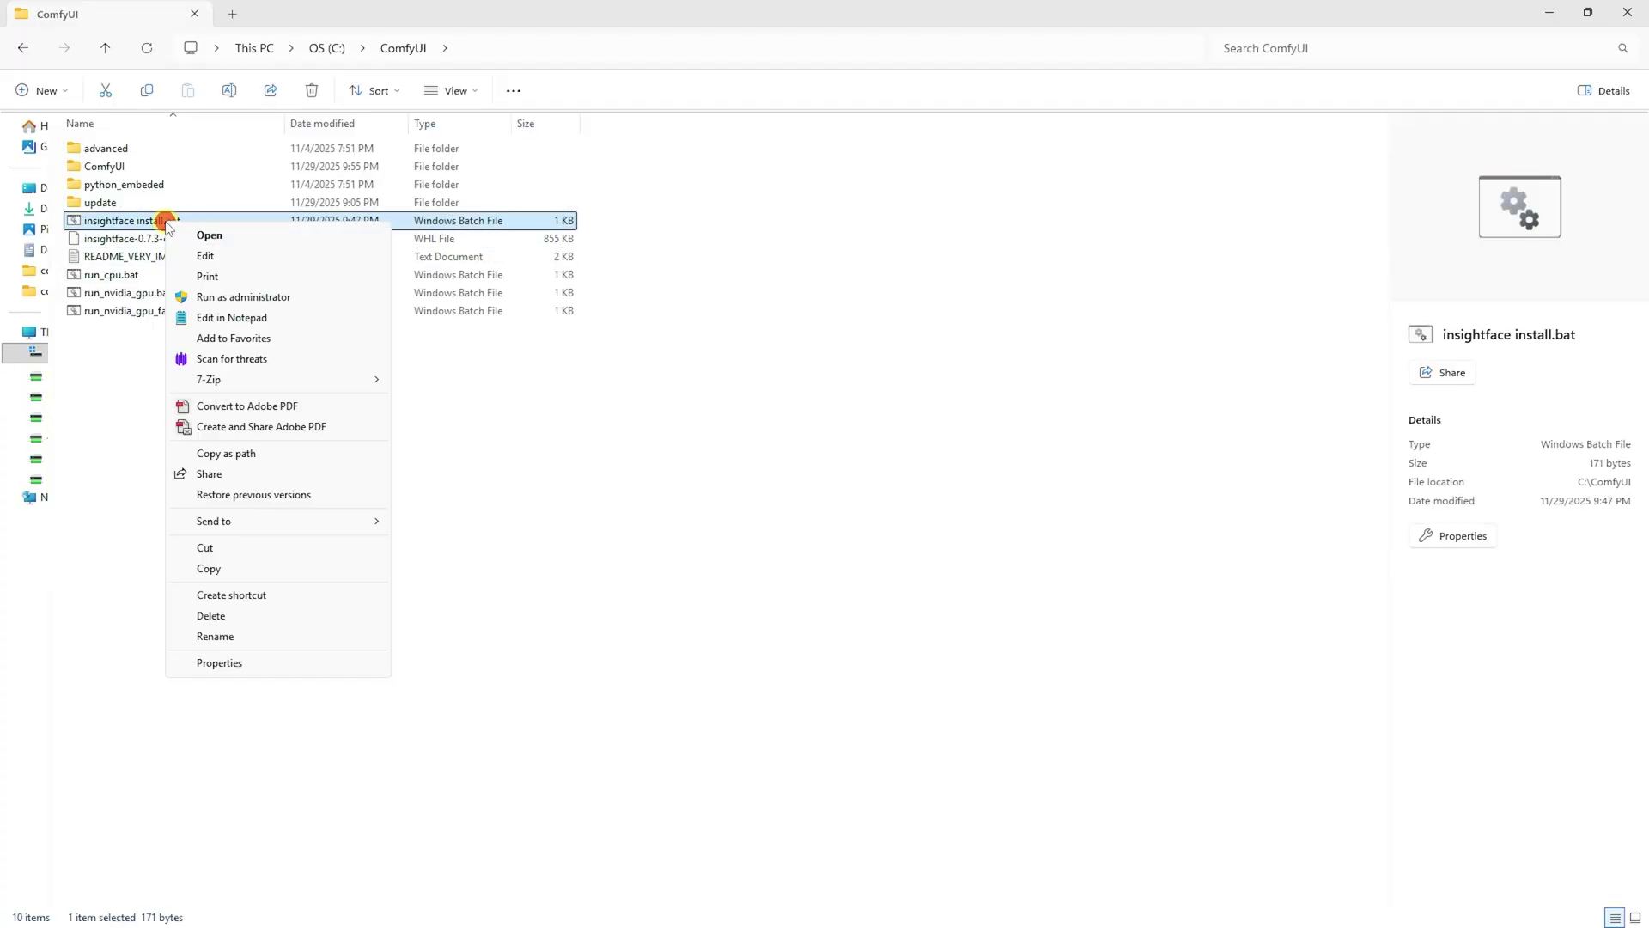
left_click(203, 258)
left_click_drag(163, 124, 423, 133)
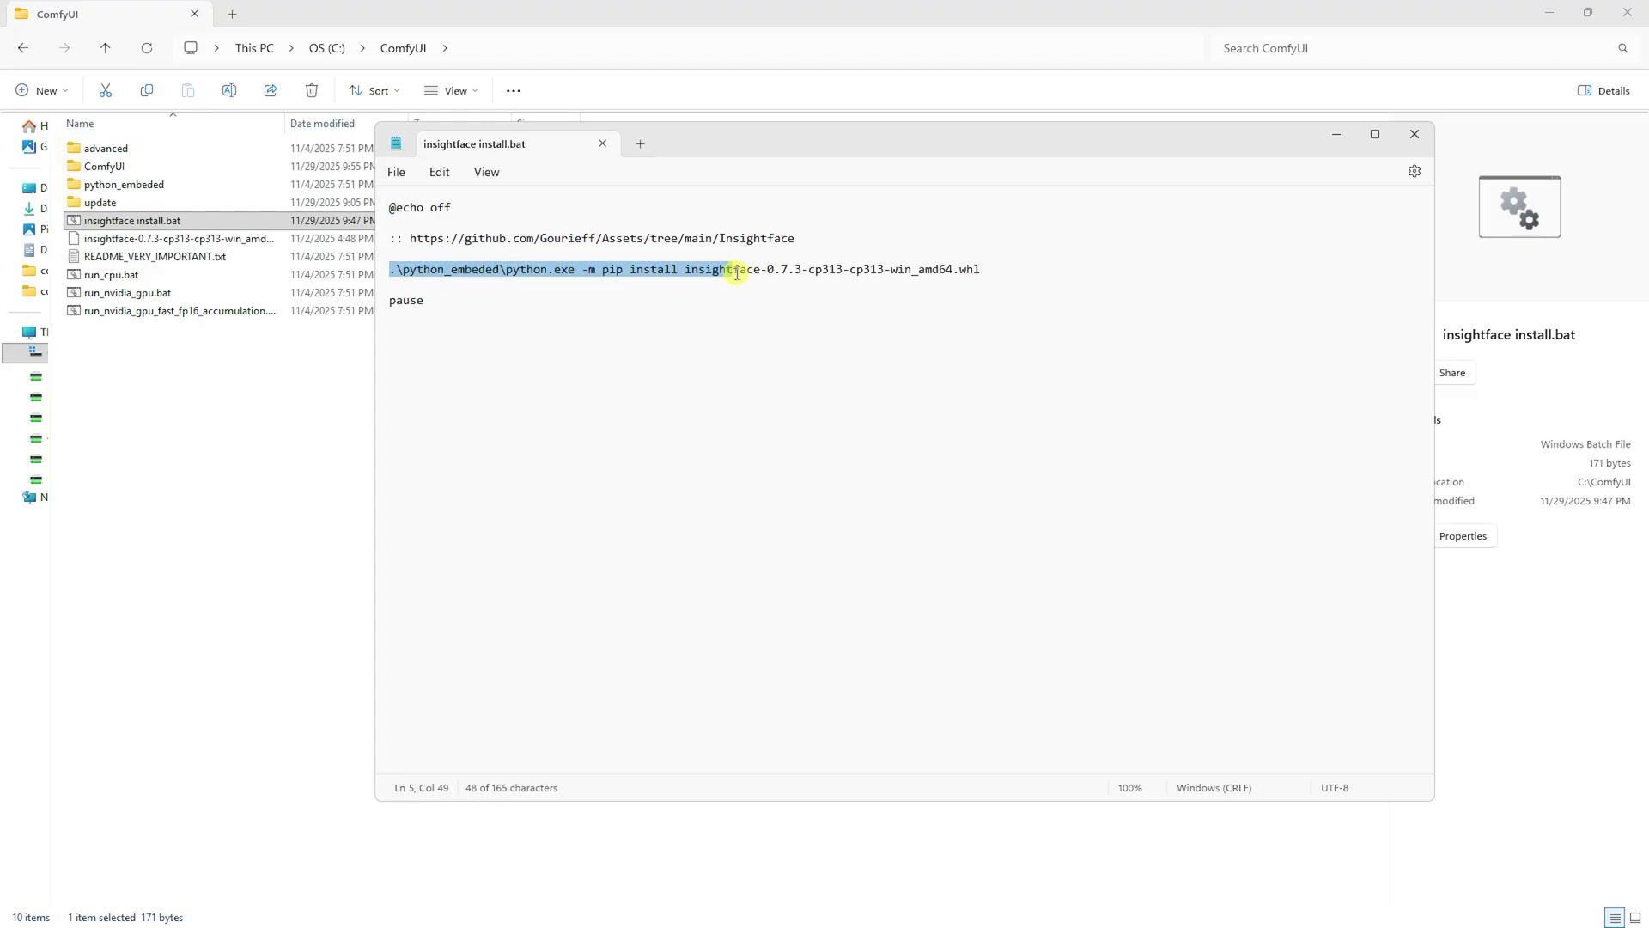
left_click_drag(392, 270, 995, 266)
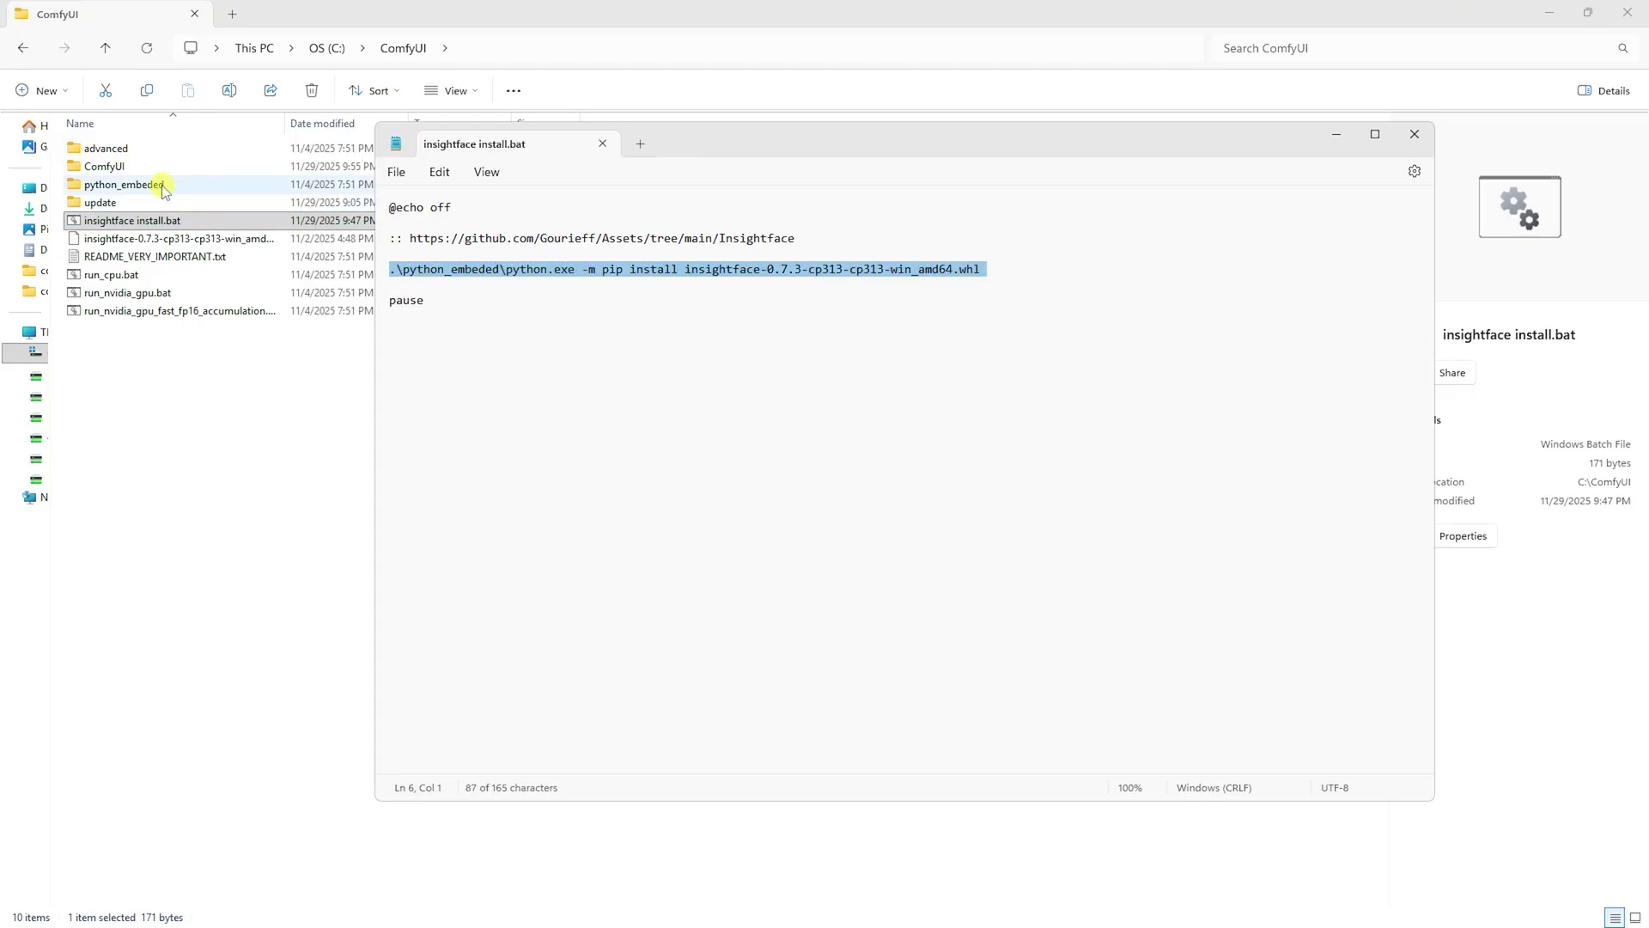
left_click(1413, 134)
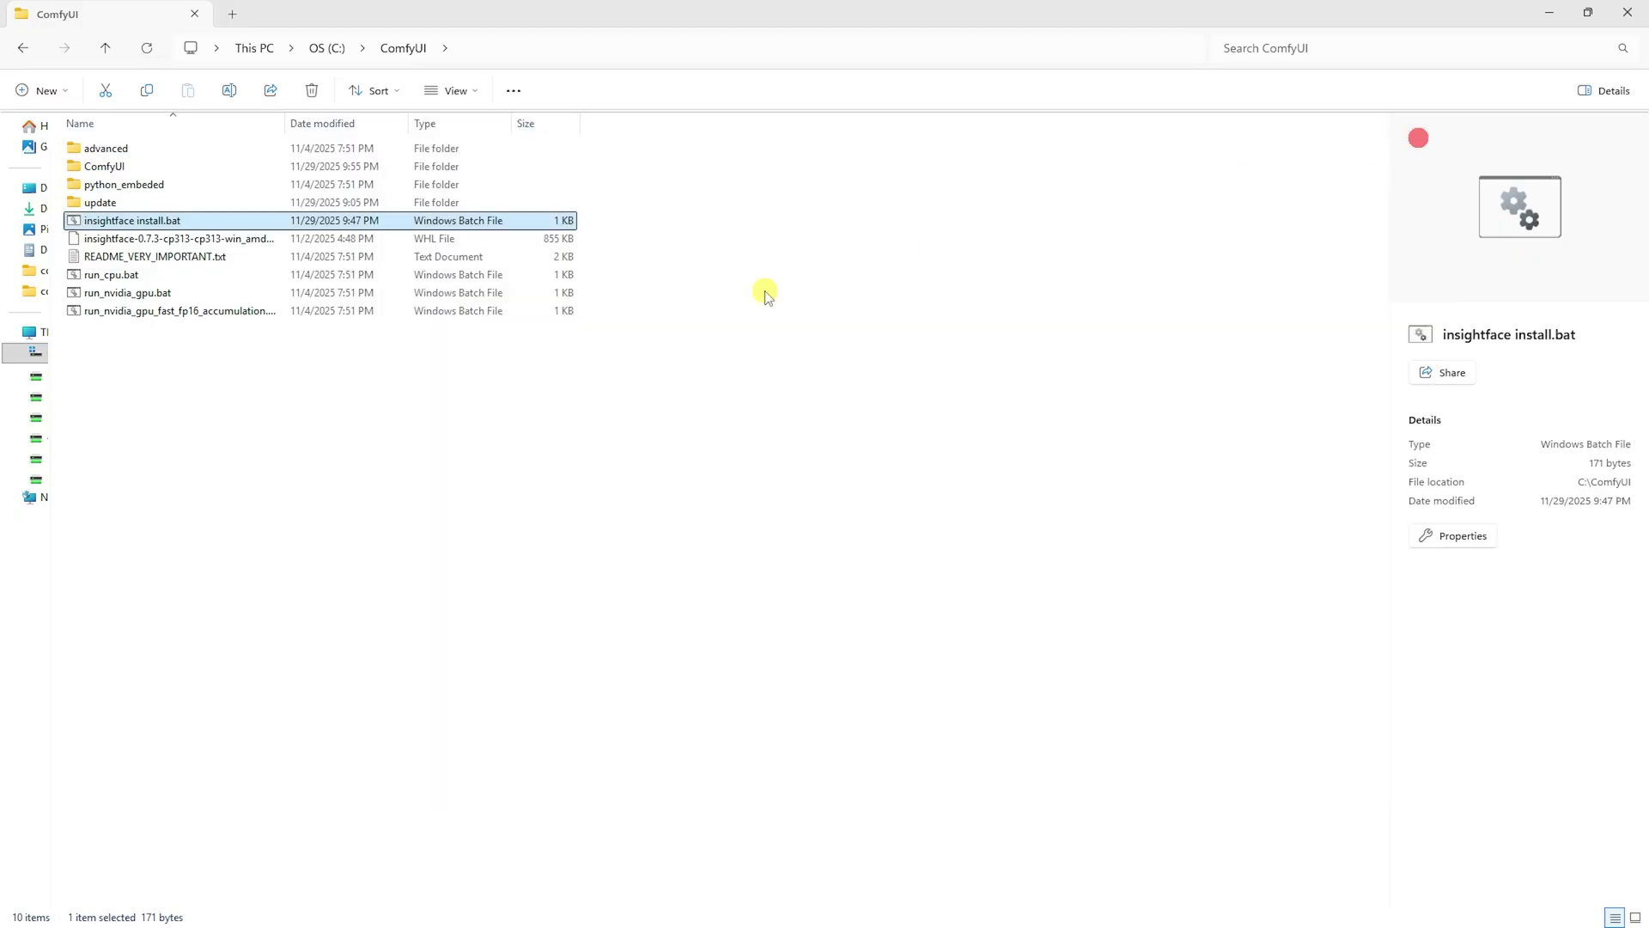
double_click(170, 222)
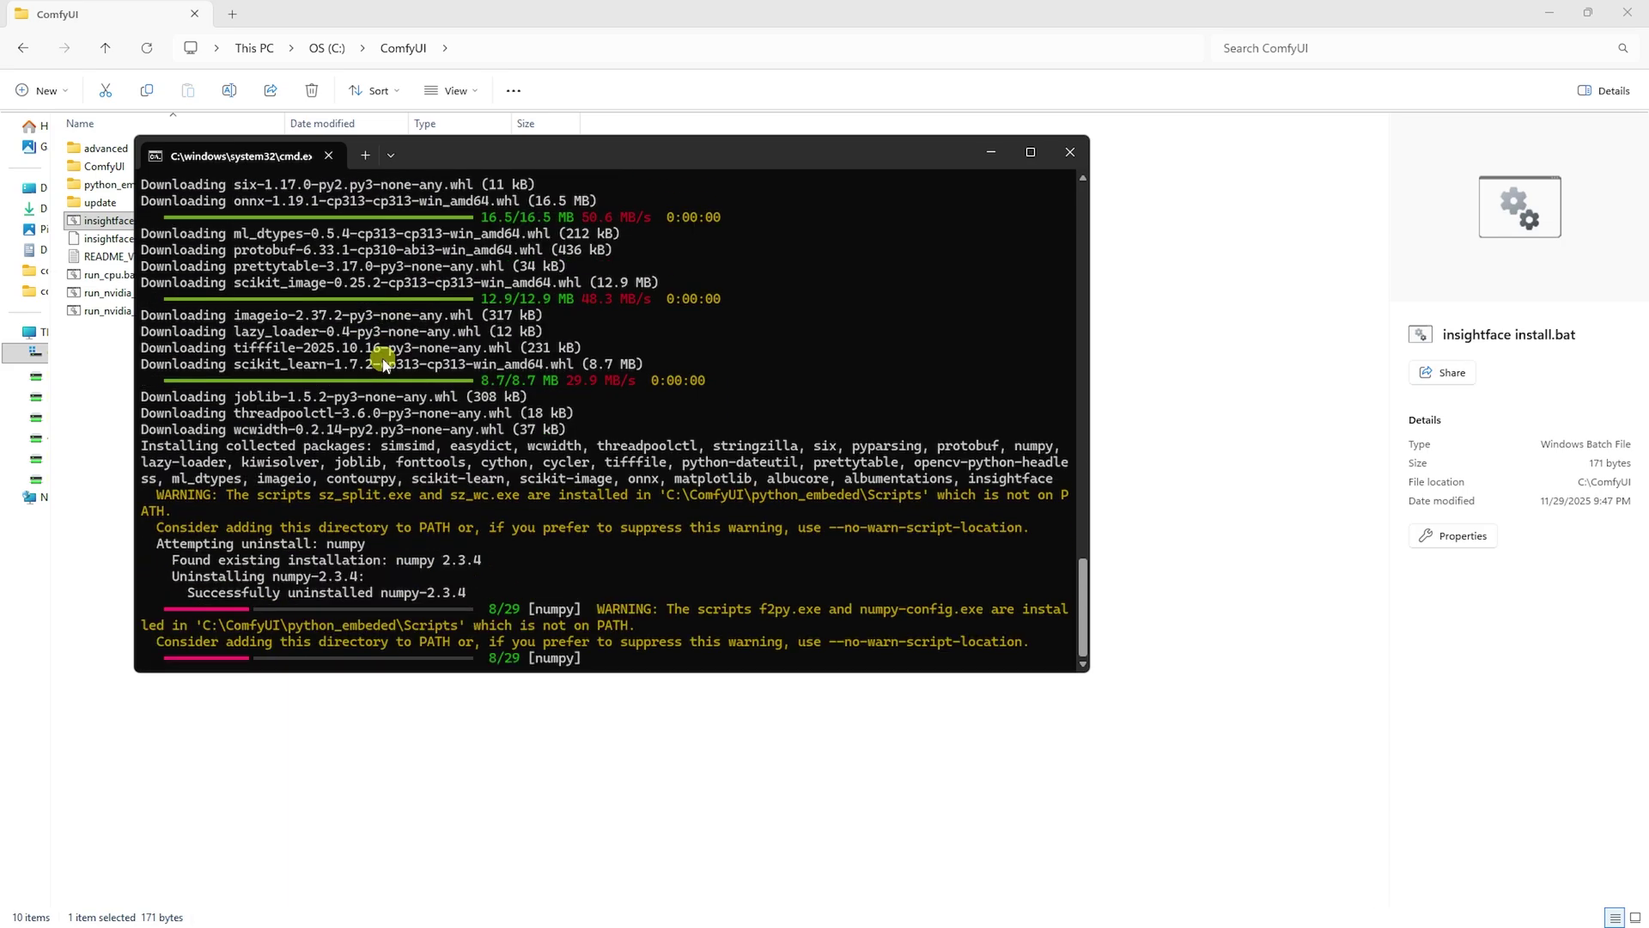
Reboot the ComfyUI server from the Manager, hide the console, and return to the graph.
left_click(1263, 54)
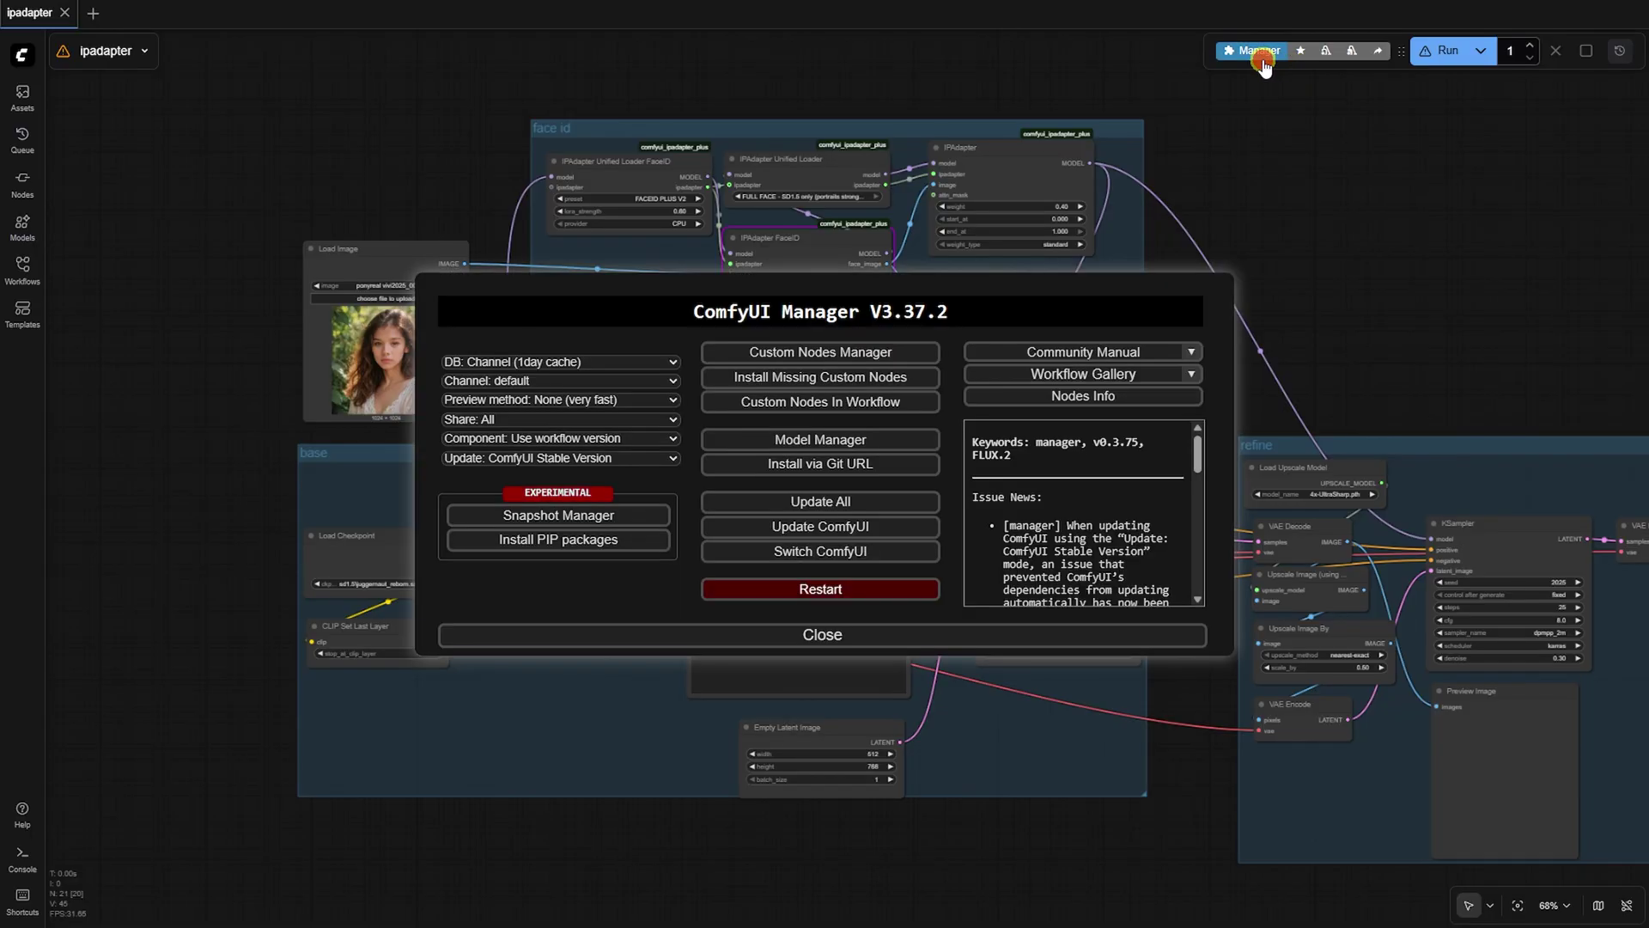
left_click(893, 599)
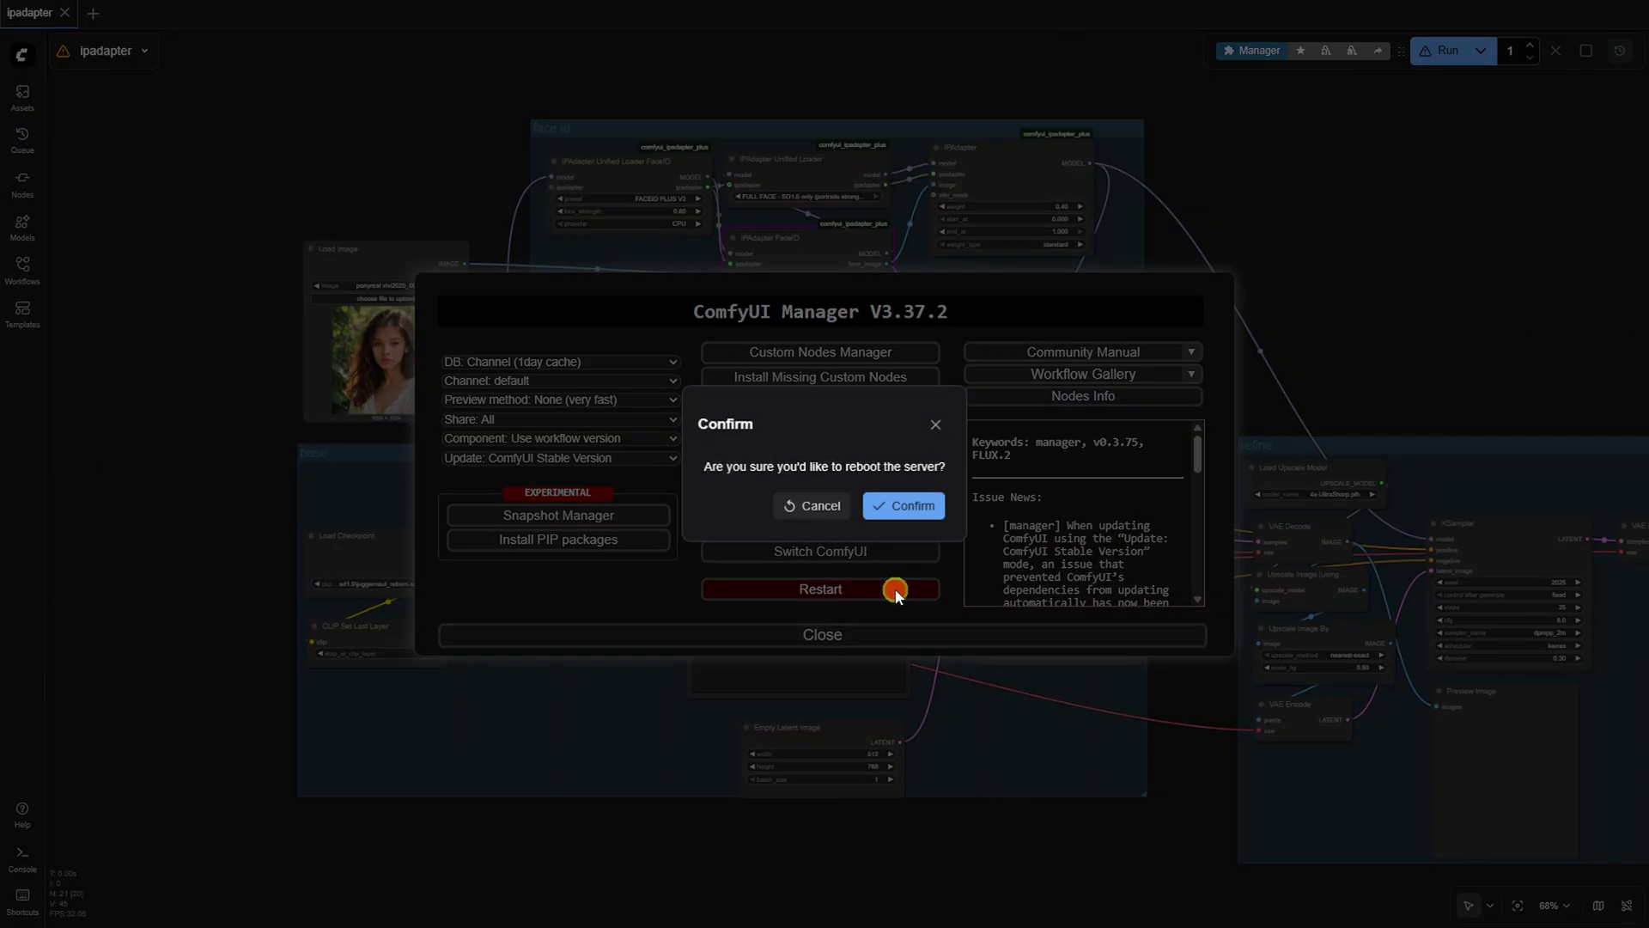
left_click(892, 511)
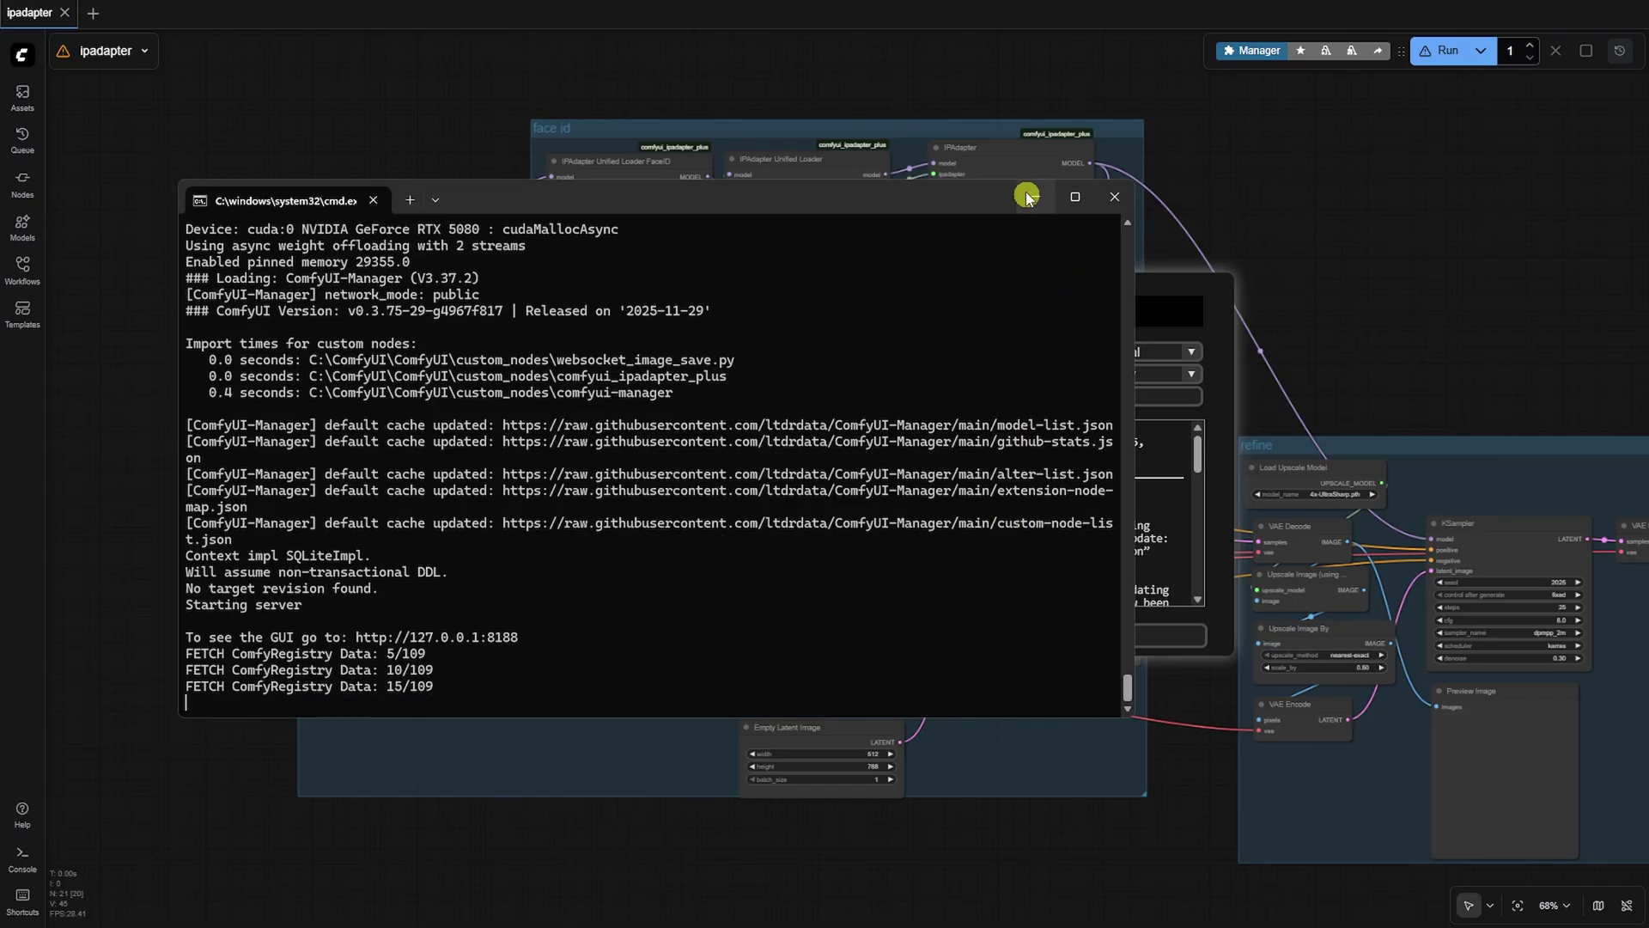
left_click(1040, 198)
left_click(1022, 633)
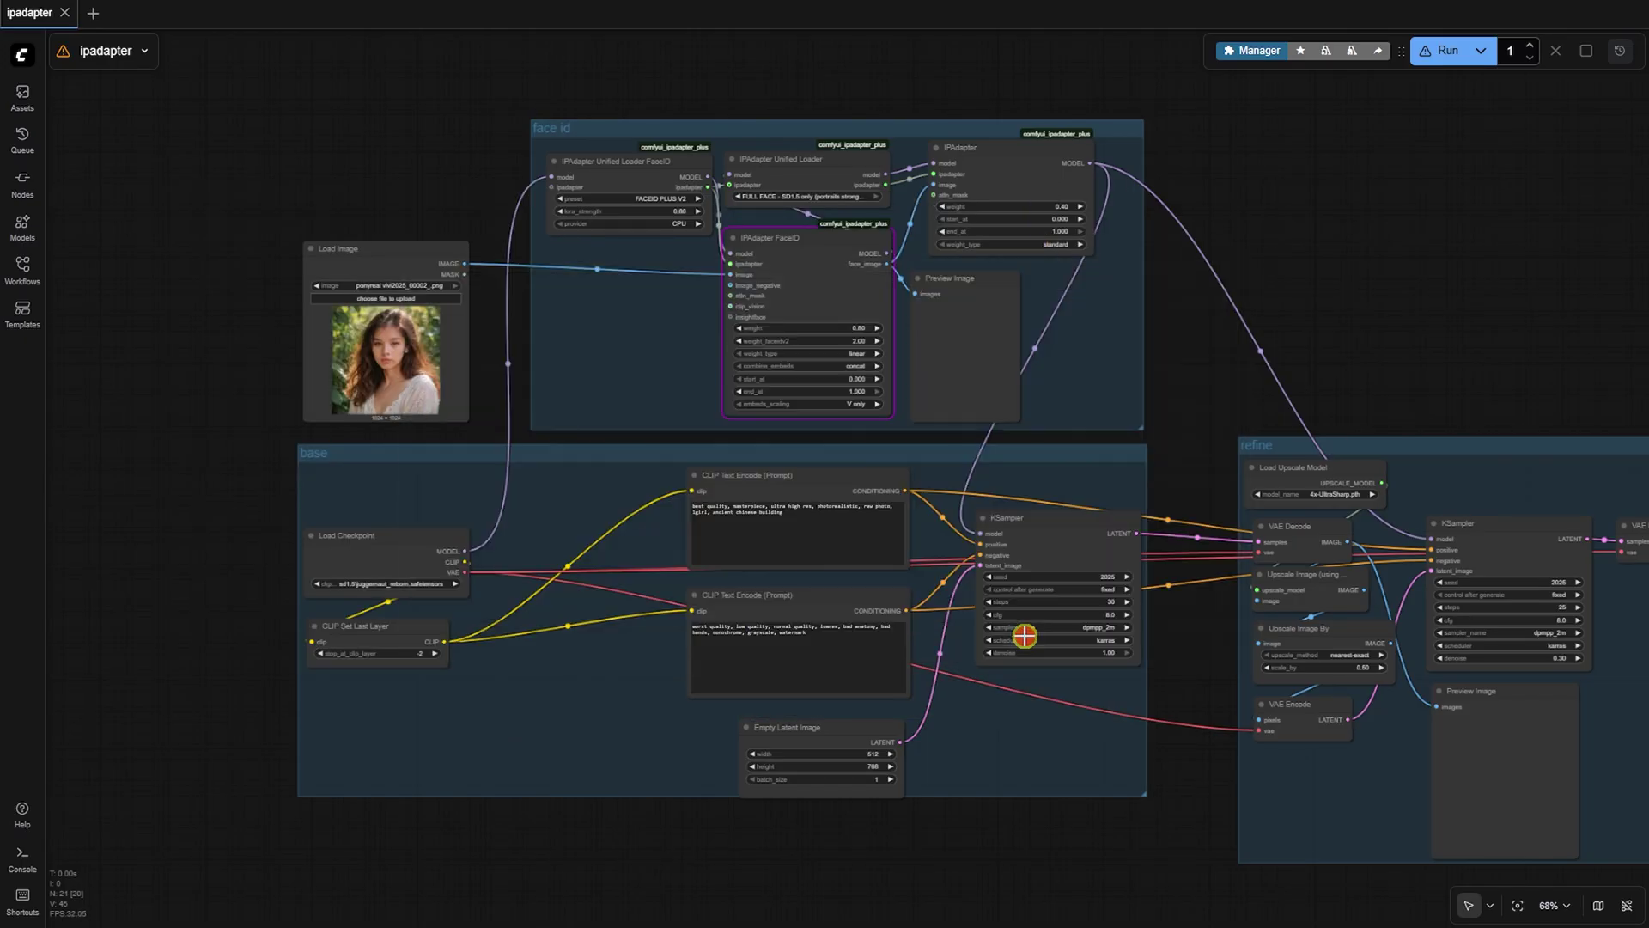
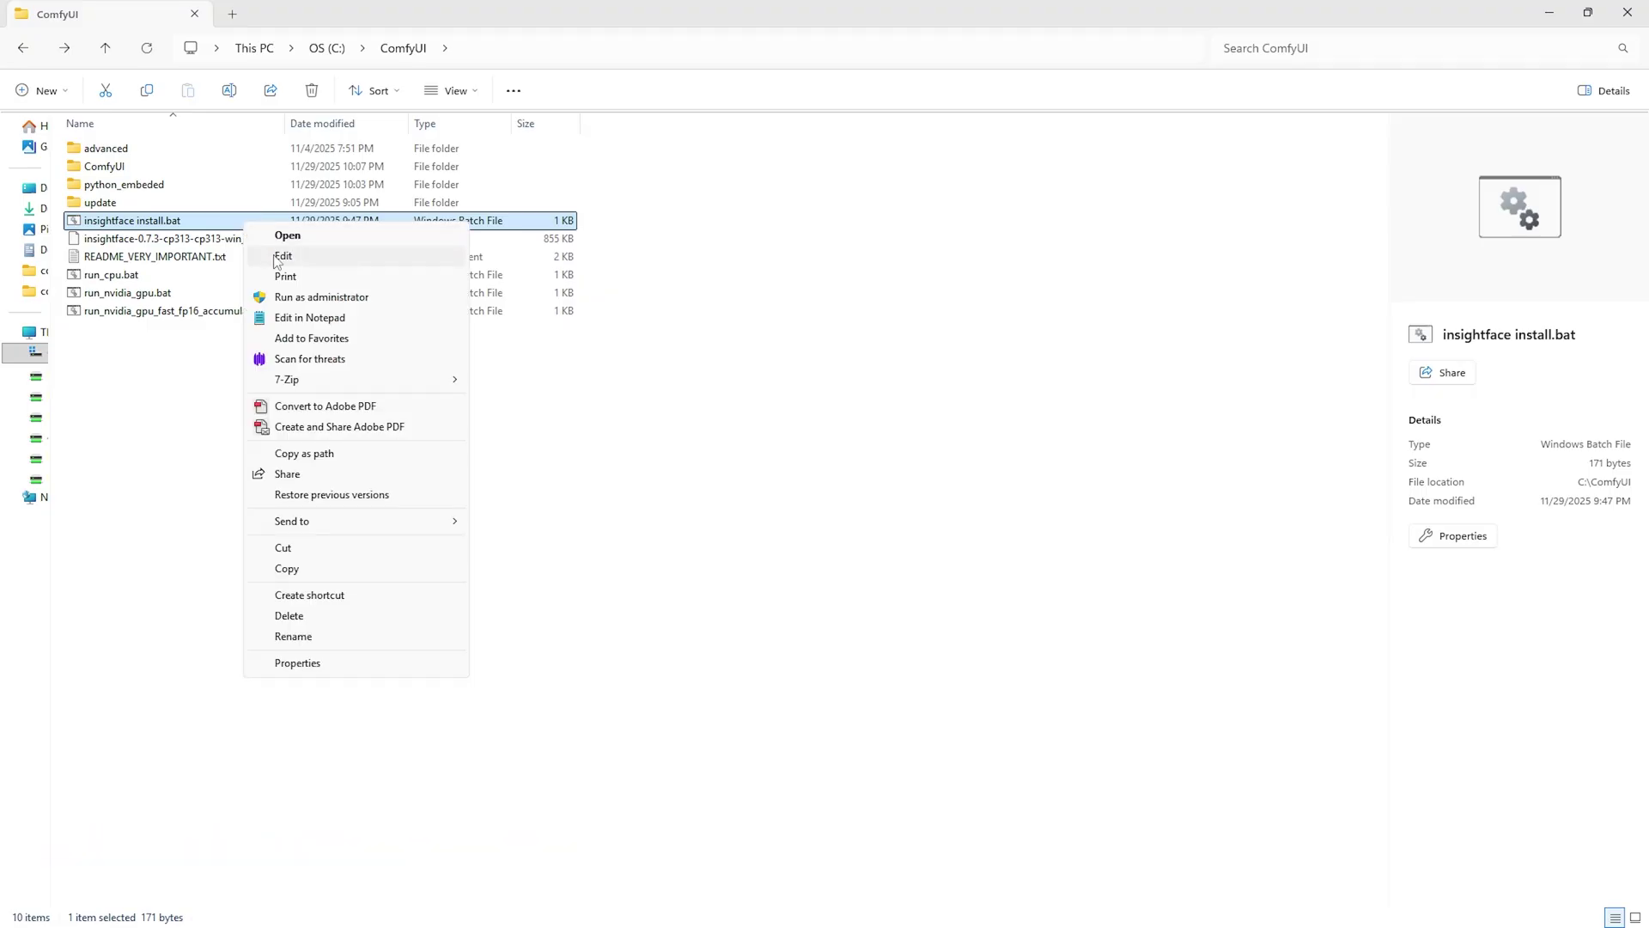
Copy the python.exe pip command prefix onto a new line below the insightface command.
left_click(309, 254)
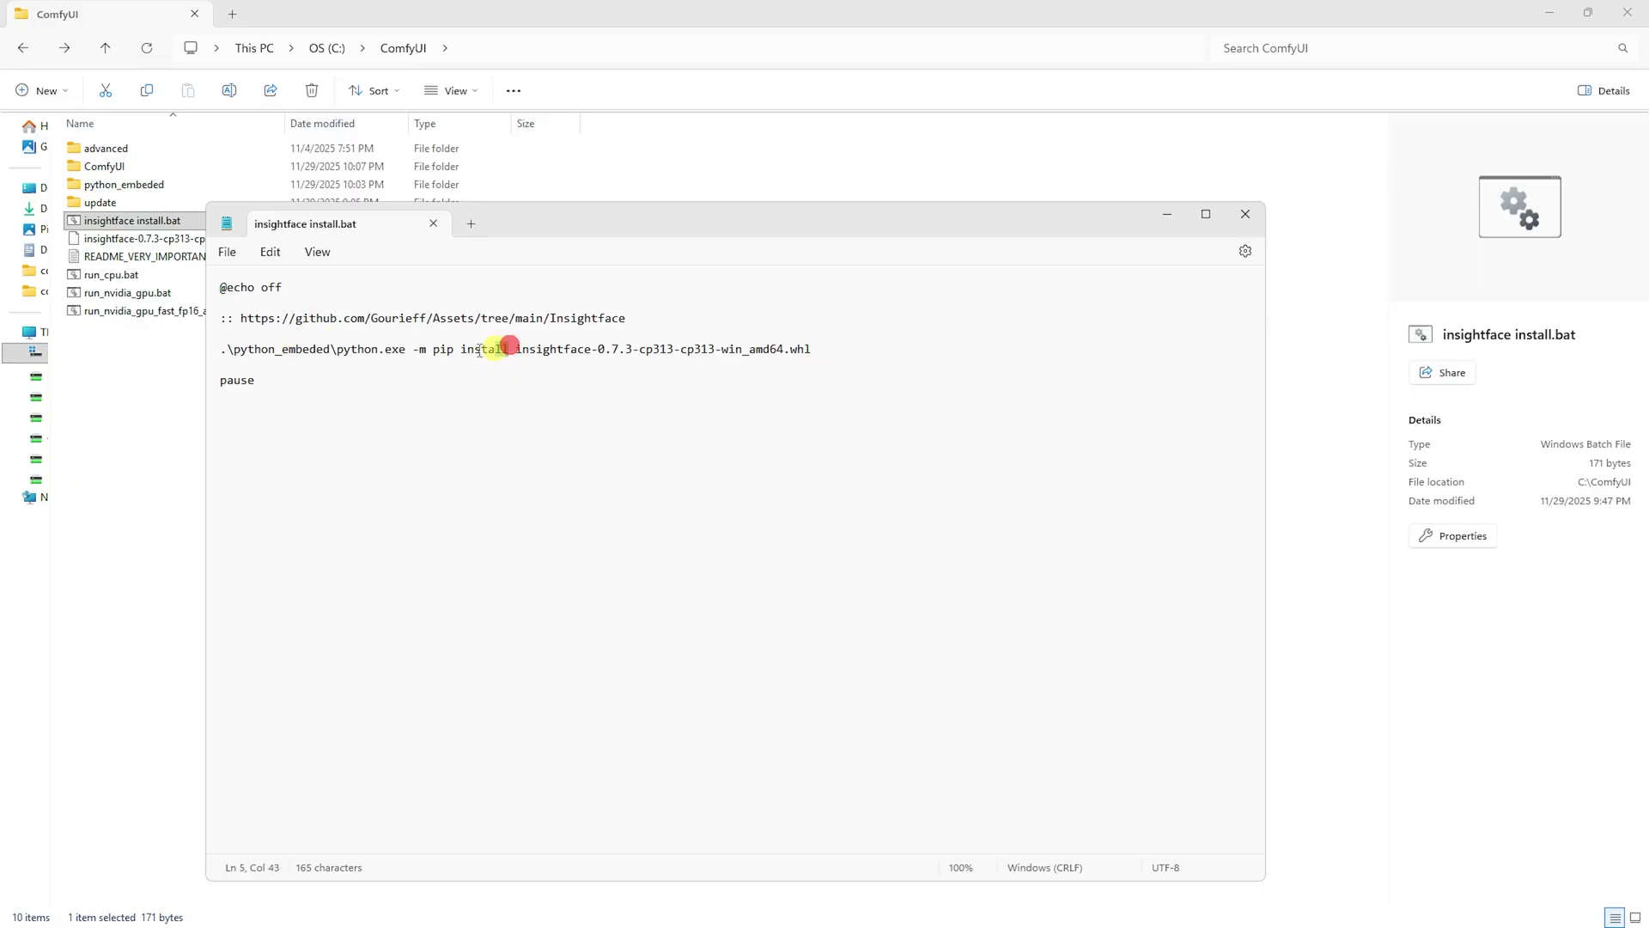
left_click_drag(510, 348, 219, 349)
key("ctrl+c")
left_click(811, 348)
key("Return")
key("ctrl+v")
type("o")
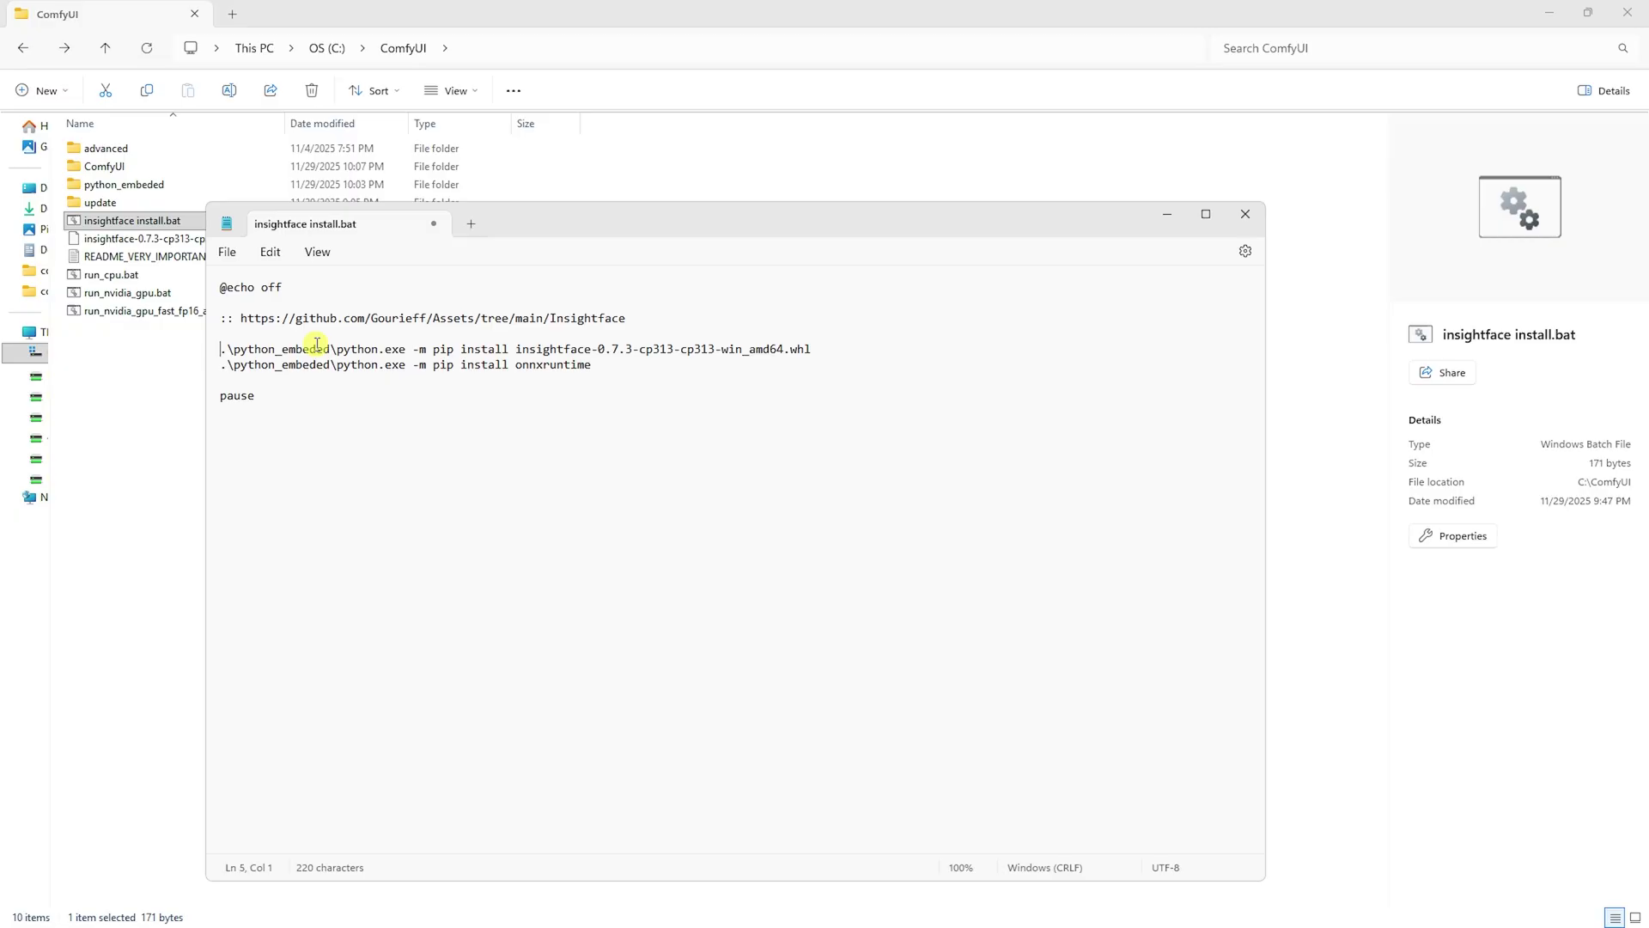
type("::")
Close Notepad and run the install script to install onnxruntime.
left_click(1241, 218)
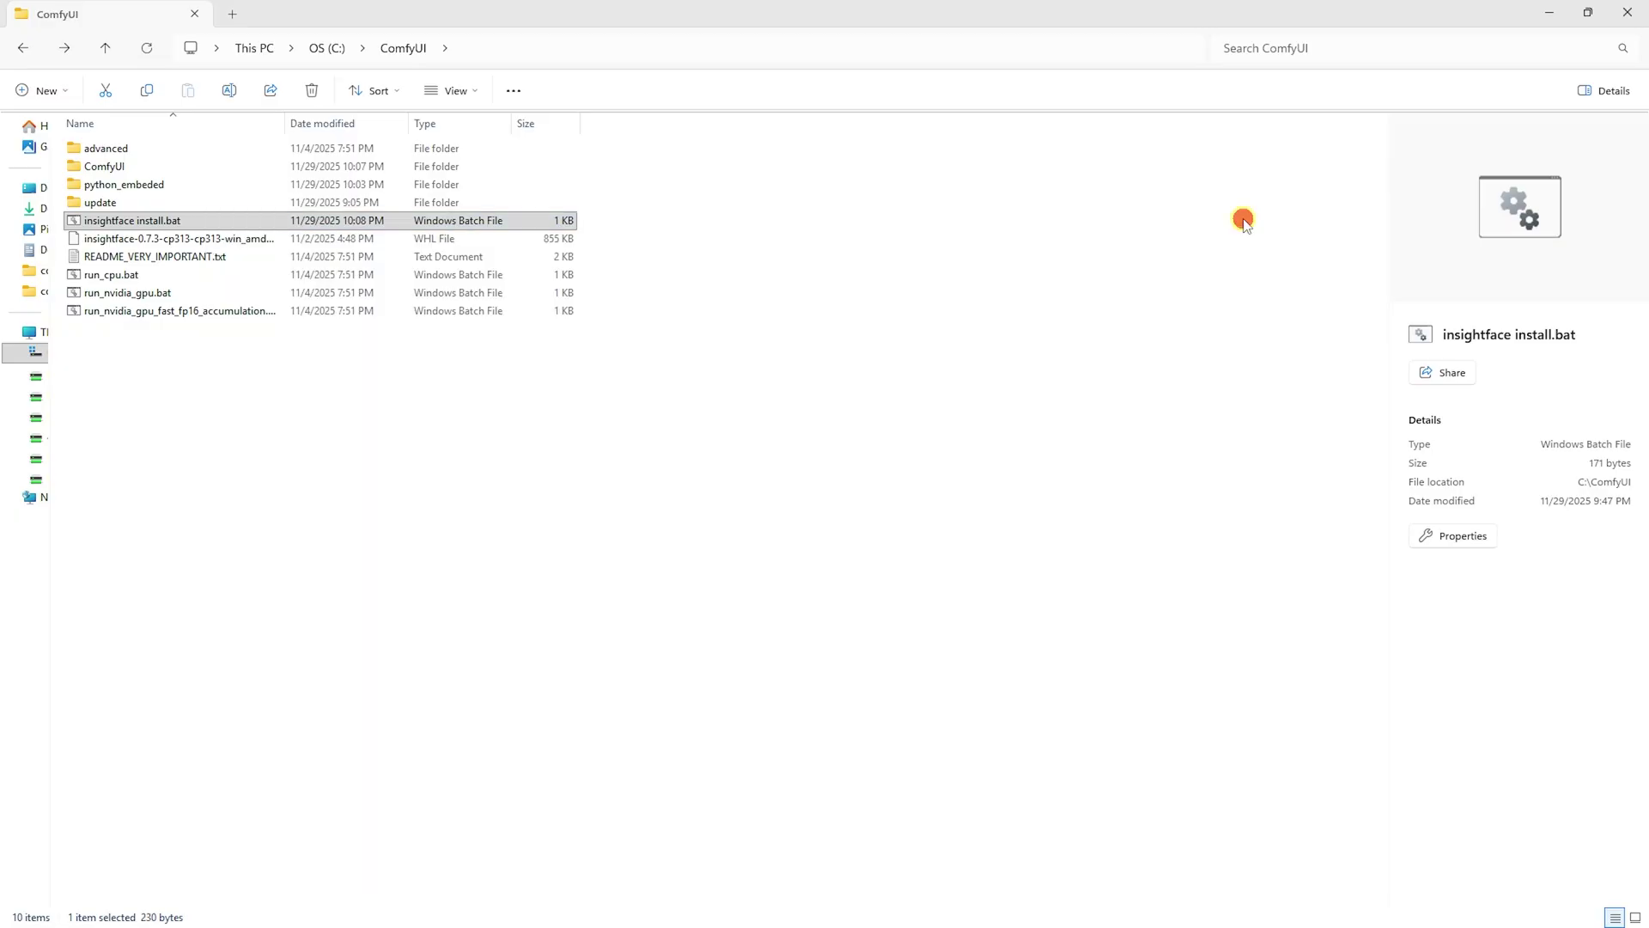
double_click(200, 221)
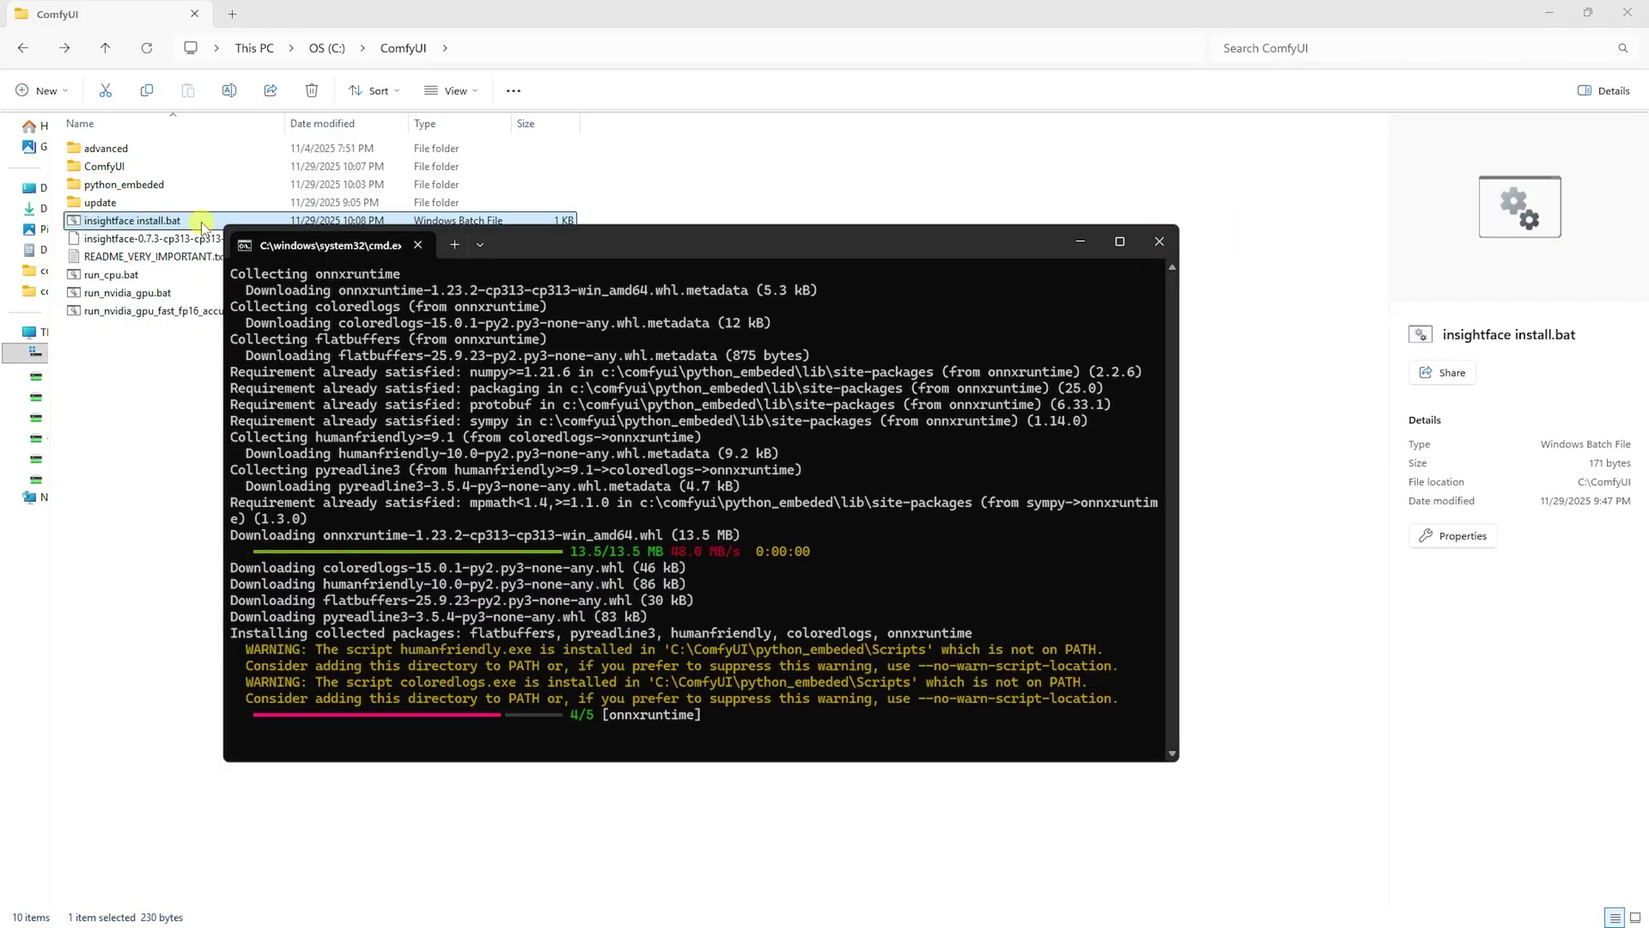
key("Return")
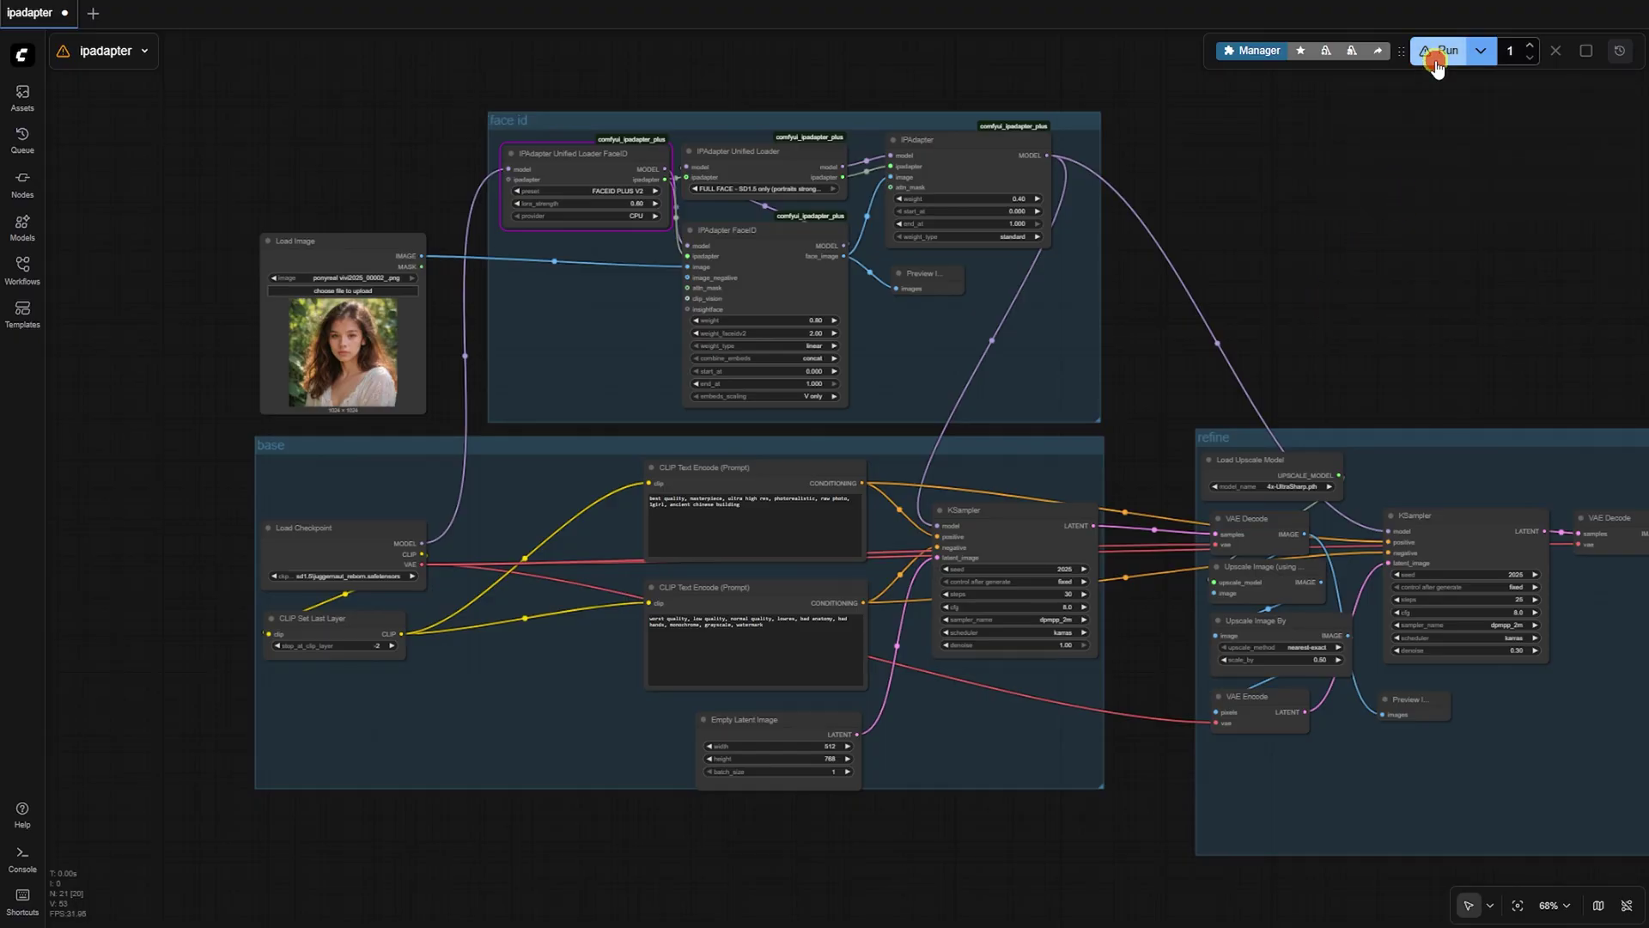
Run the FaceID workflow and follow its progress in the Console log.
left_click(1439, 50)
left_click(22, 853)
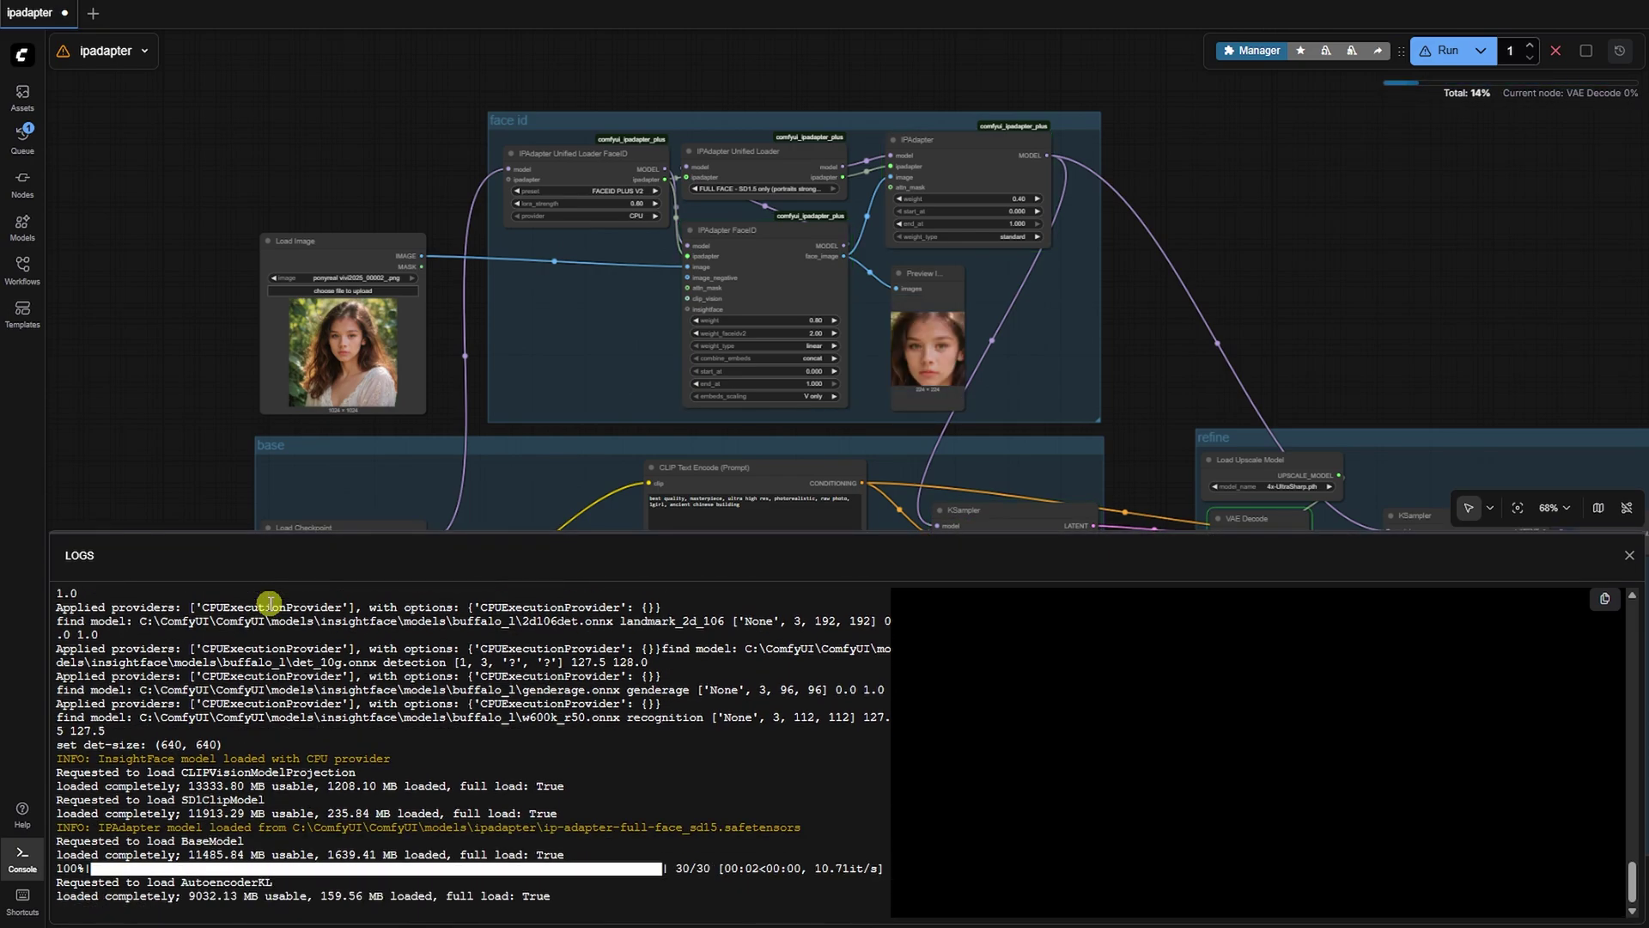
left_click(34, 877)
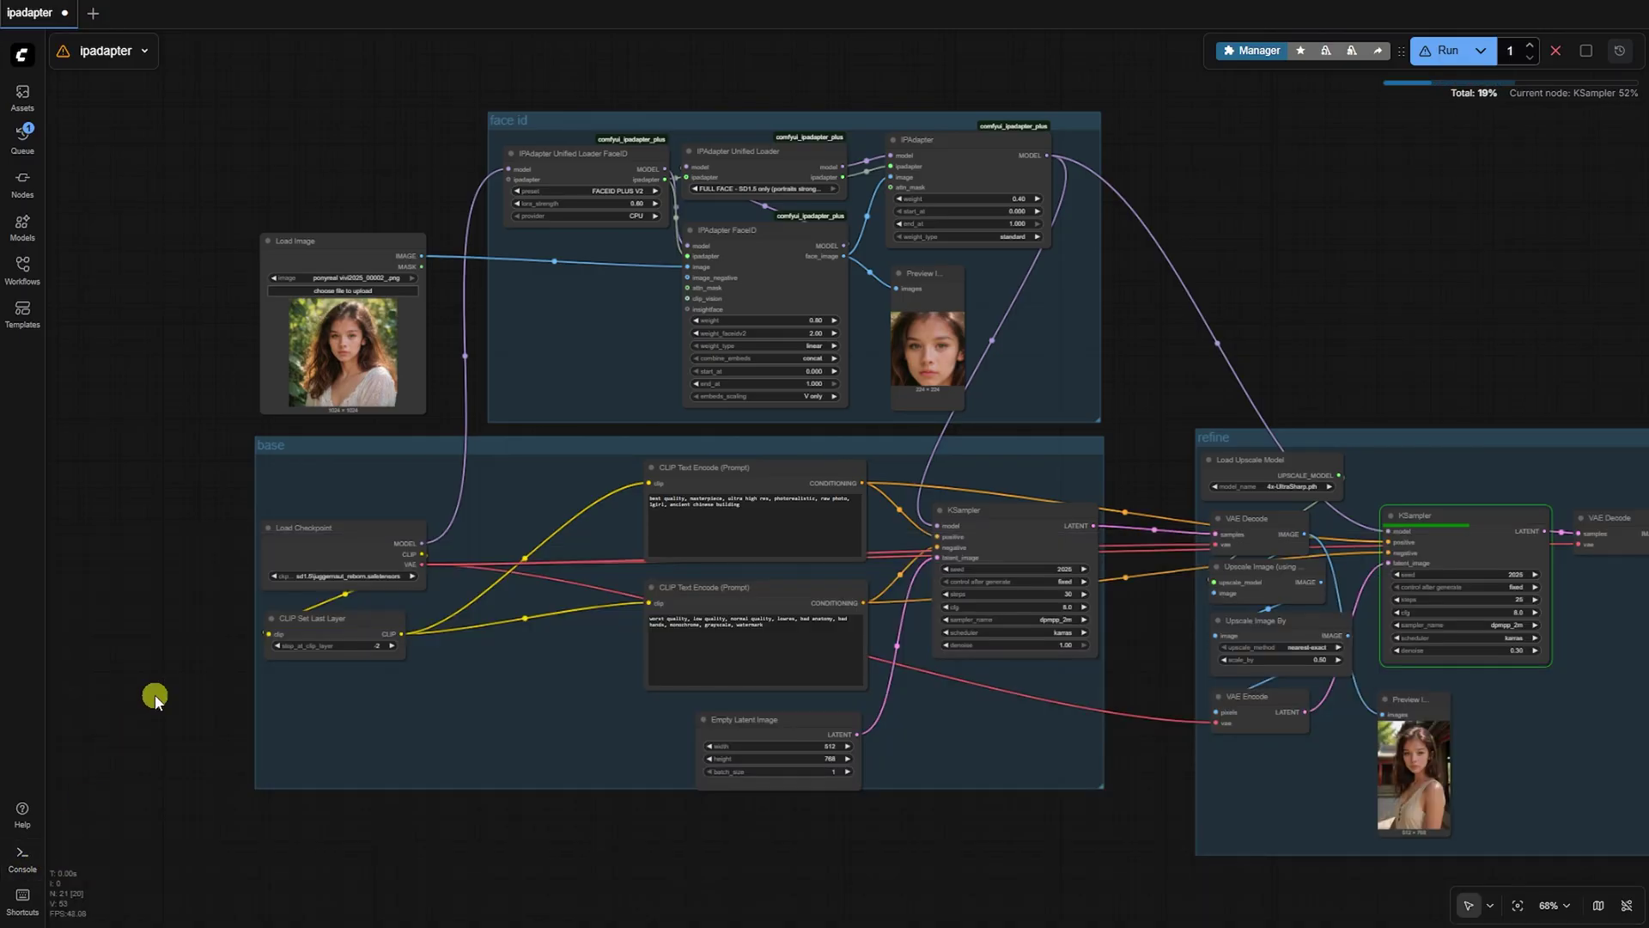
scroll(486, 358, "up", 5)
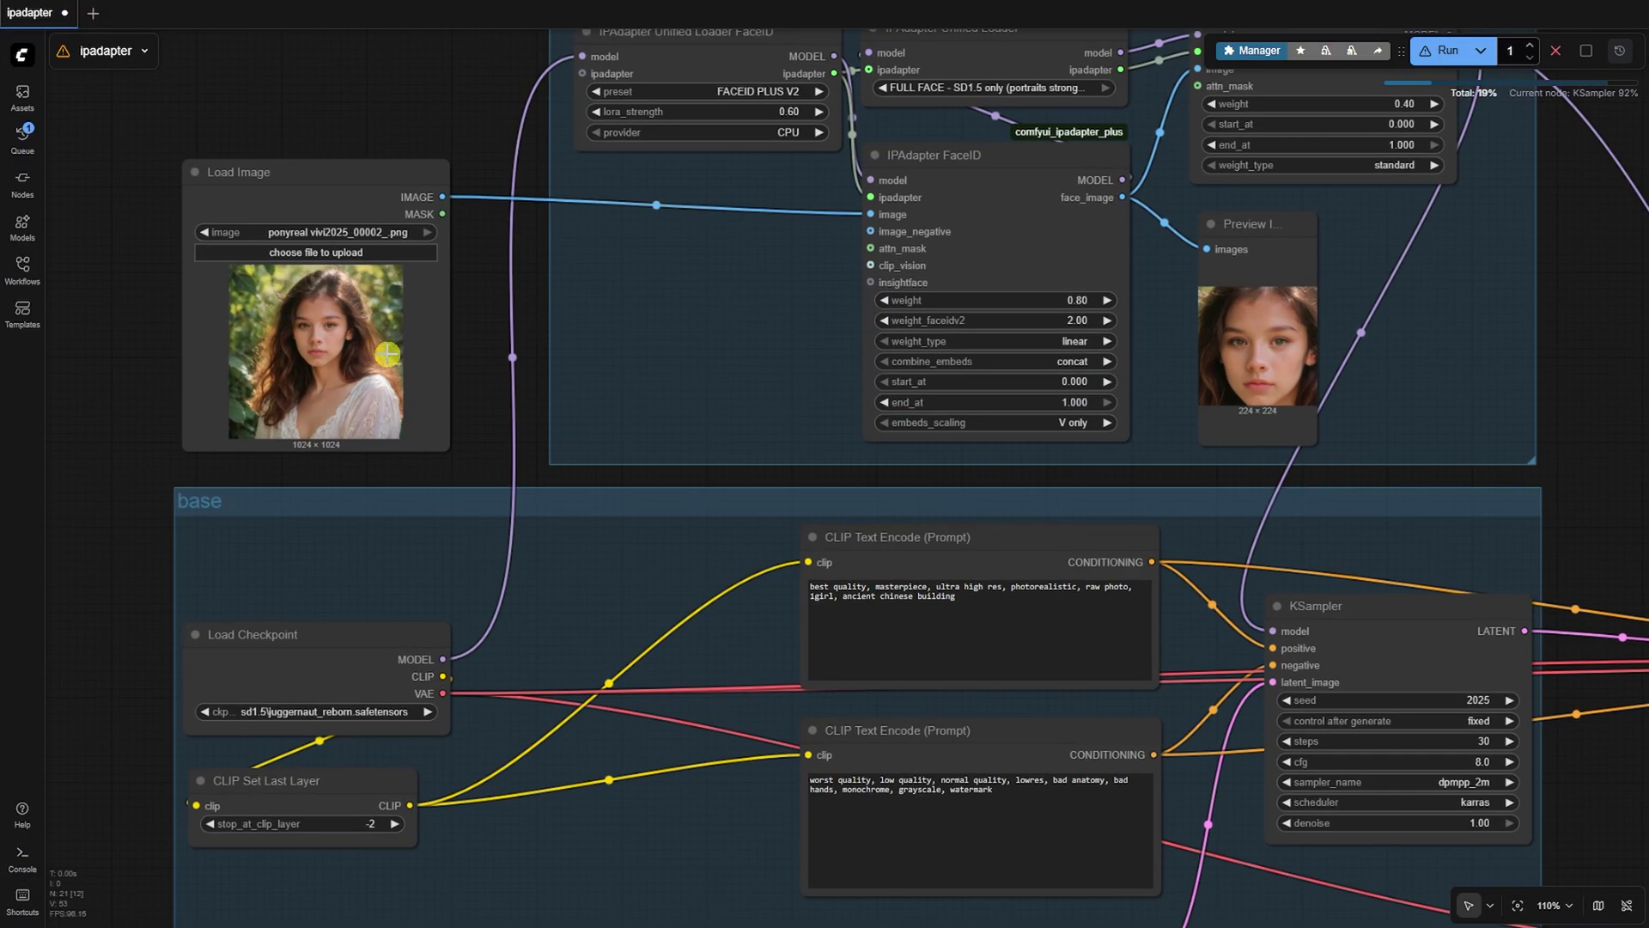
Reposition and enlarge the base Preview Image, and move the Save Image node to the lower right.
left_click_drag(489, 326, 326, 335)
scroll(1123, 353, "up", 2)
scroll(1005, 443, "down", 5)
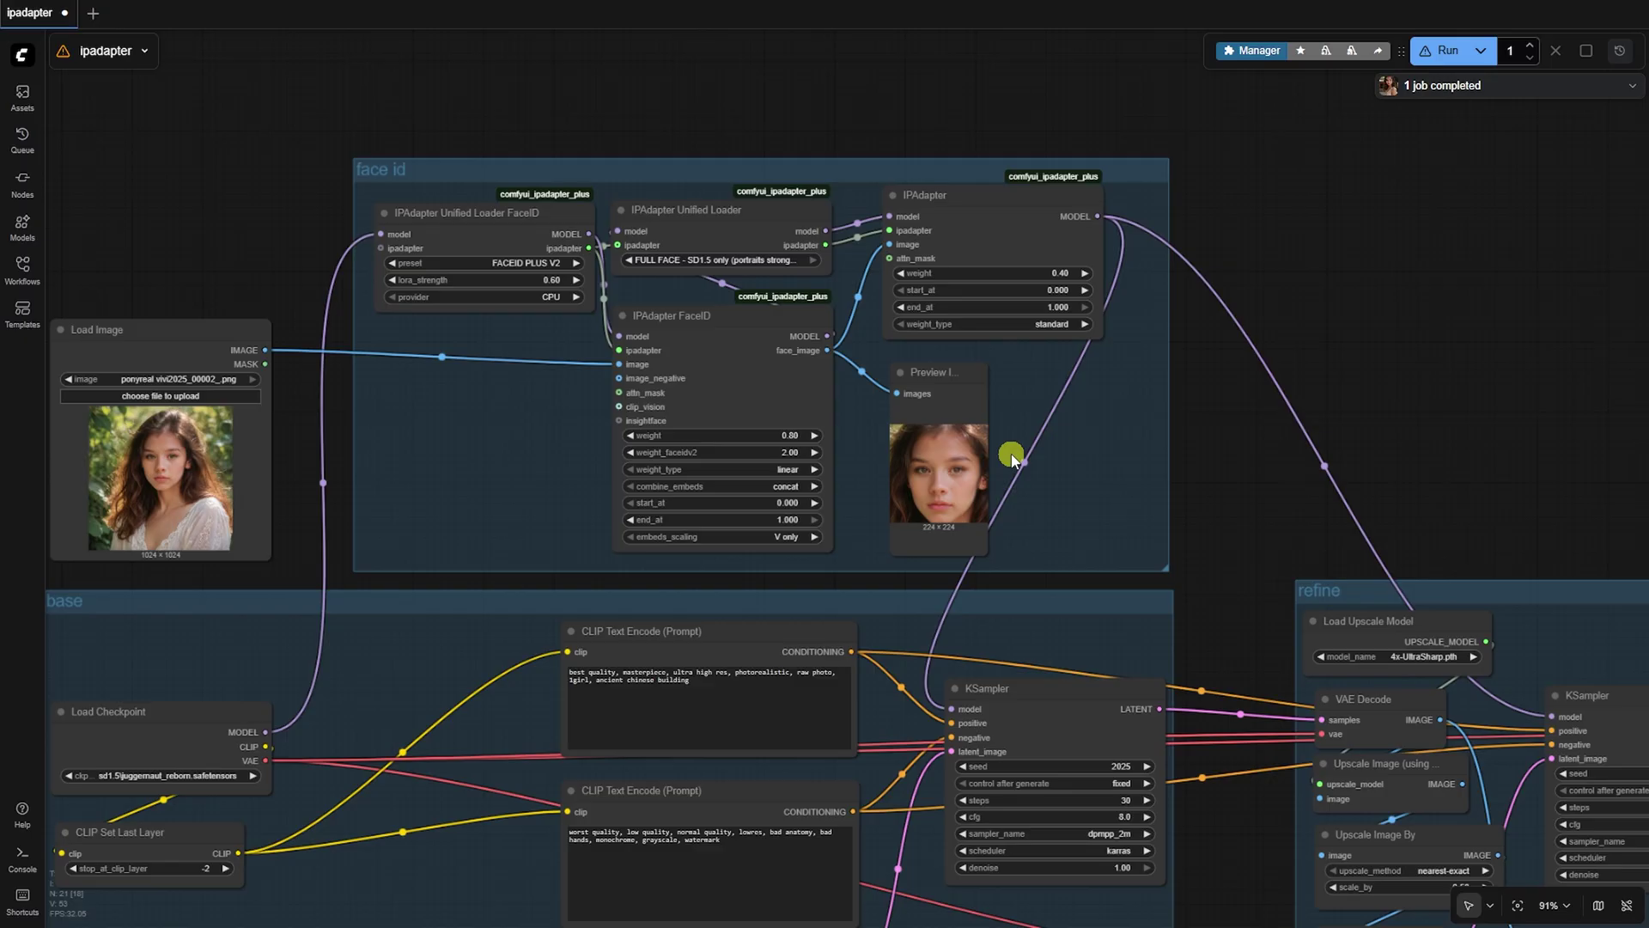
scroll(888, 304, "down", 2)
scroll(1219, 677, "up", 1)
scroll(1218, 678, "down", 1)
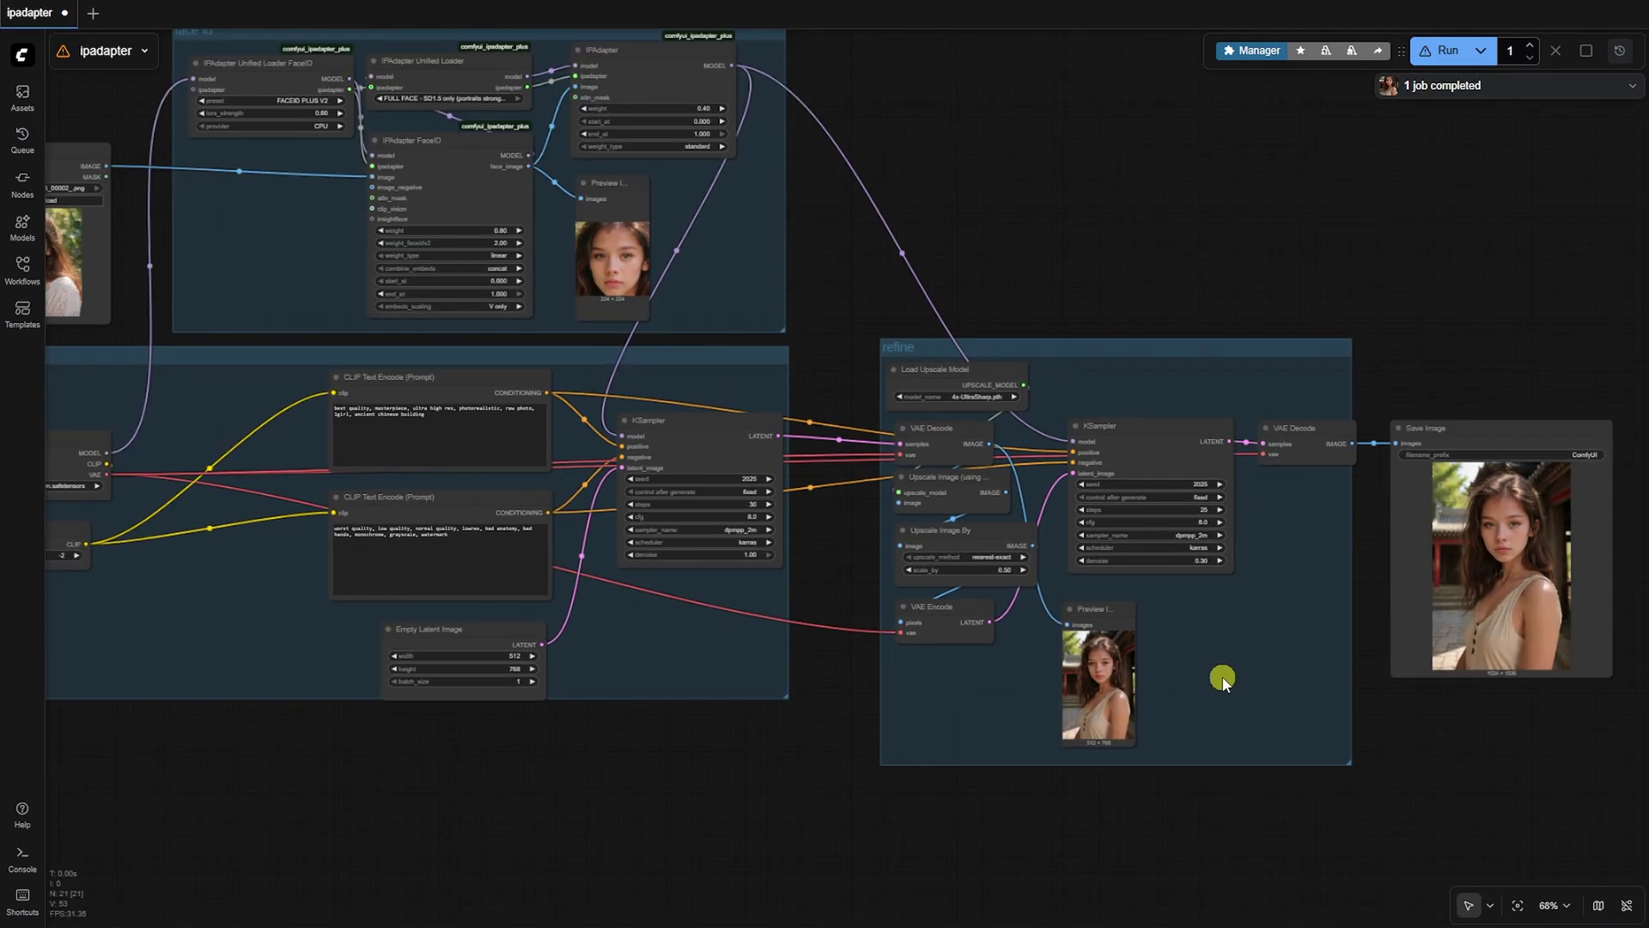
scroll(1219, 679, "down", 2)
left_click_drag(1148, 632, 344, 272)
scroll(344, 272, "up", 13)
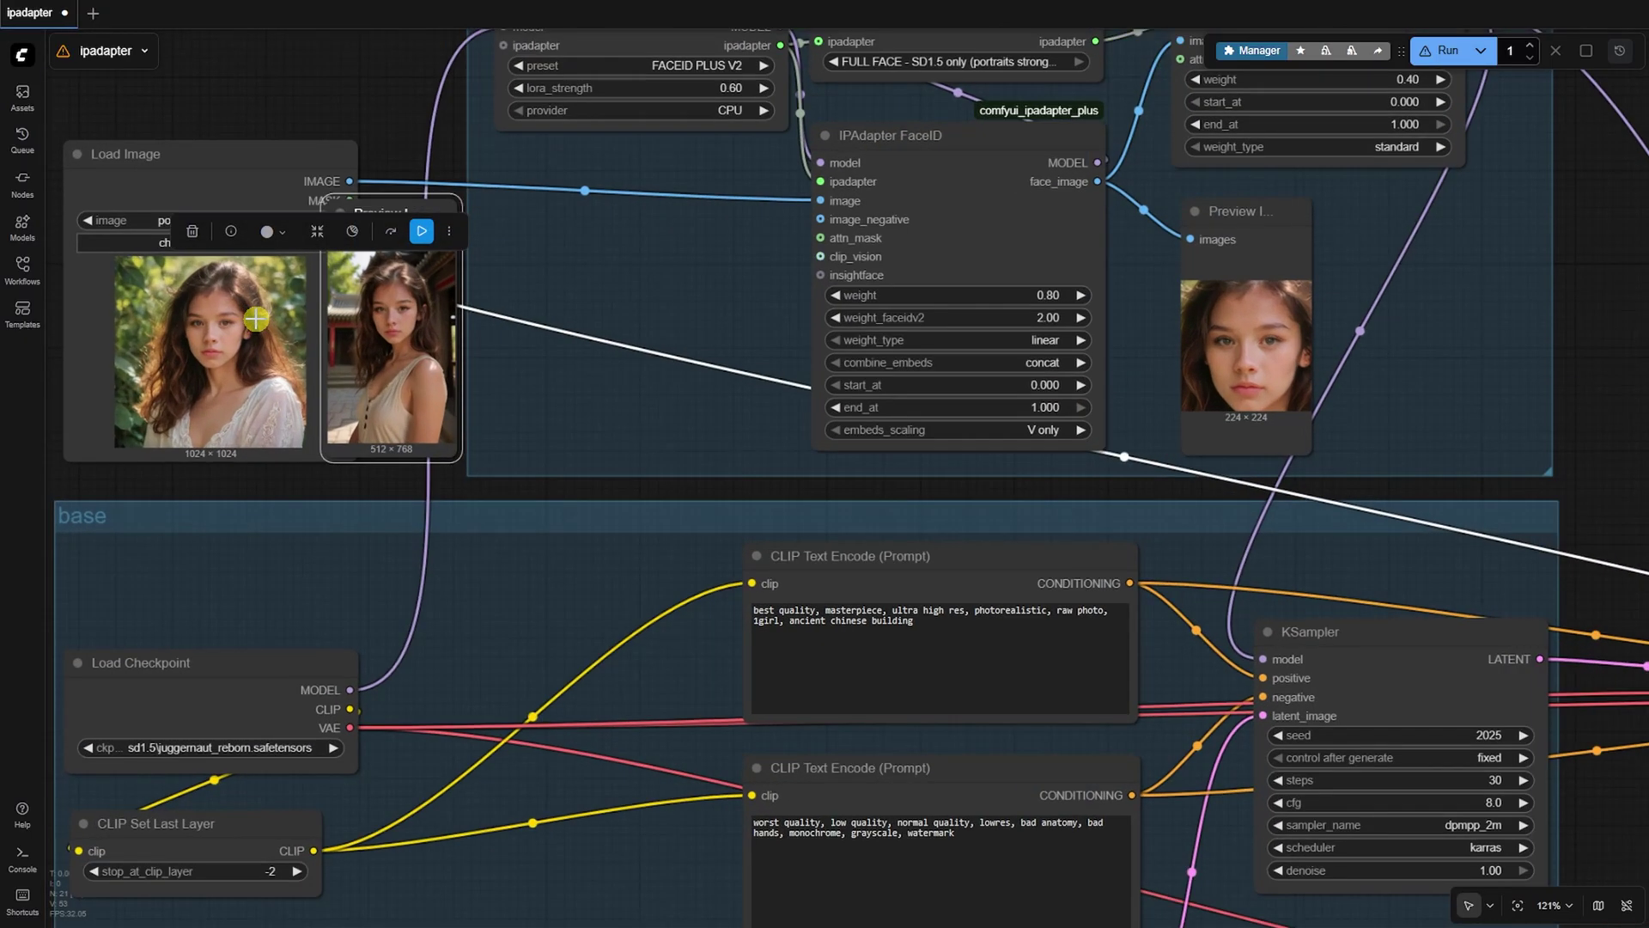
left_click_drag(574, 540, 804, 698)
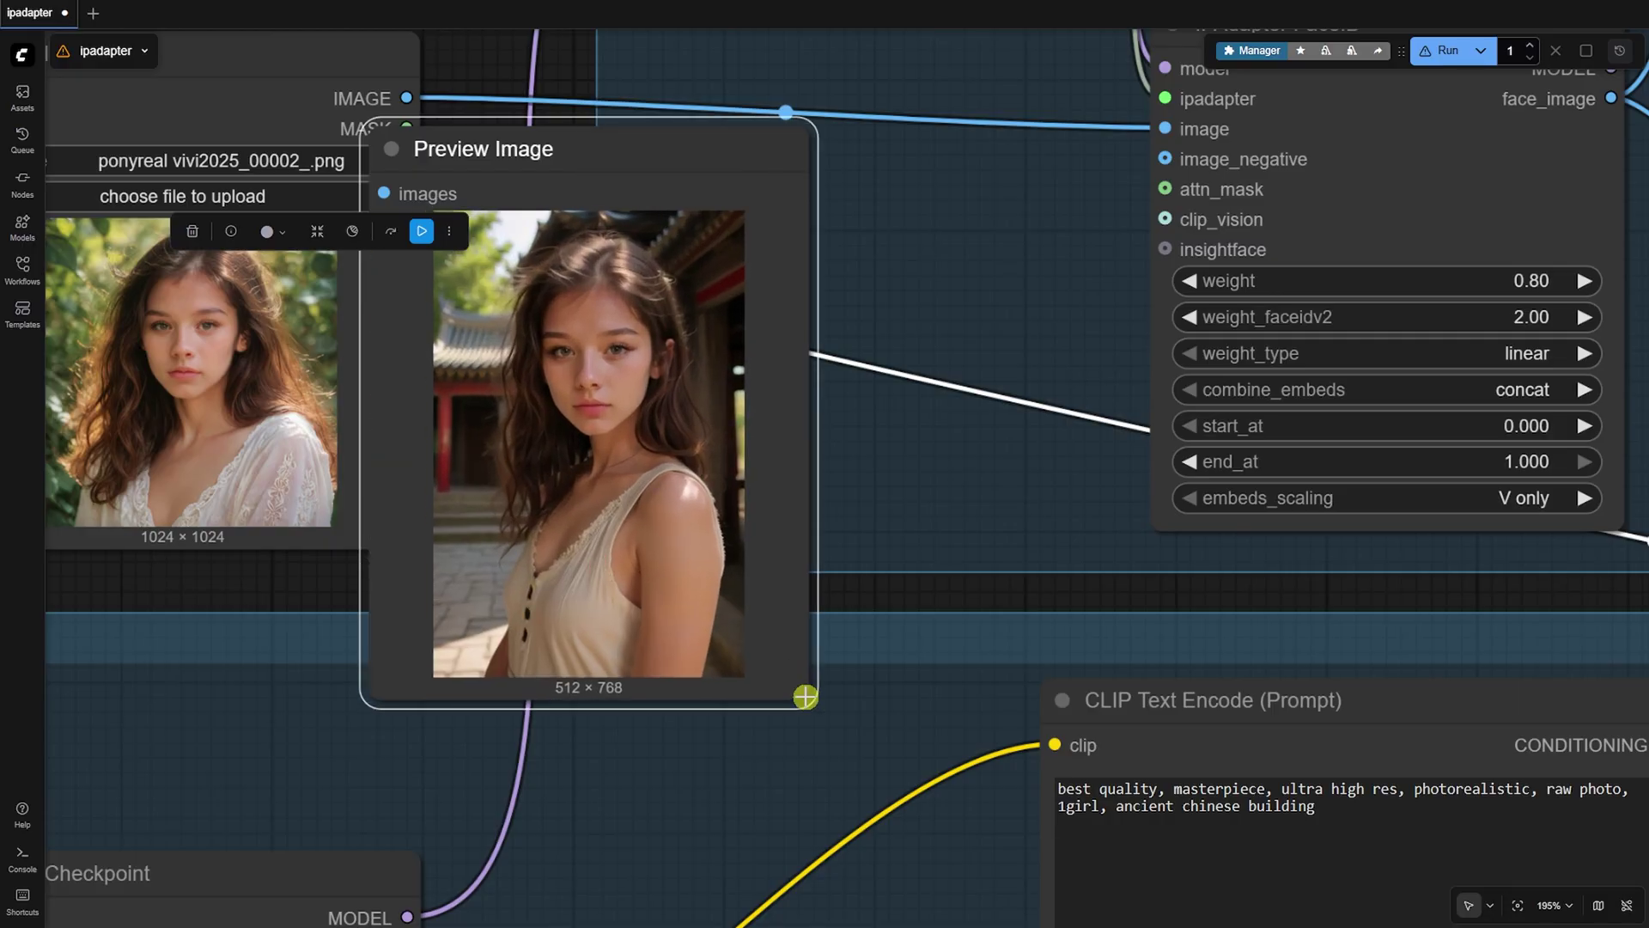
scroll(804, 697, "down", 14)
left_click_drag(502, 342, 1236, 672)
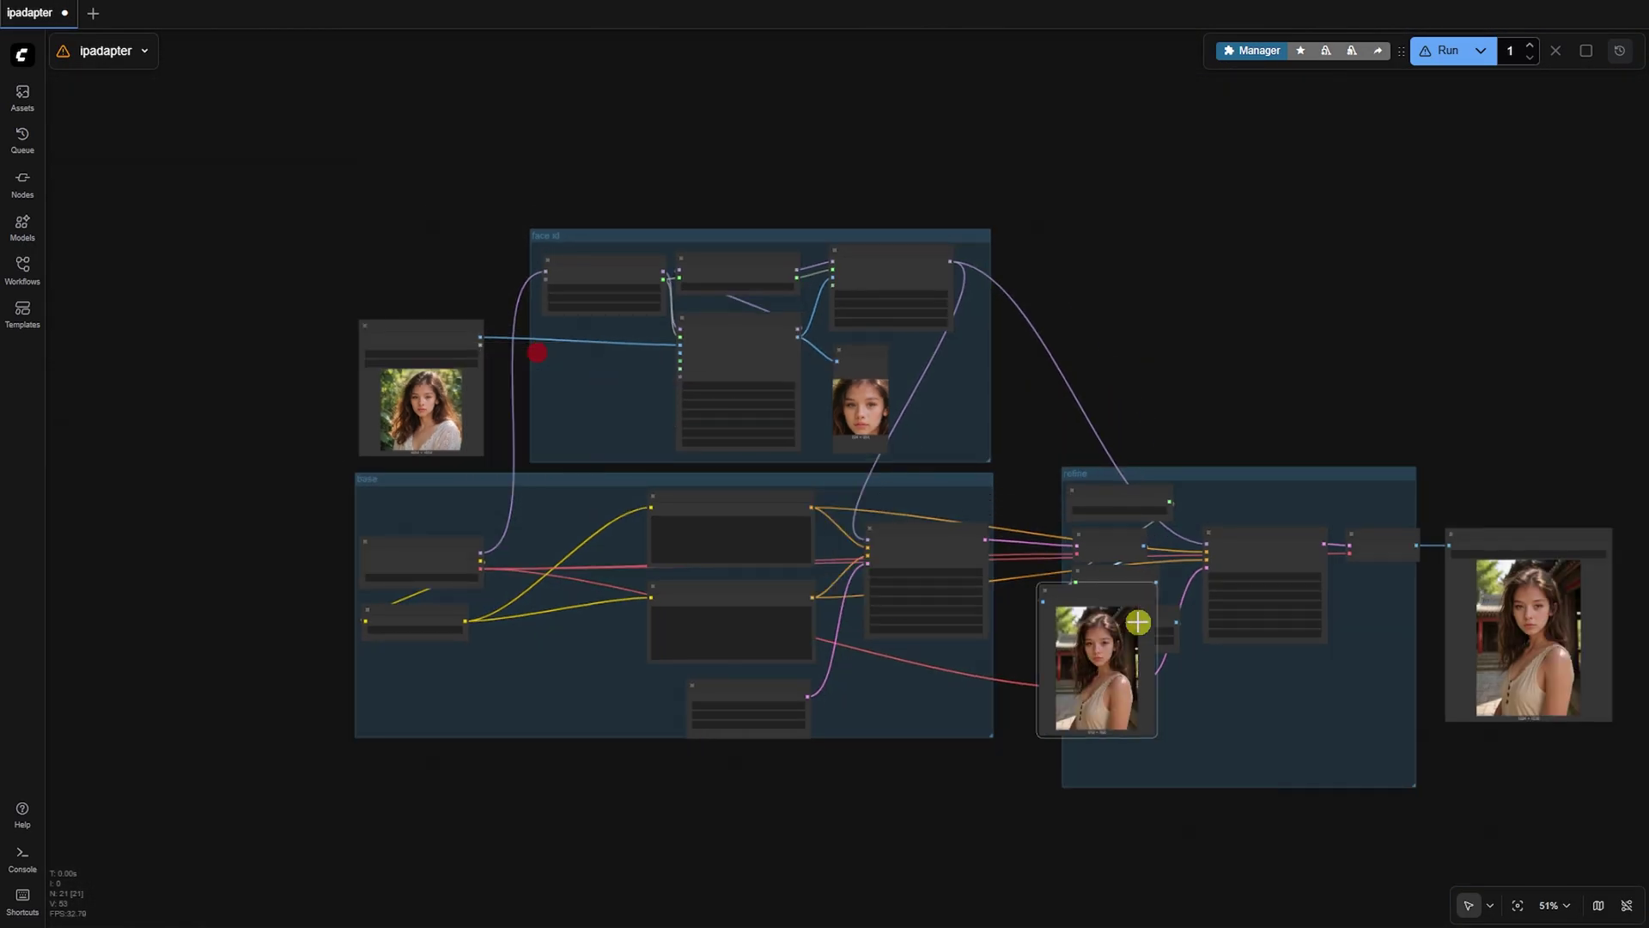
scroll(1038, 440, "up", 6)
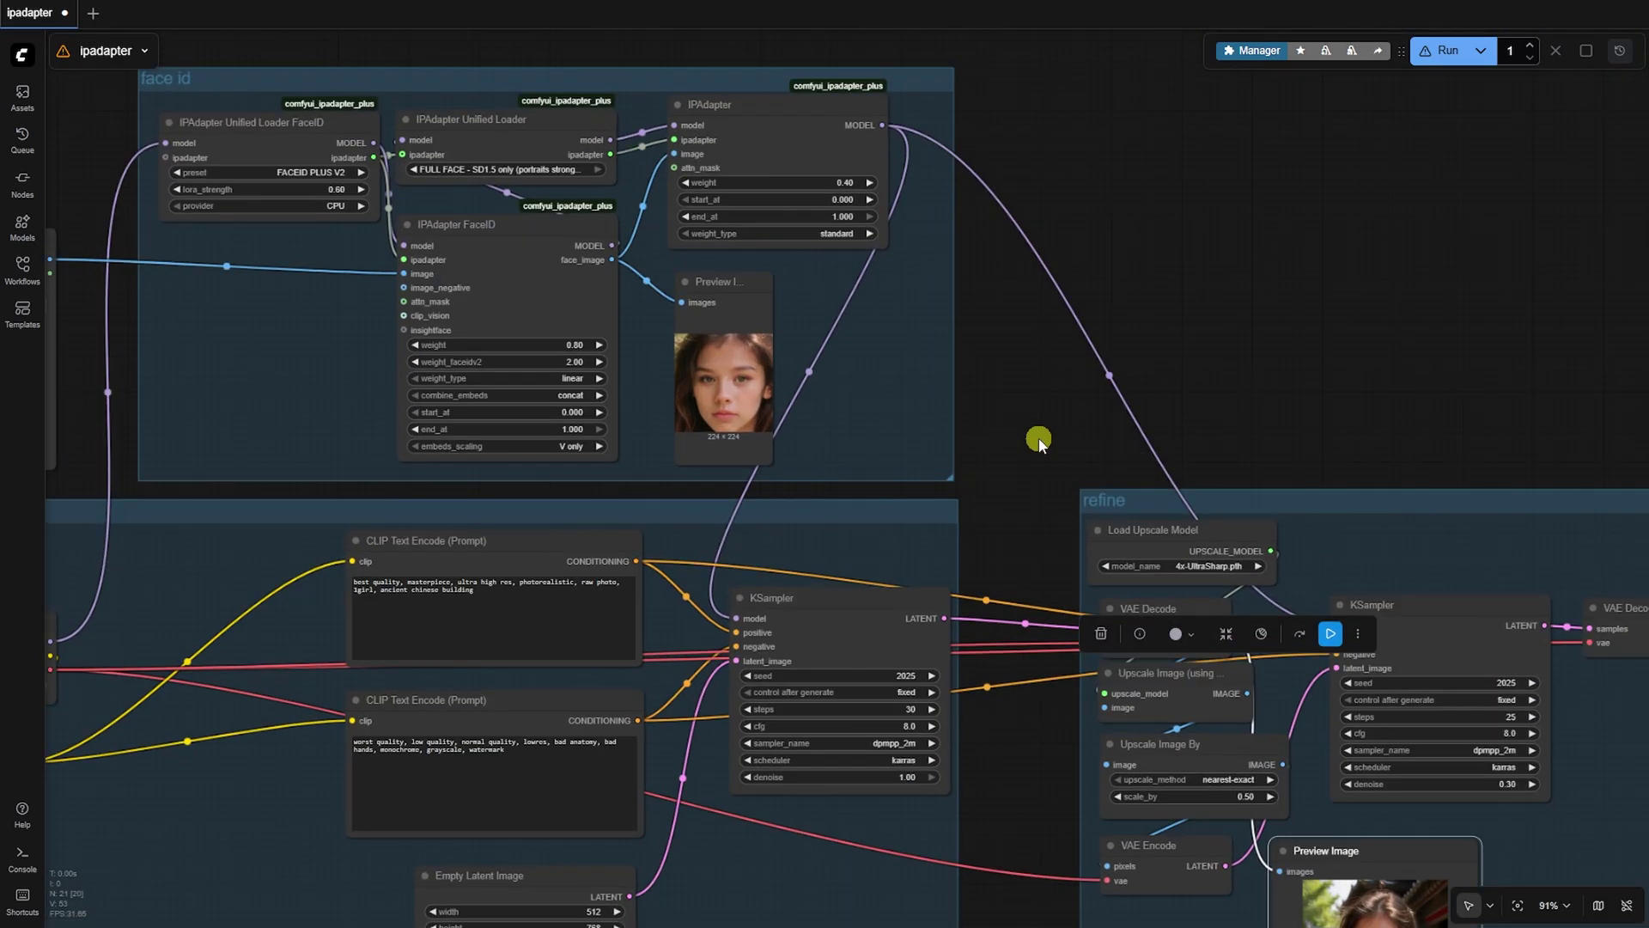
scroll(1038, 439, "down", 5)
left_click_drag(1269, 779, 1041, 184)
scroll(1090, 254, "up", 3)
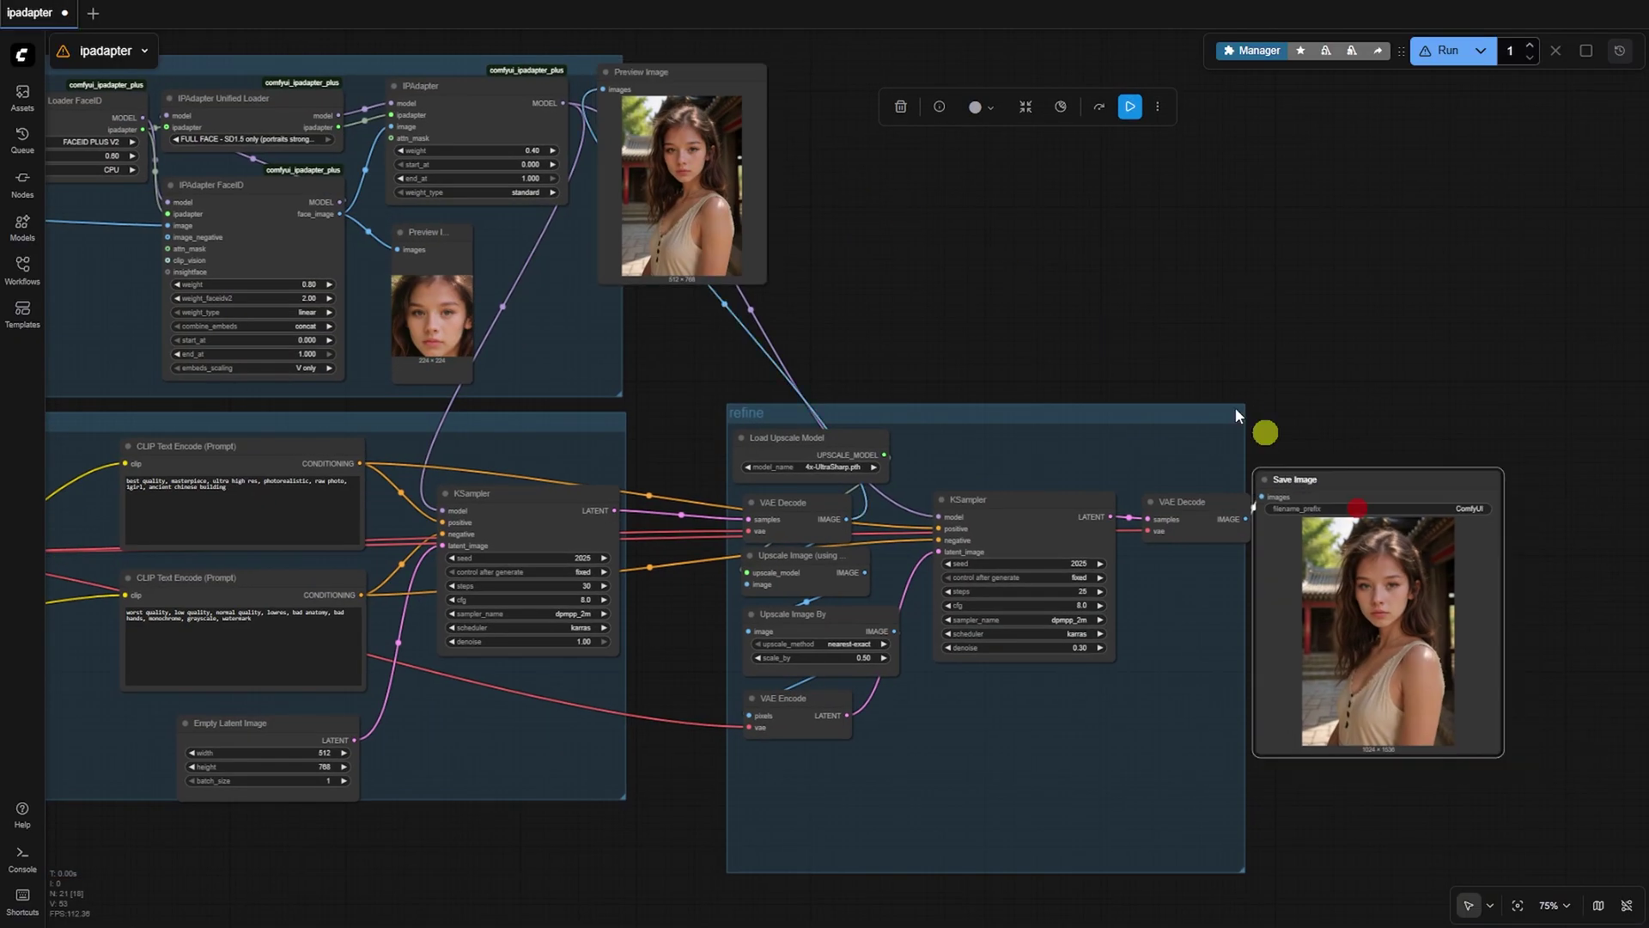
left_click_drag(1302, 479, 901, 58)
scroll(1138, 370, "up", 5)
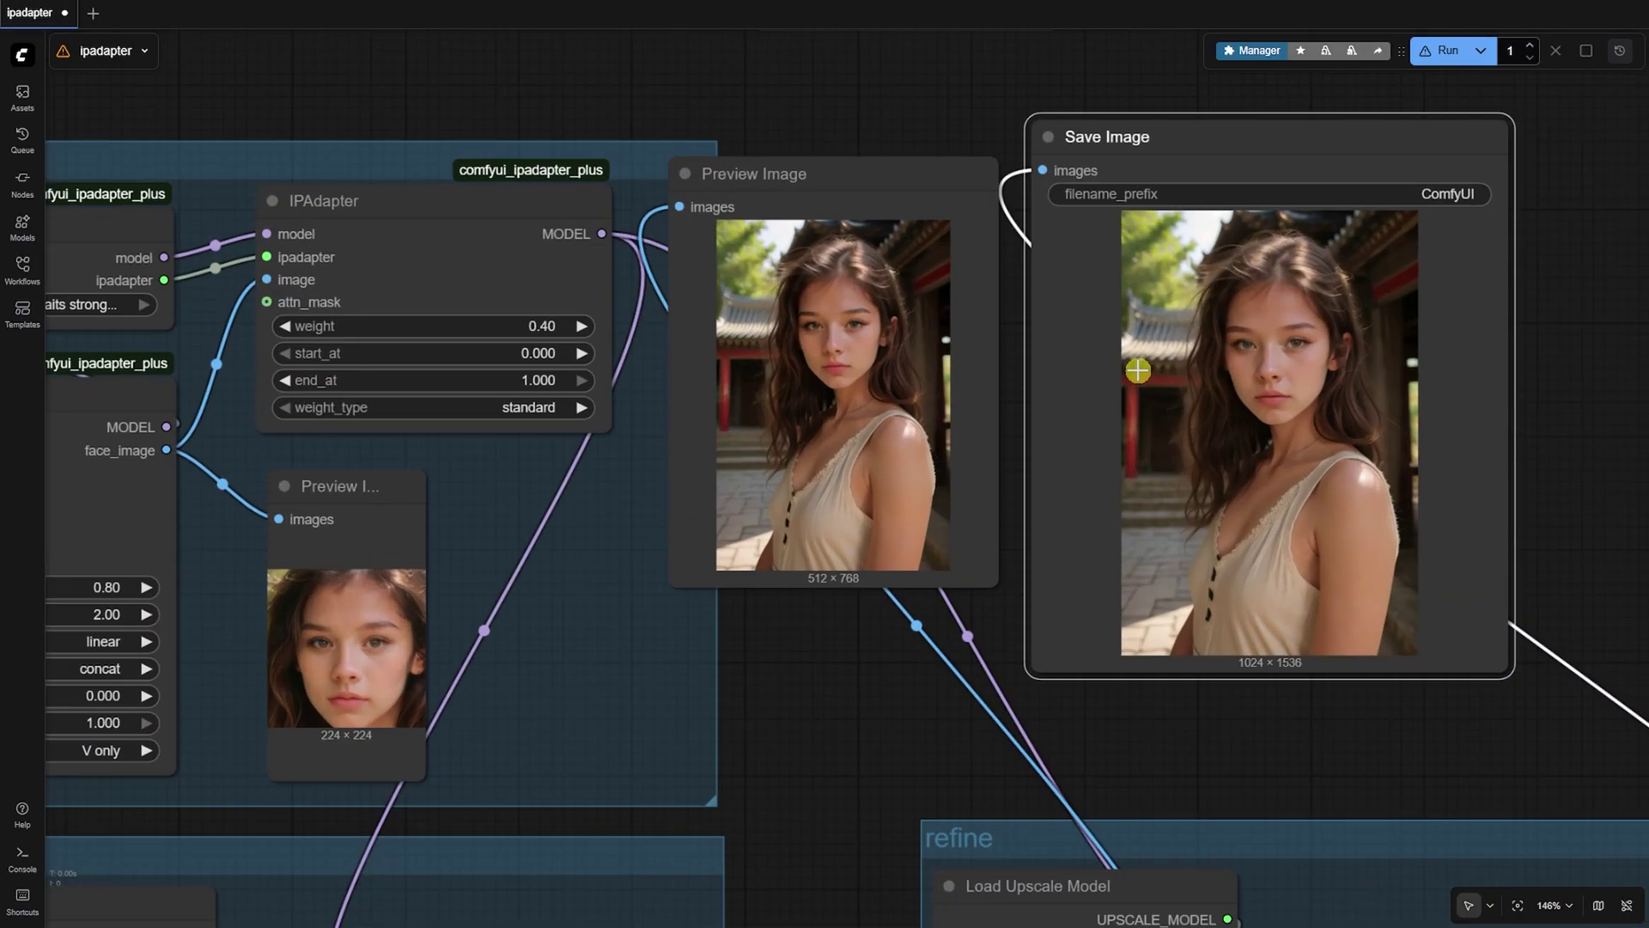
scroll(1137, 370, "down", 9)
left_click_drag(1176, 295, 1546, 619)
scroll(862, 424, "up", 5)
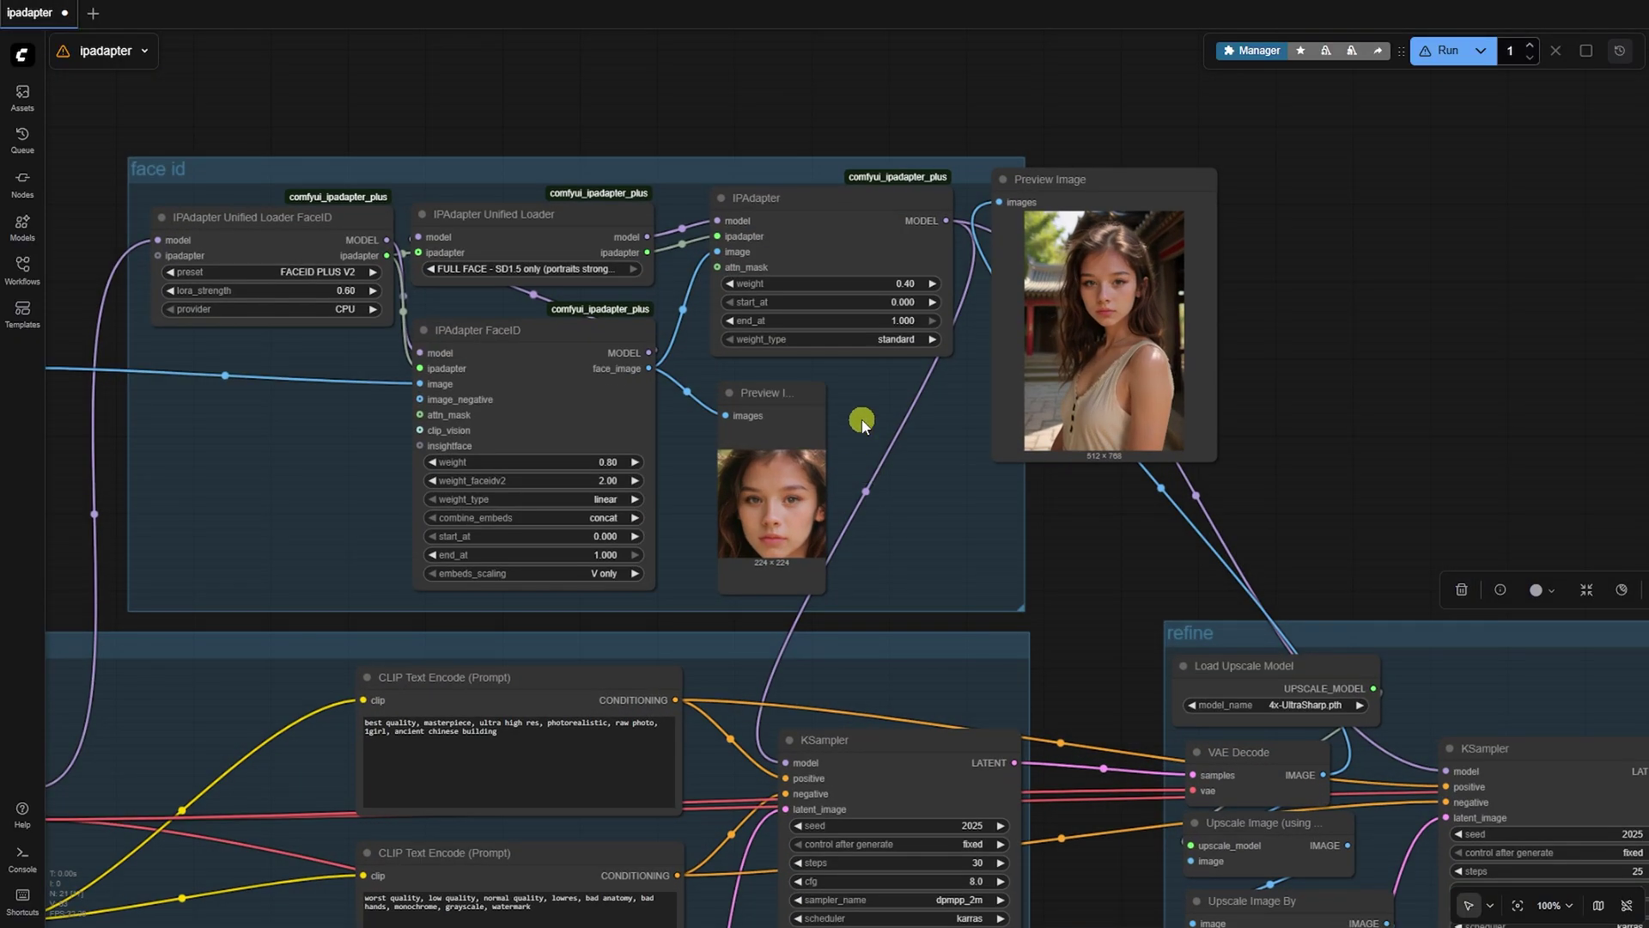
left_click_drag(861, 424, 1041, 464)
scroll(659, 407, "up", 3)
Set the FaceID loader preset to FACEID and bring the reference photo and preview into view.
left_click(488, 281)
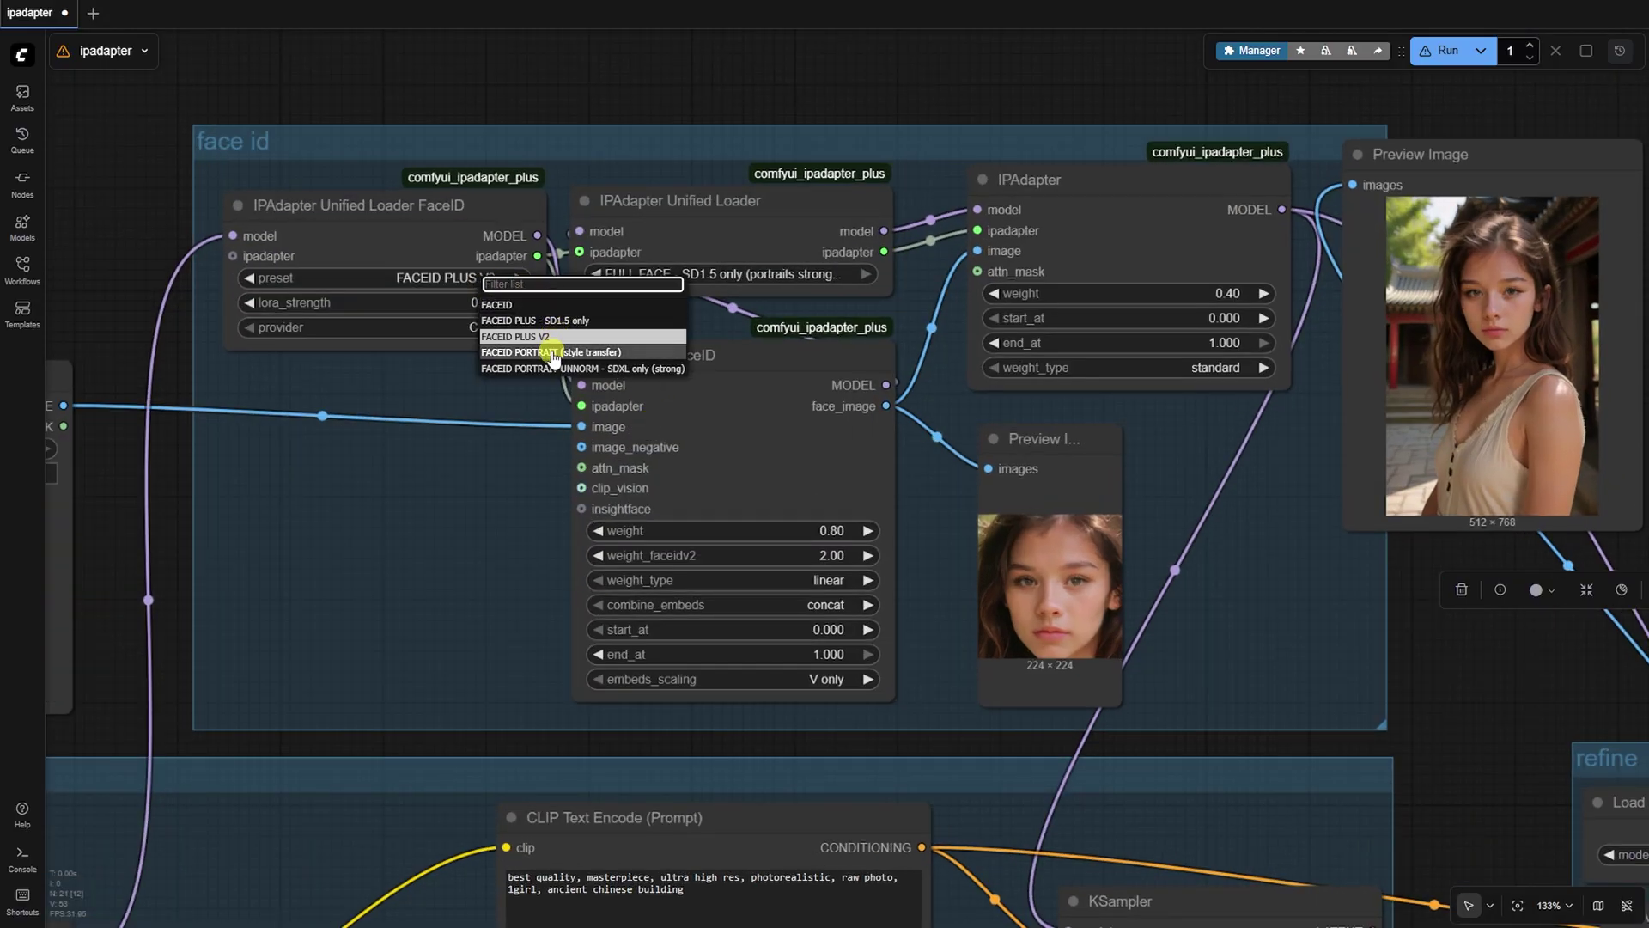
left_click(521, 305)
scroll(619, 378, "down", 3)
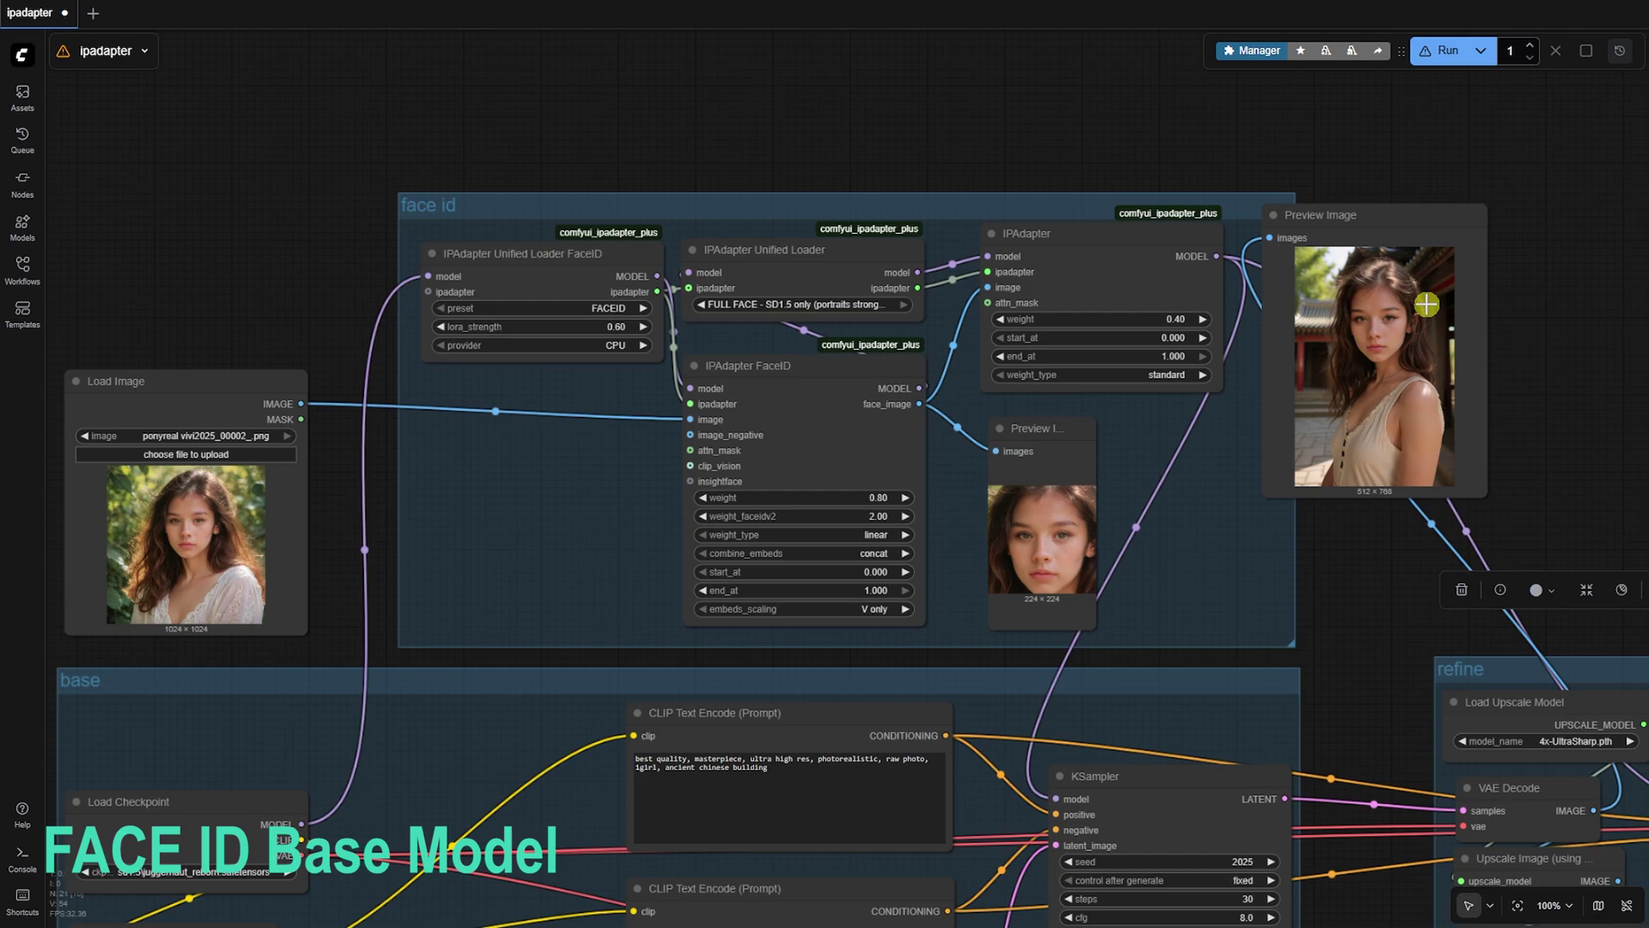
left_click_drag(1426, 304, 614, 494)
scroll(479, 277, "up", 1)
left_click_drag(478, 276, 860, 426)
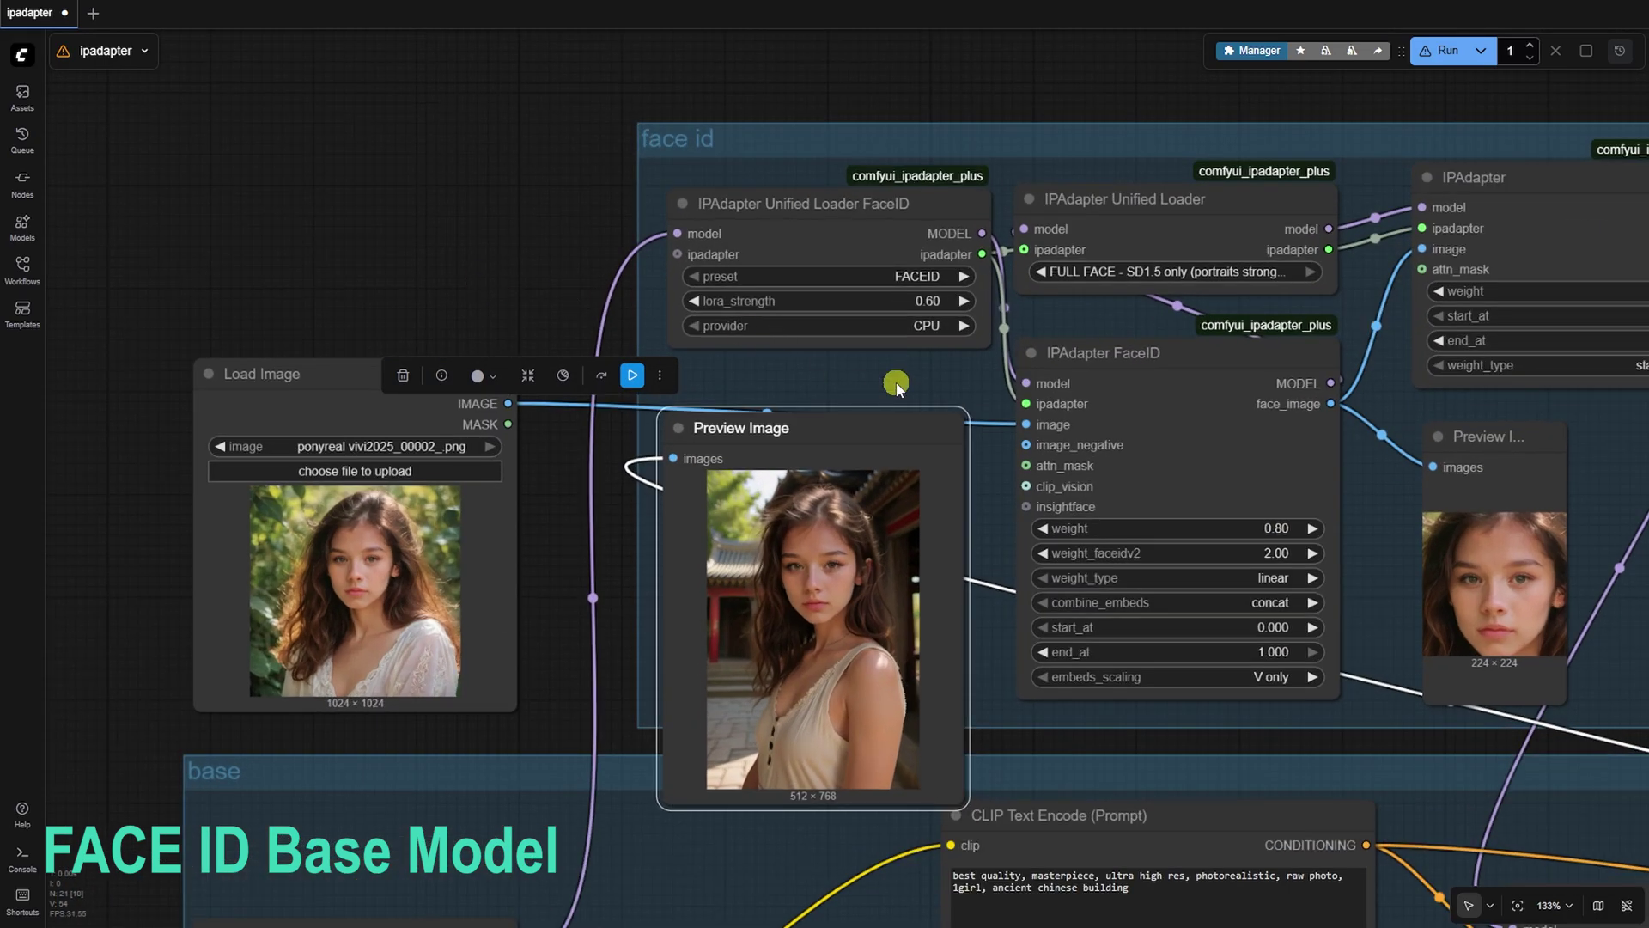
Generate with FACEID, then switch the preset to FACEID PLUS - SD1.5 only.
left_click(632, 376)
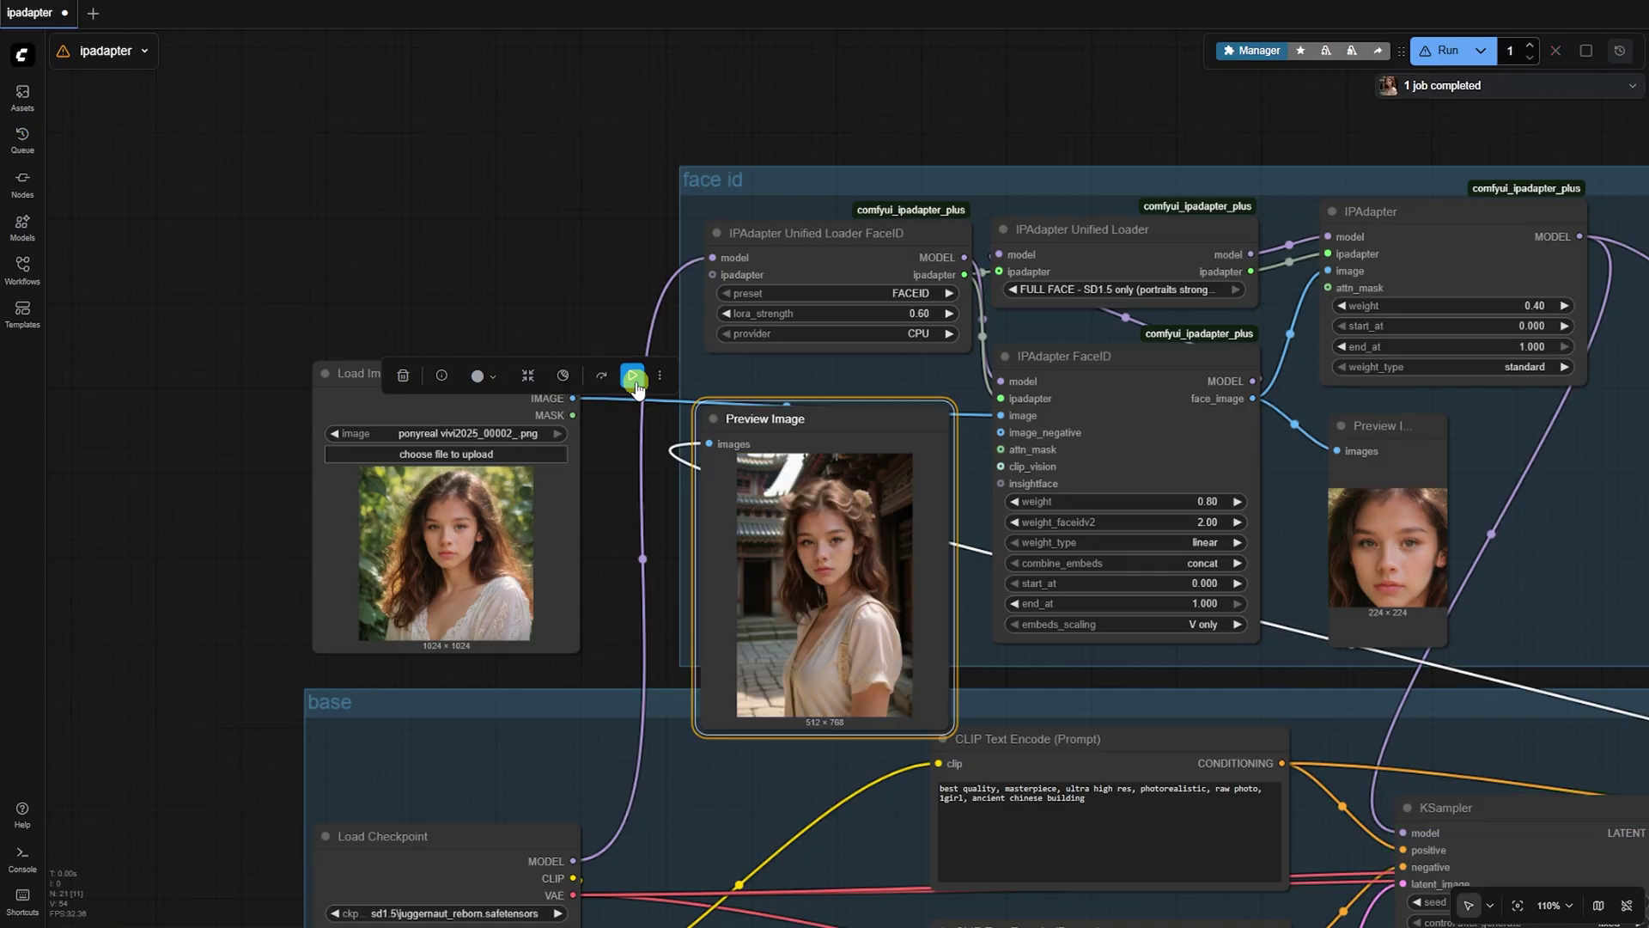
left_click(917, 293)
left_click(940, 332)
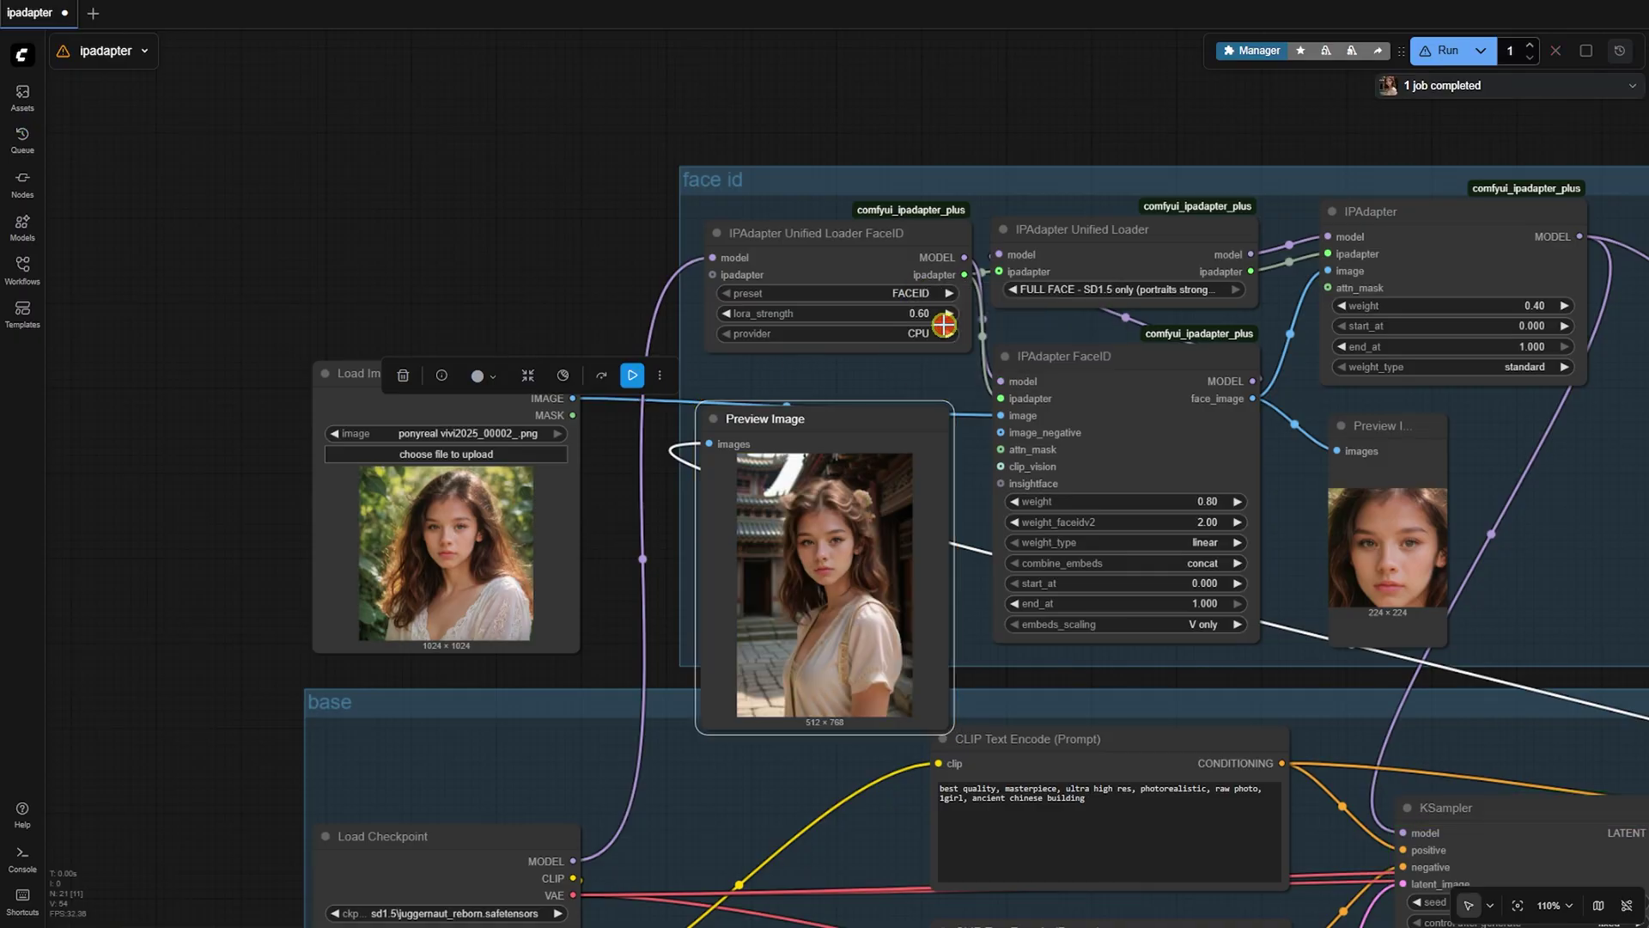
Dismiss the FACEID PLUS SD1.5 model-not-found error and regenerate with FACEID PLUS V2.
left_click(633, 380)
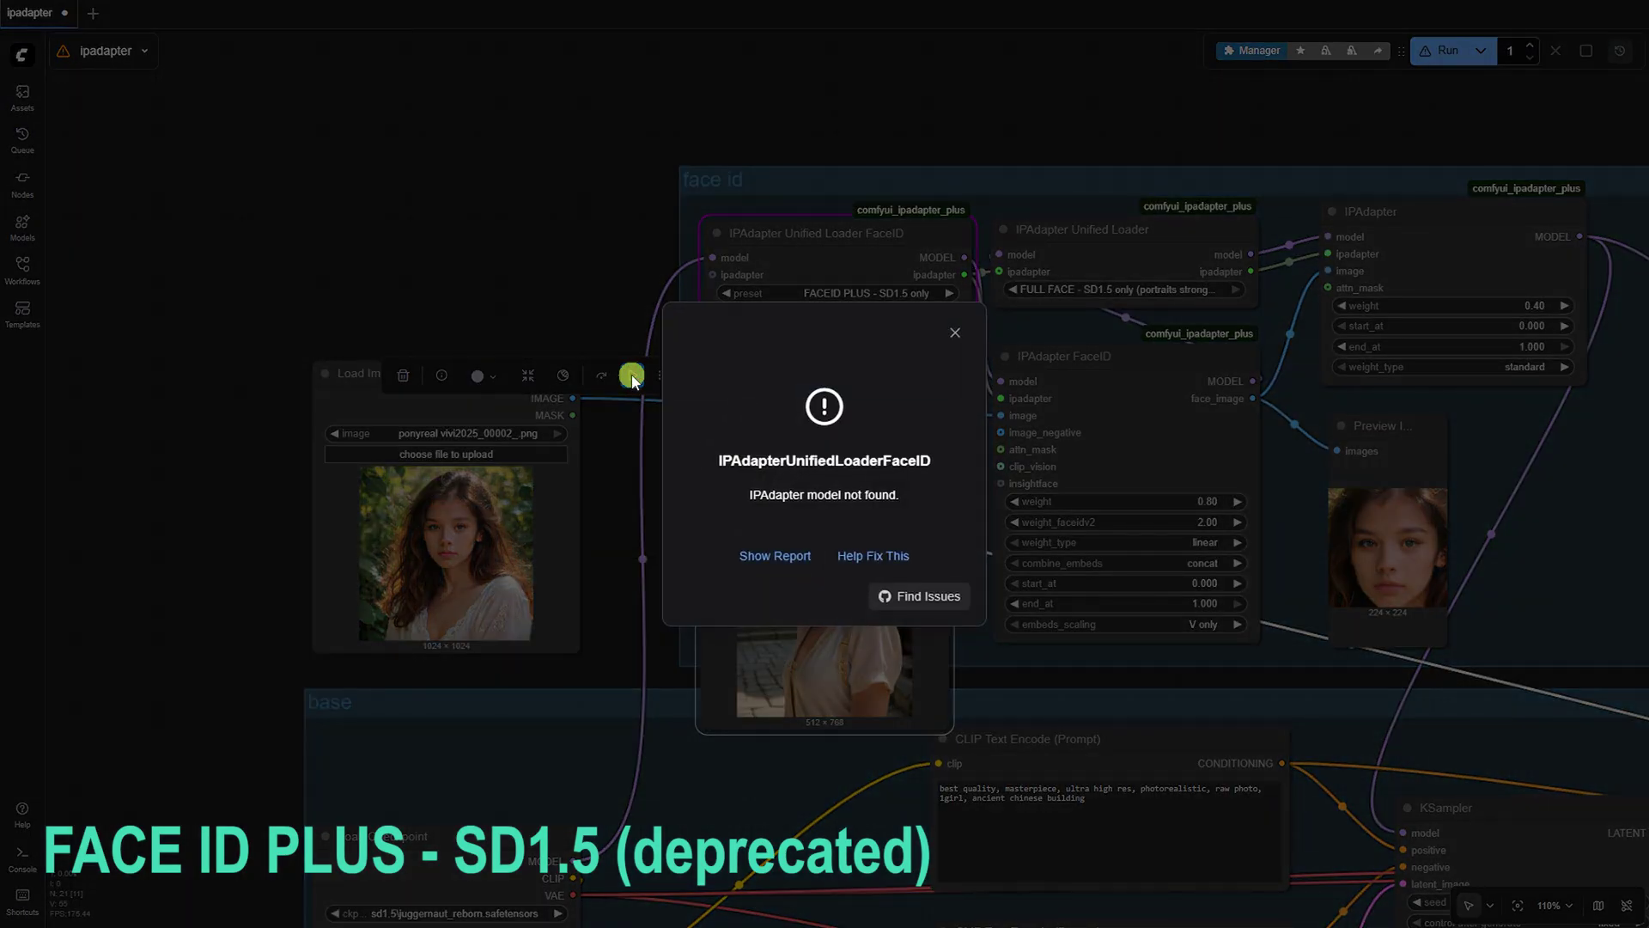
left_click(955, 334)
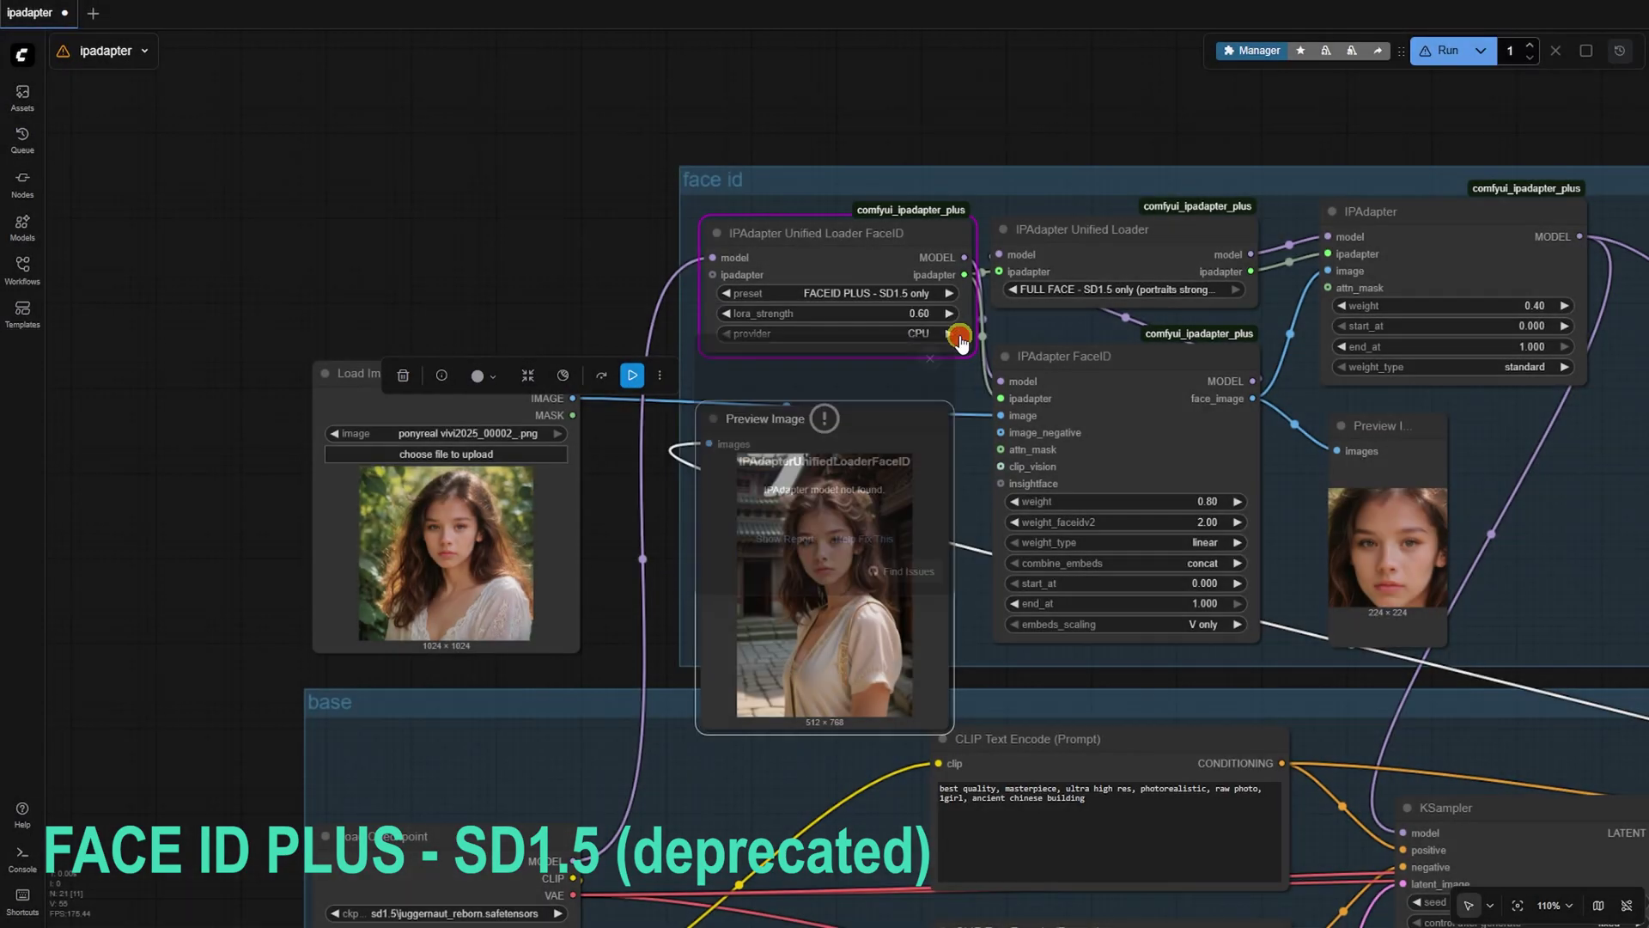
scroll(951, 377, "up", 2)
left_click(915, 280)
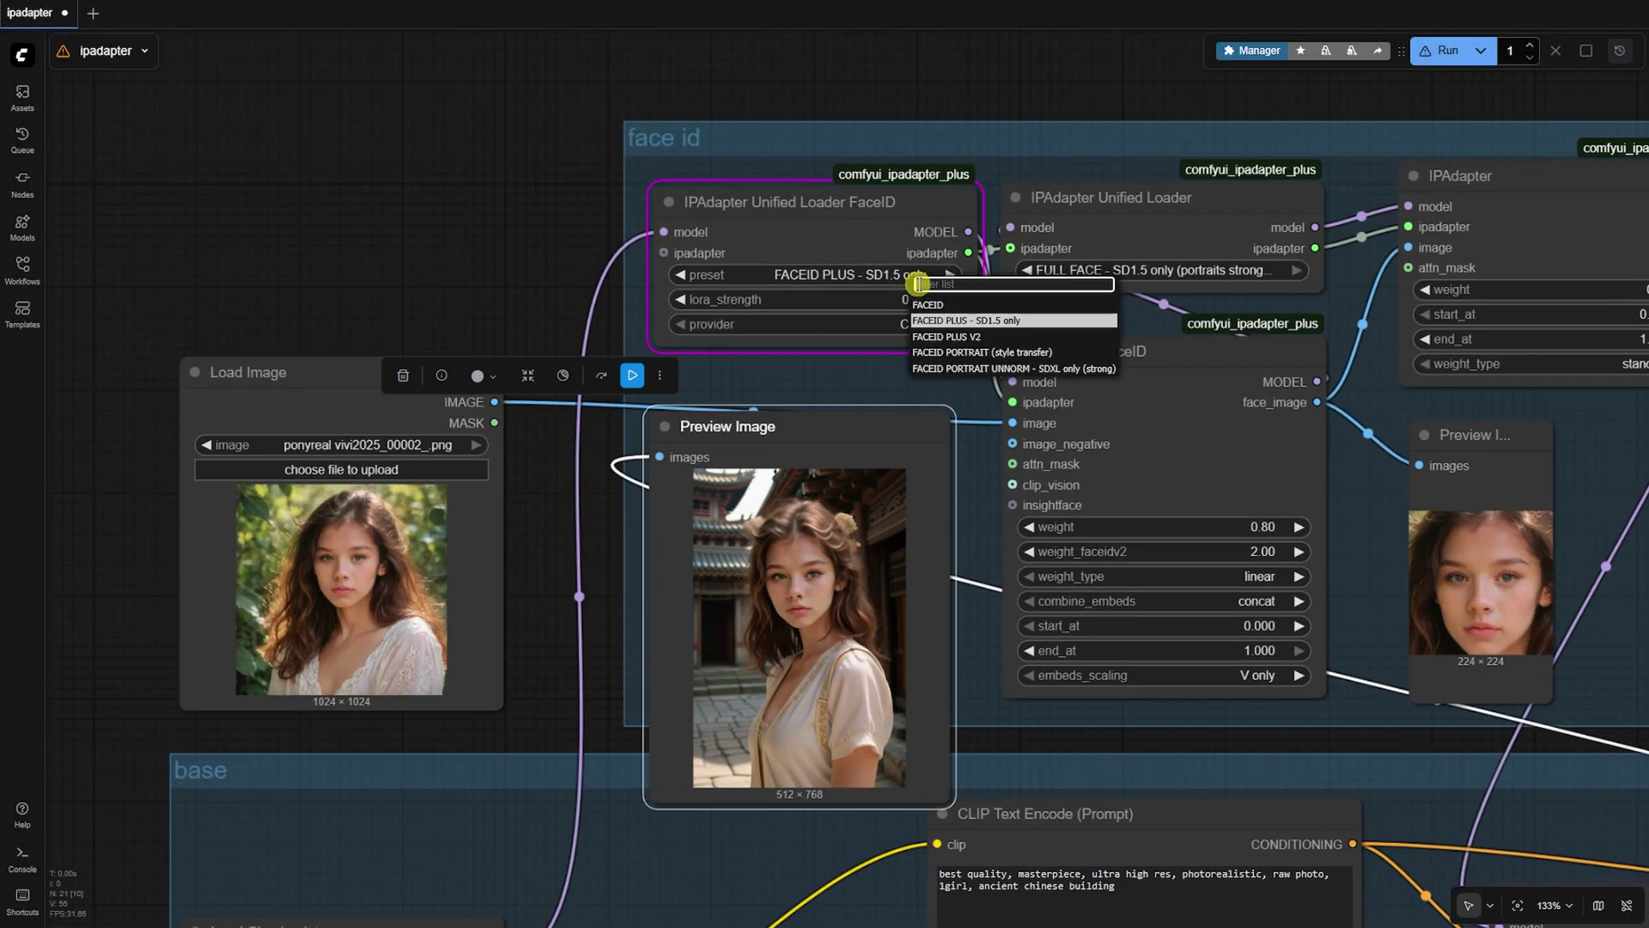
left_click(961, 330)
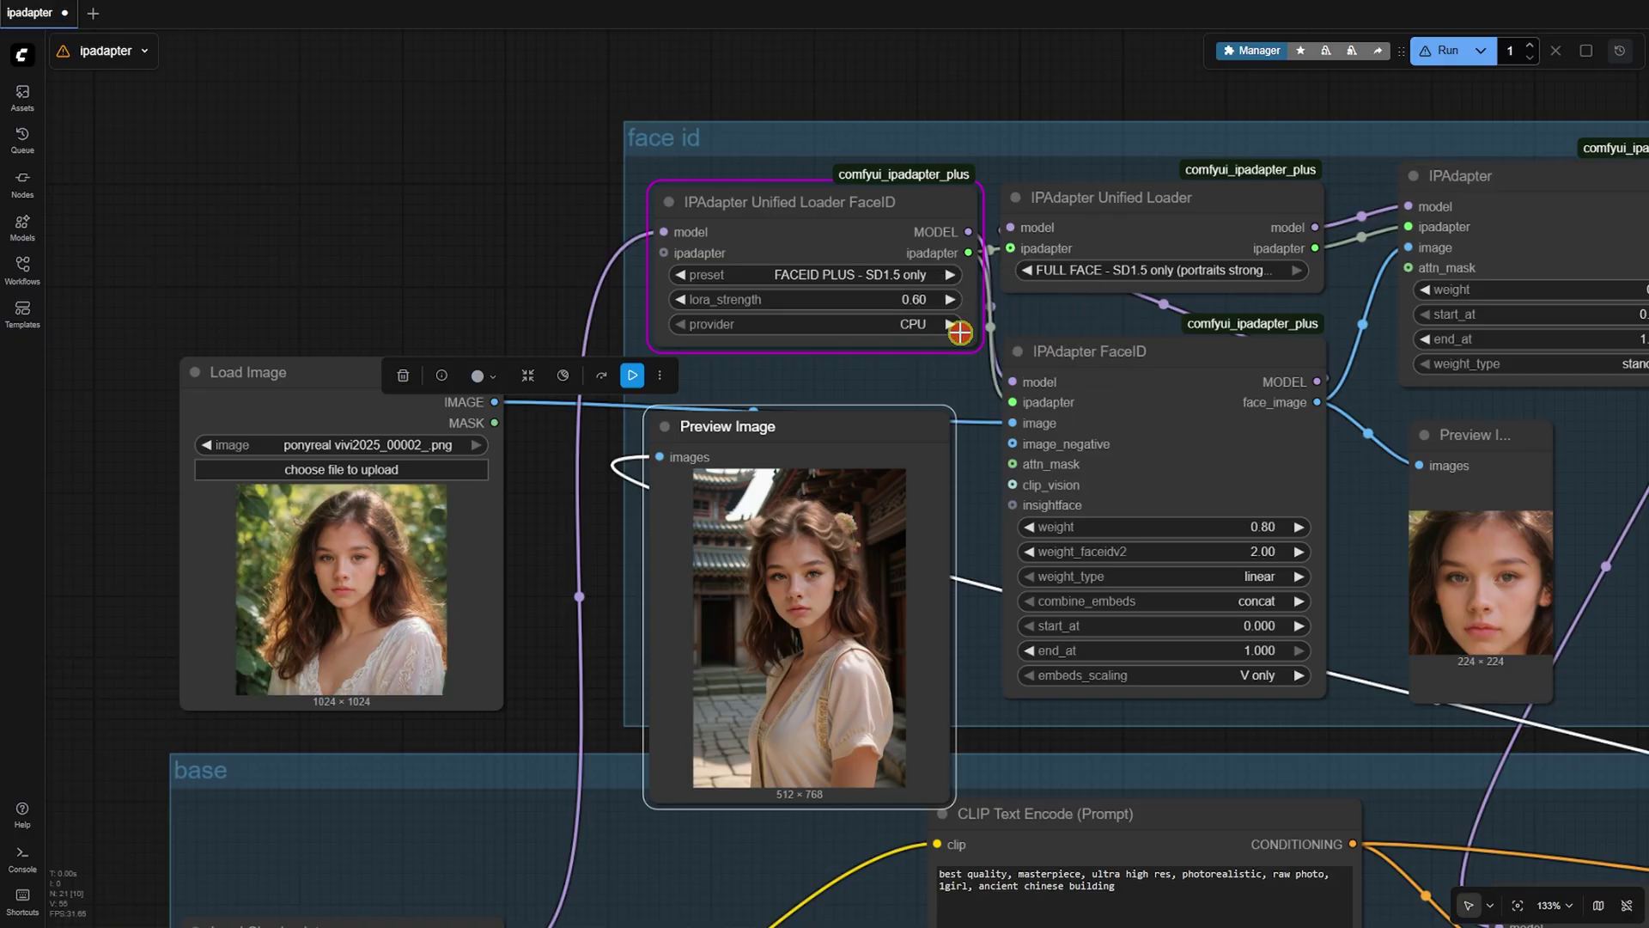
left_click(632, 374)
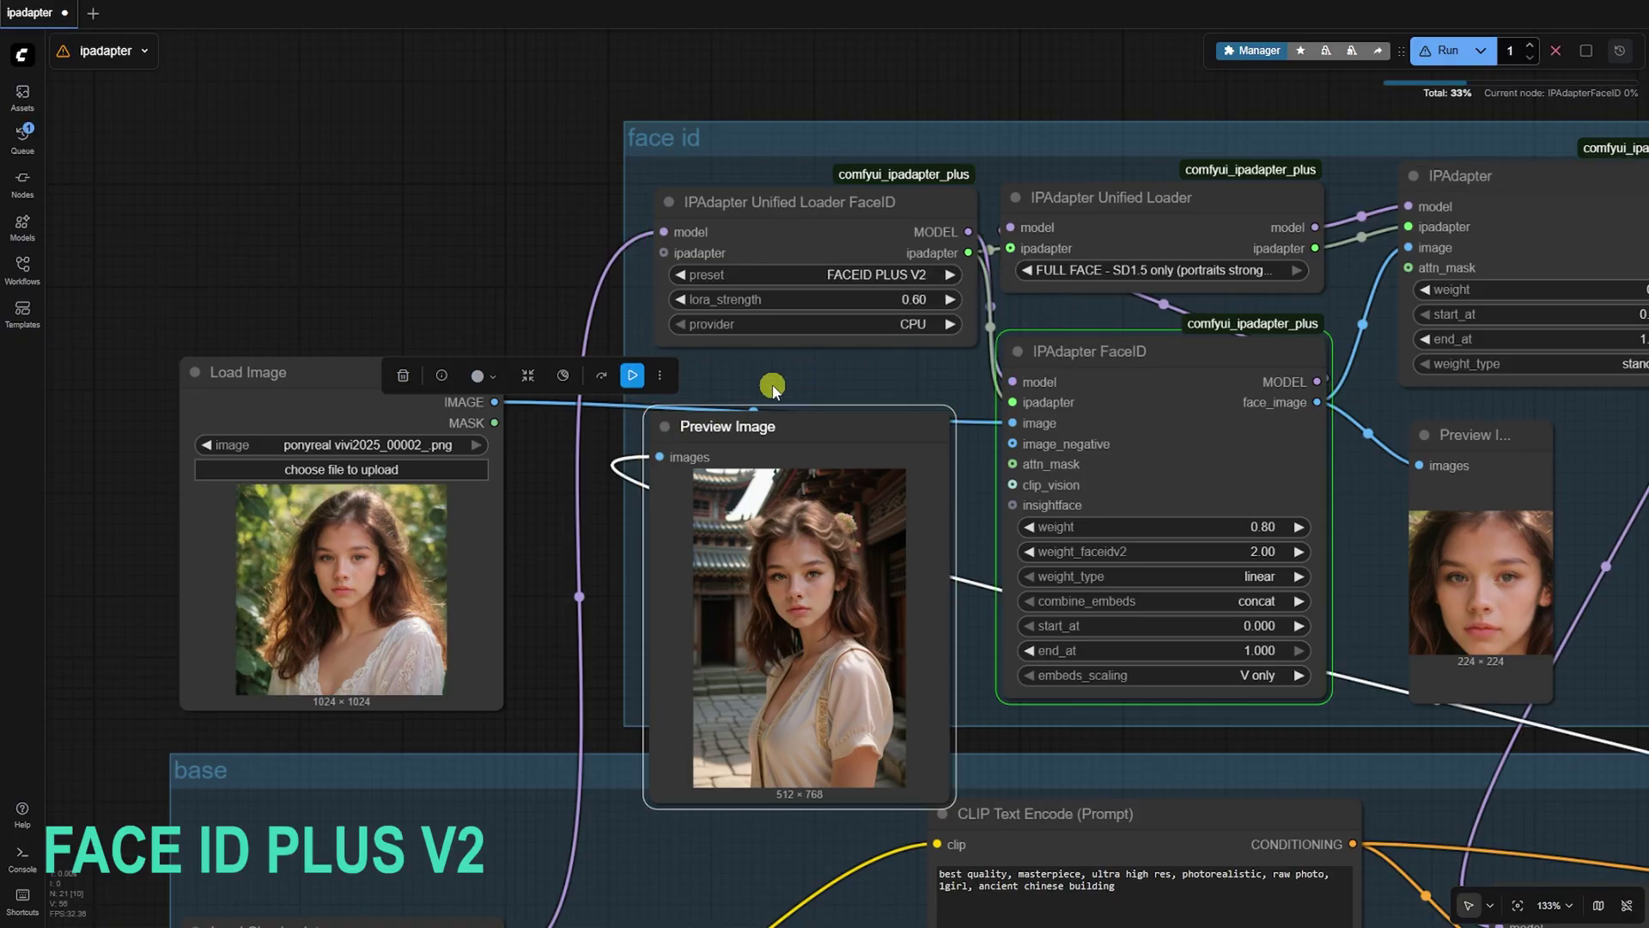
scroll(772, 387, "down", 1)
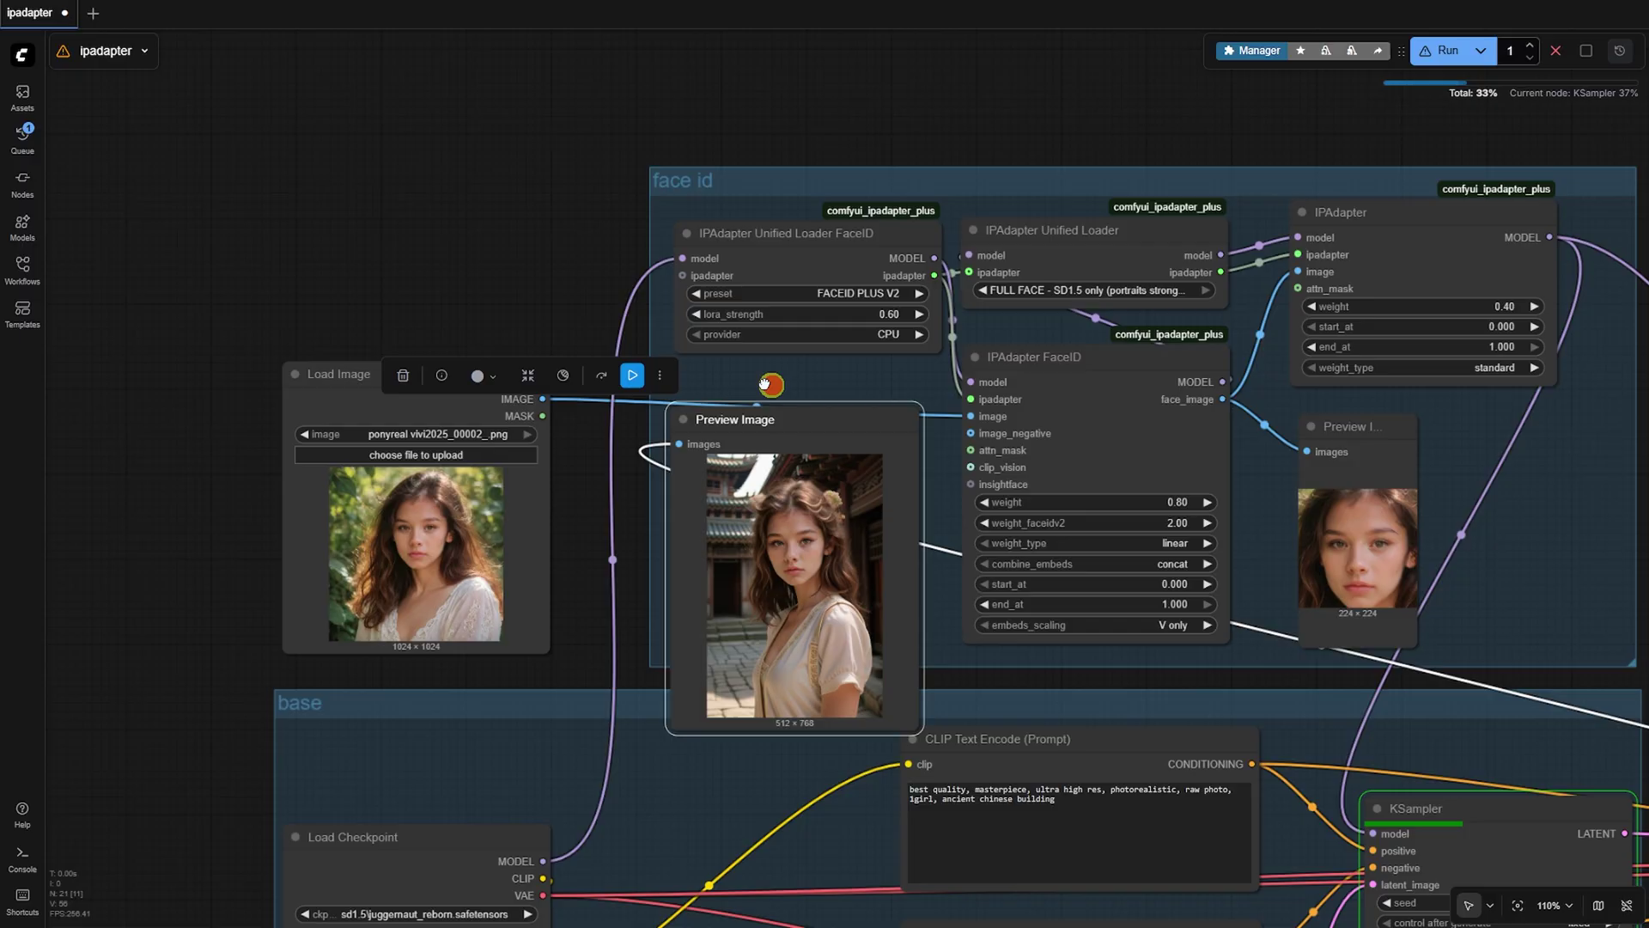
scroll(770, 384, "down", 1)
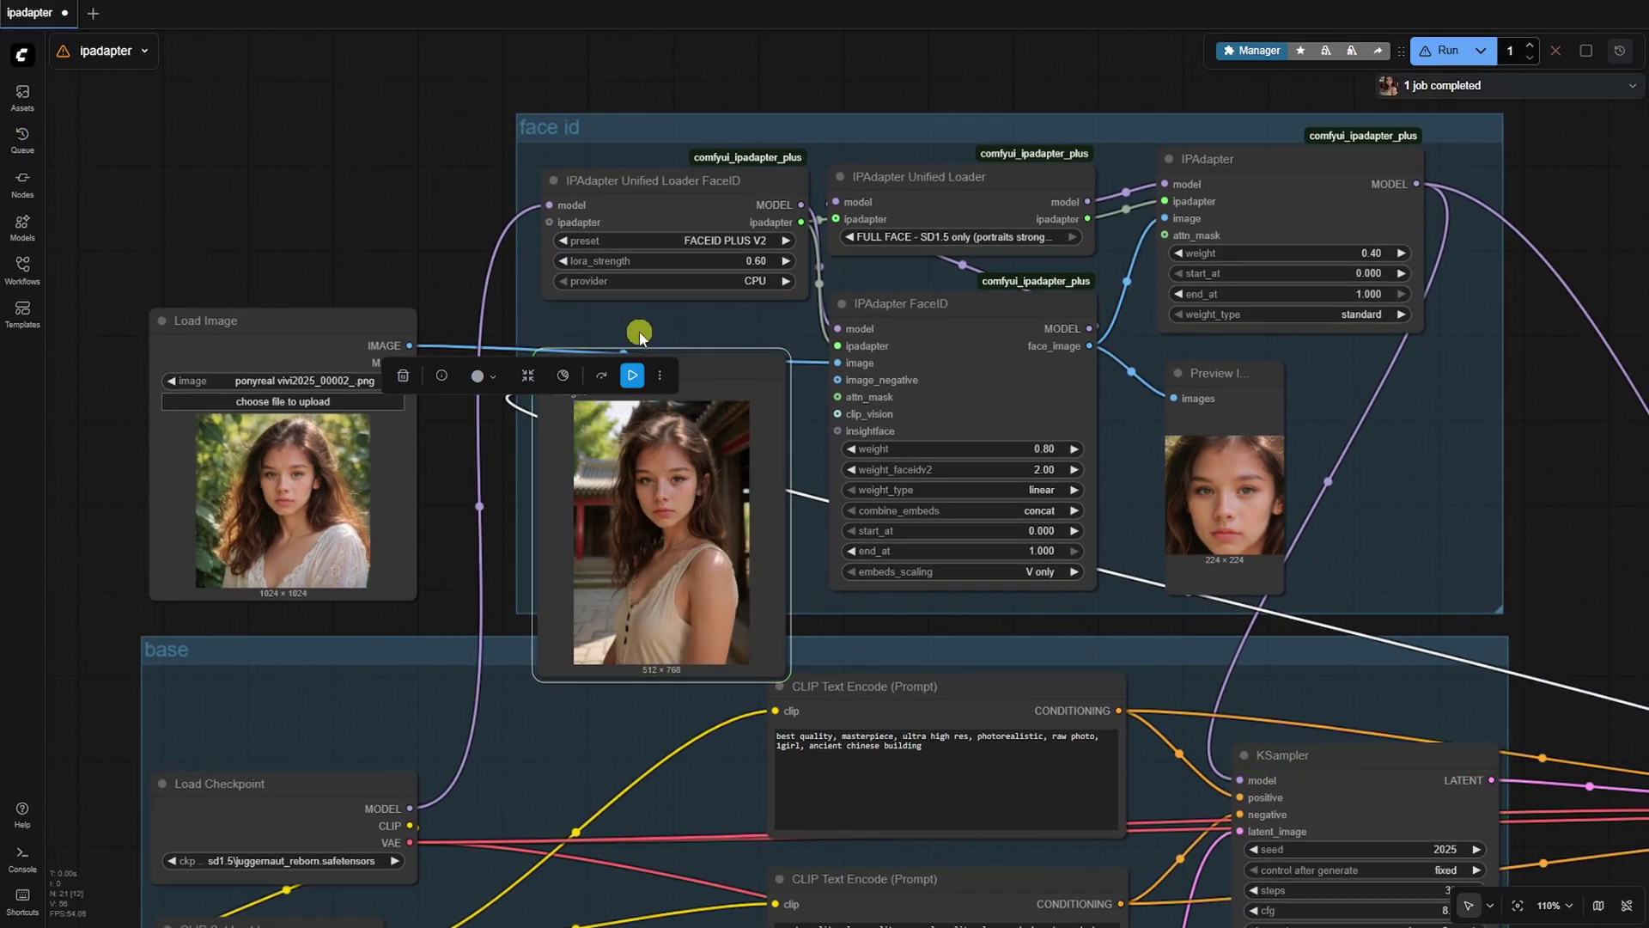
Generate a portrait with the FACEID PORTRAIT preset.
left_click(751, 240)
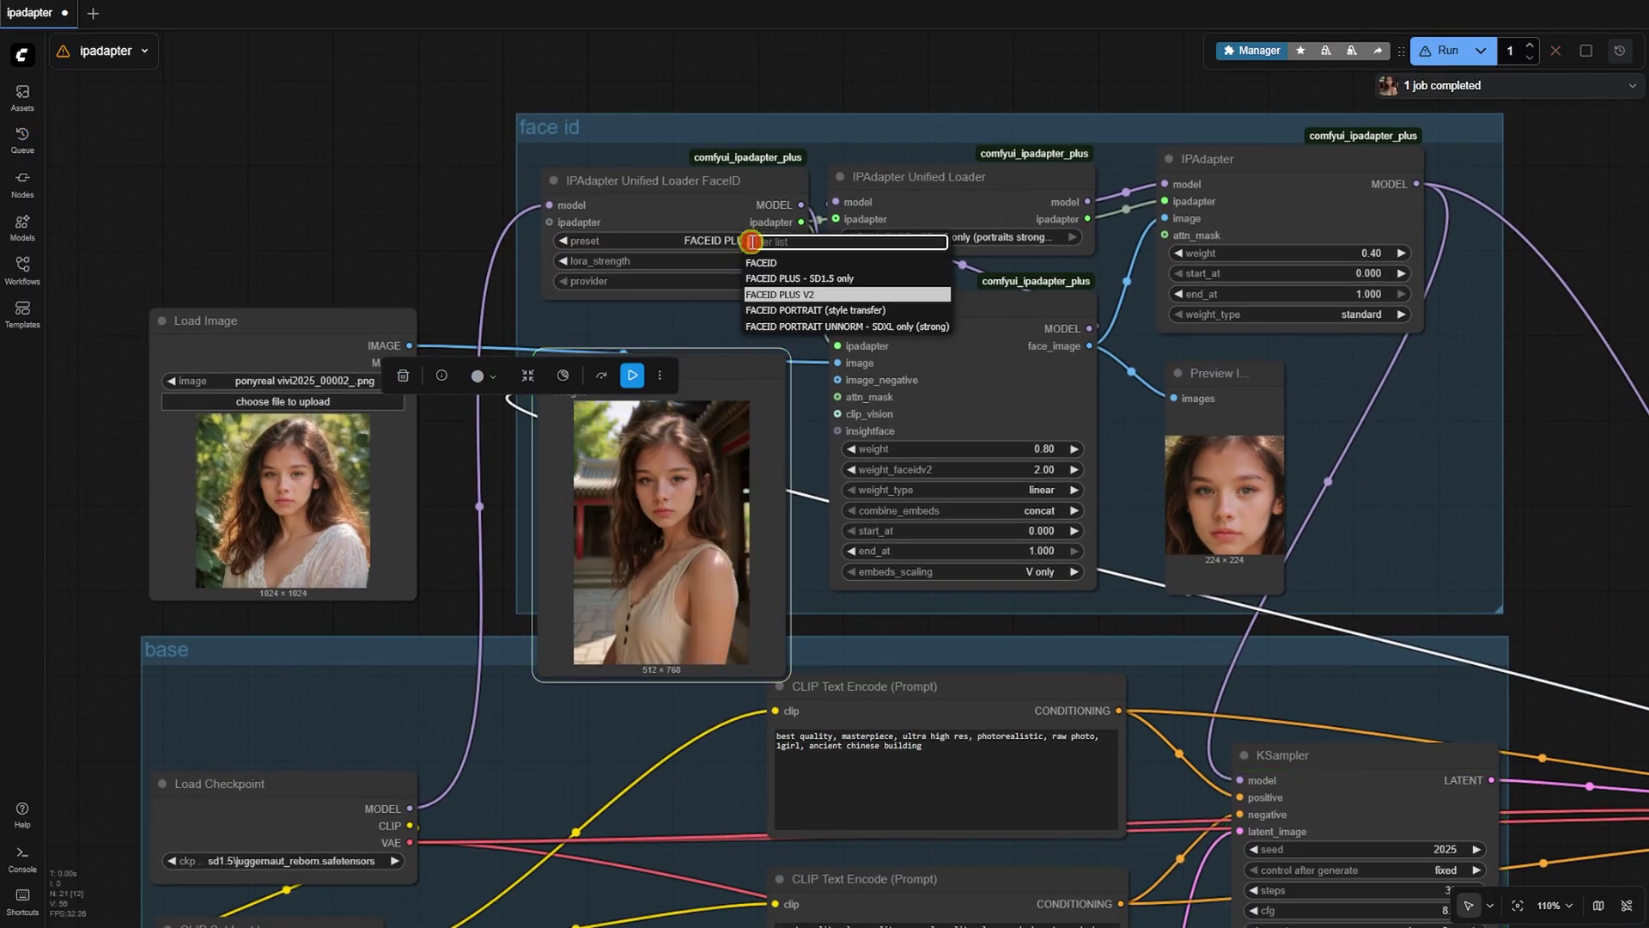
left_click(801, 307)
key("ctrl+Return")
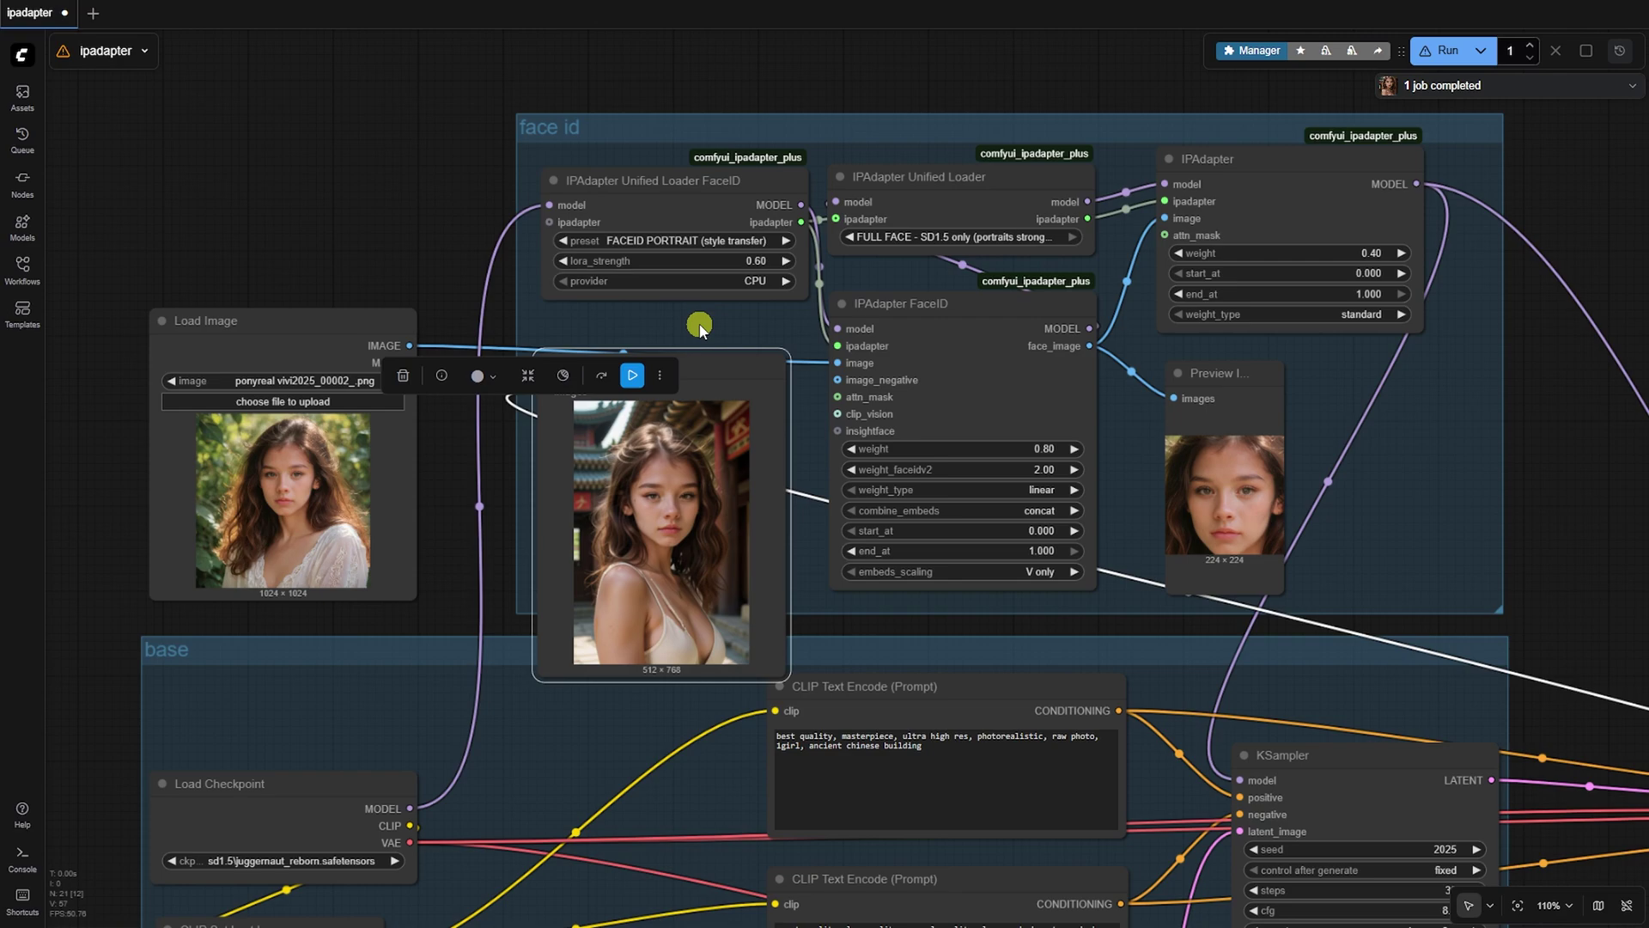
Try the FACEID PORTRAIT UNNORM preset and dismiss its SD1.5 incompatibility error.
left_click(749, 238)
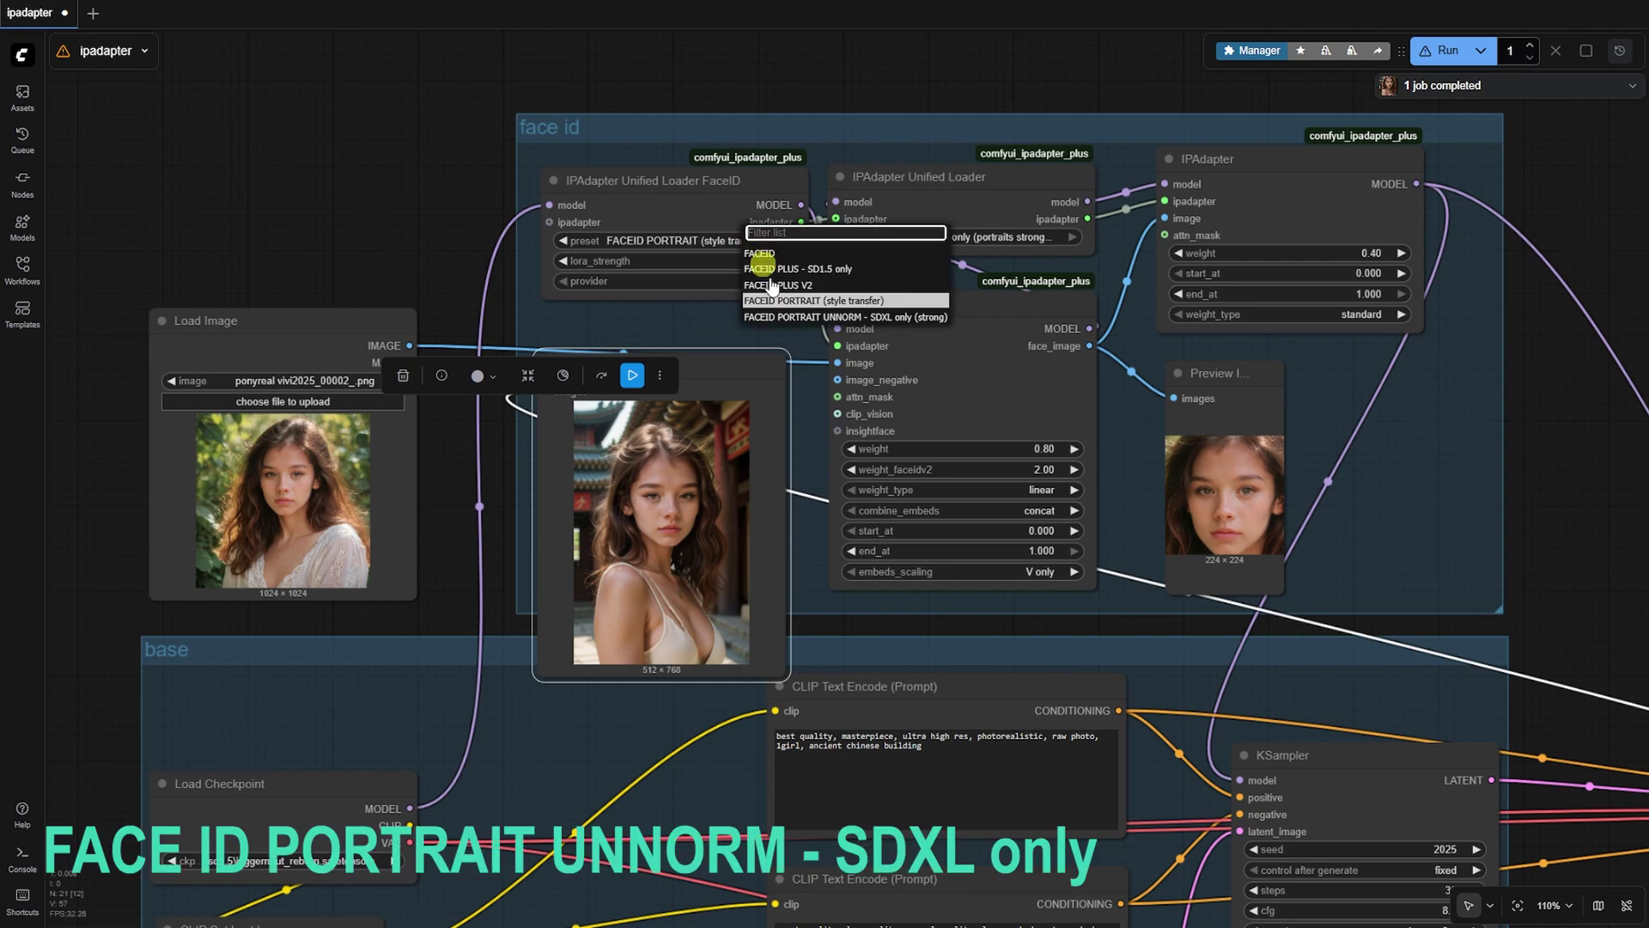
left_click(773, 316)
left_click(628, 378)
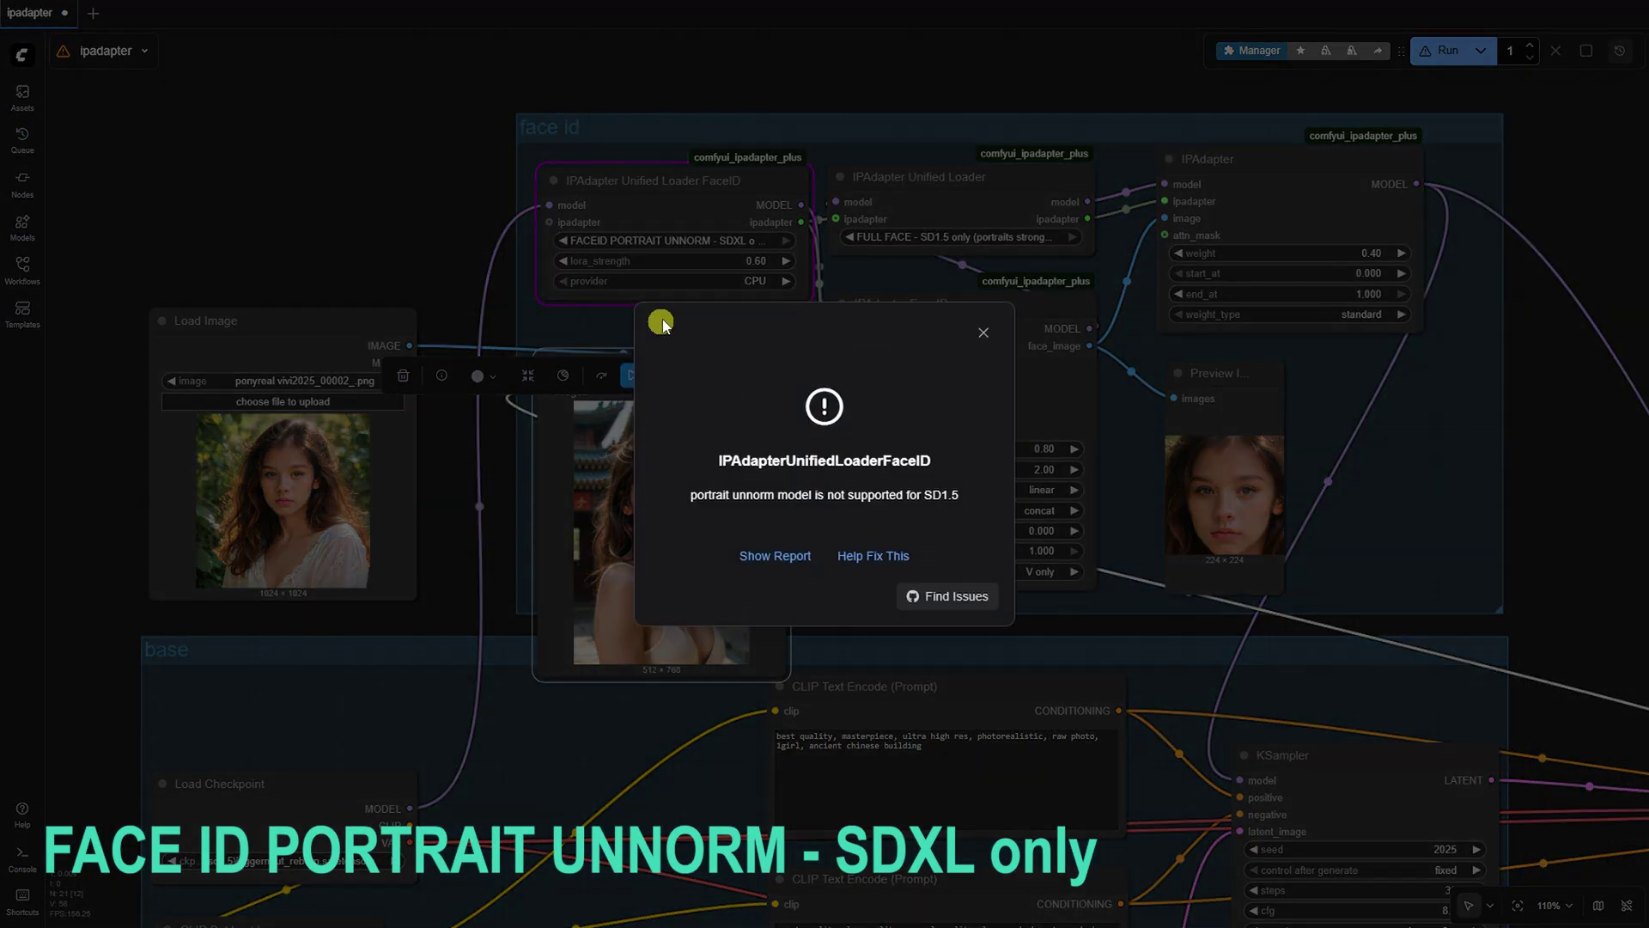
left_click(983, 335)
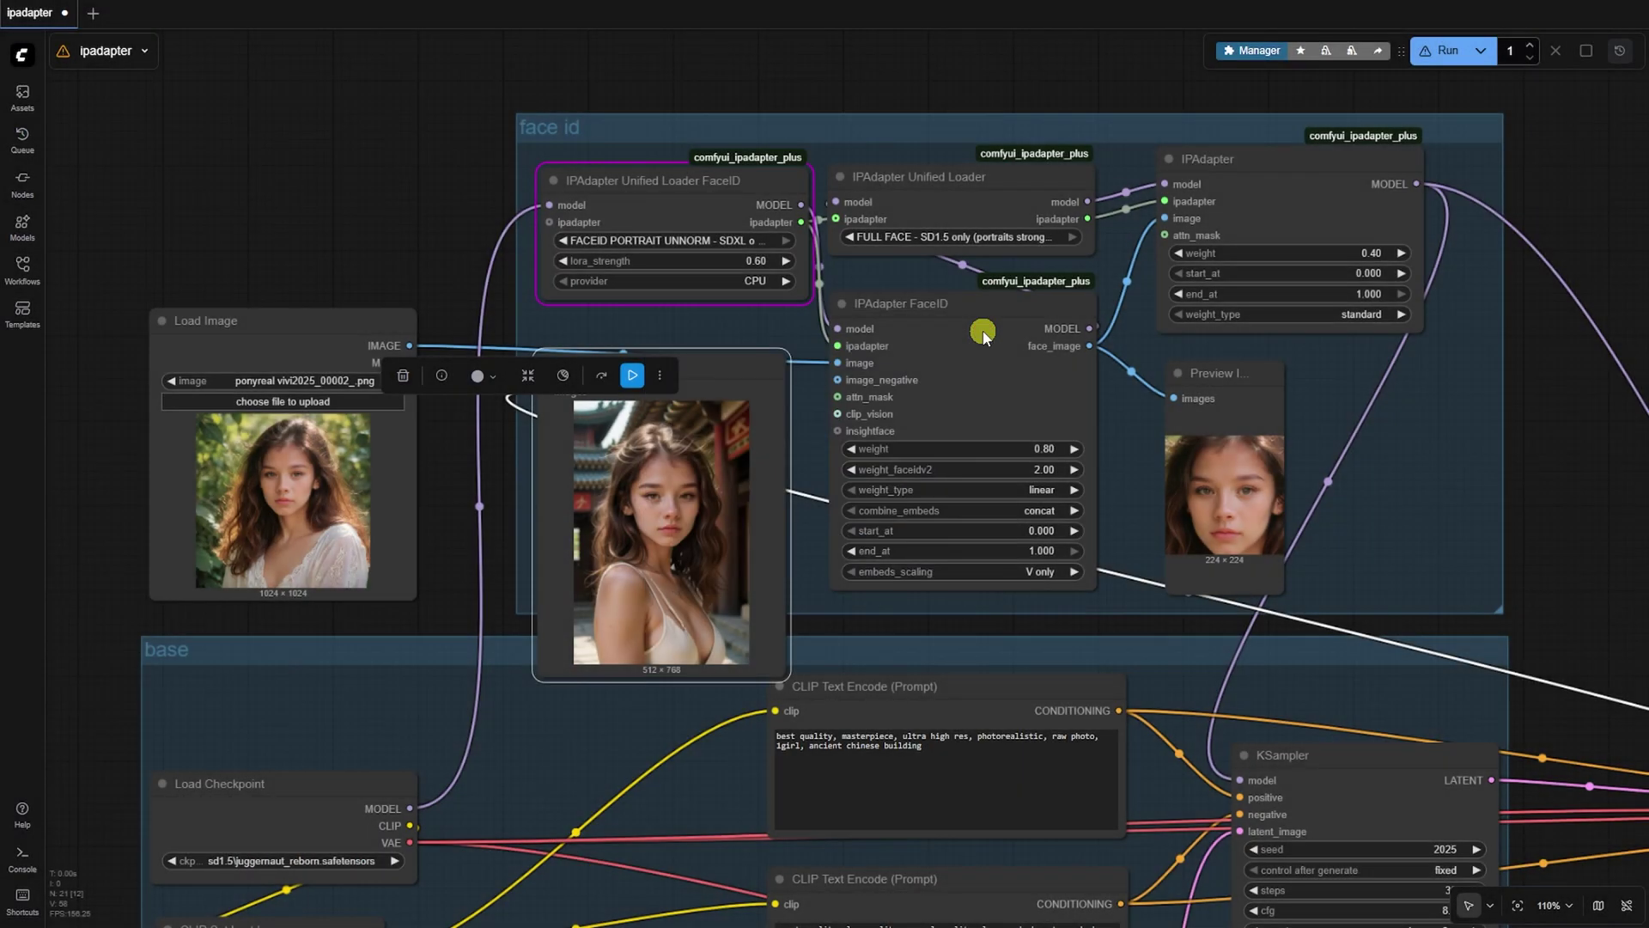
Set the FaceID loader preset back to FACEID PLUS V2.
left_click(724, 242)
left_click(754, 298)
left_click_drag(752, 335, 669, 335)
Generate portraits with the Unified Loader presets LIGHT, STANDARD and VIT-G.
left_click(897, 241)
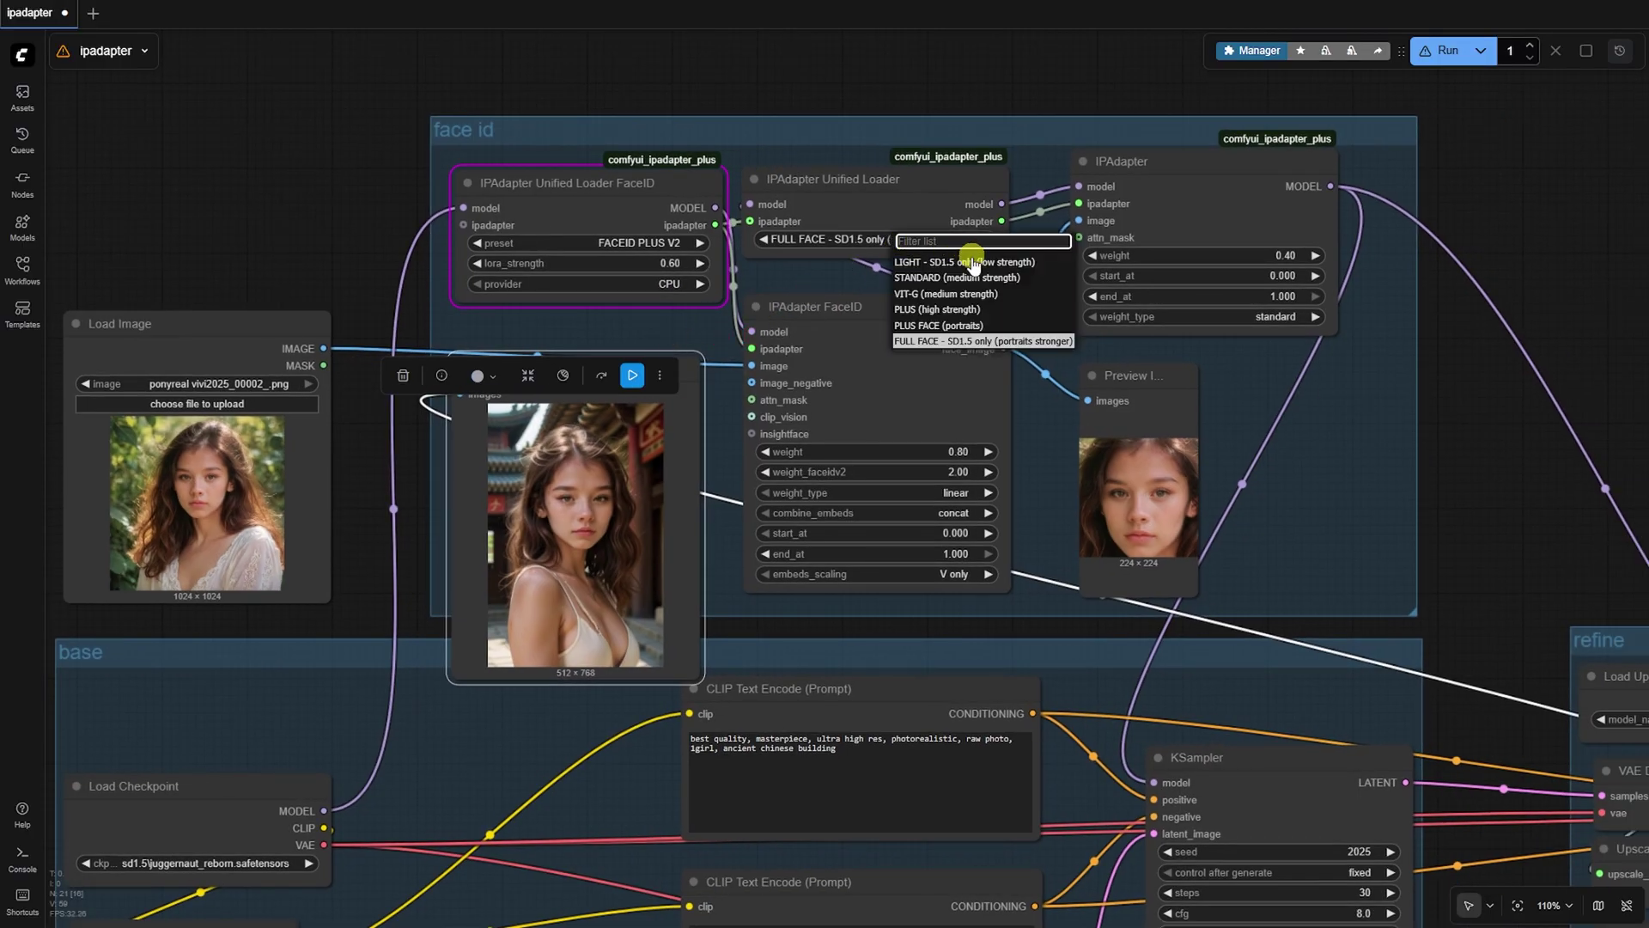
left_click(930, 260)
left_click(631, 377)
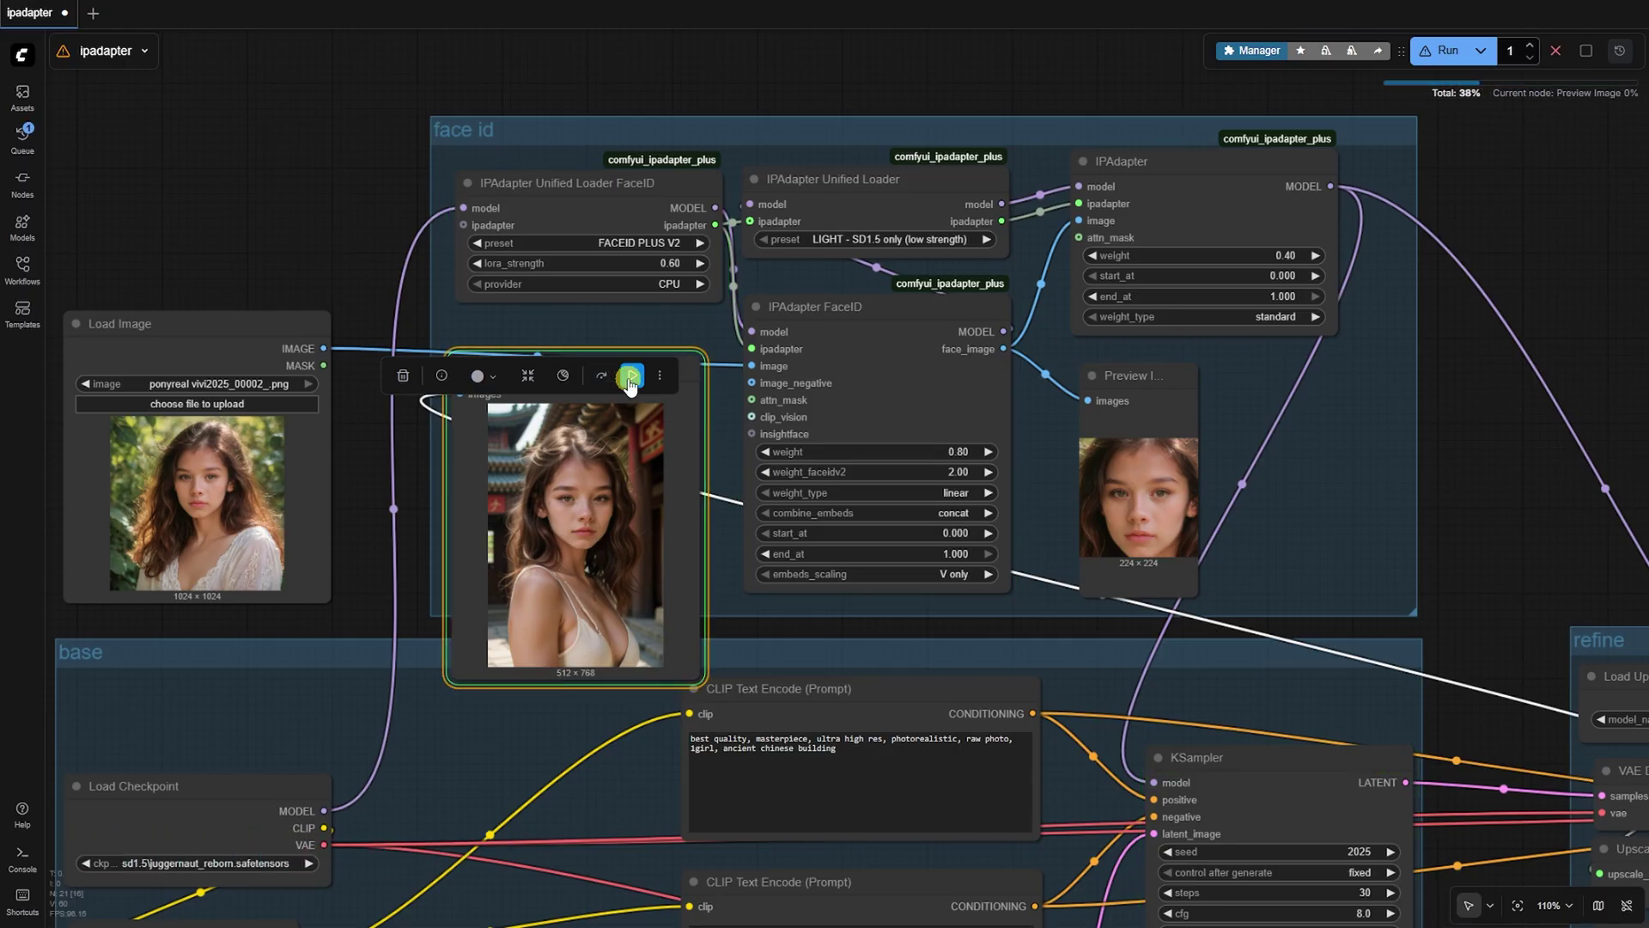
left_click(876, 241)
left_click(895, 275)
scroll(835, 303, "up", 3)
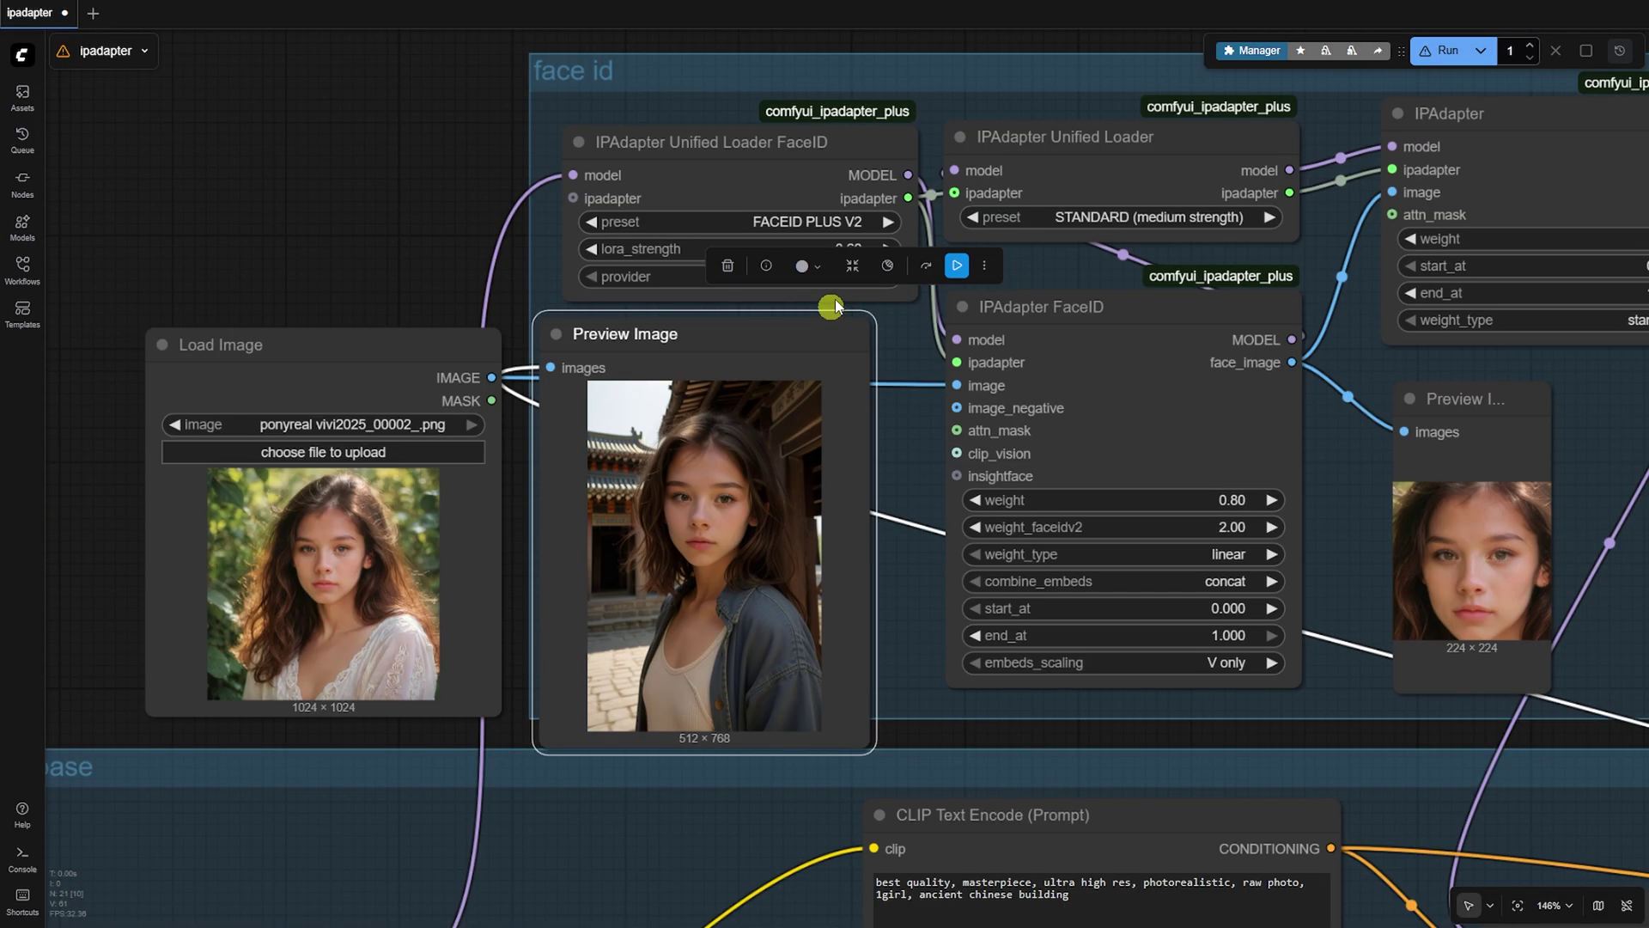
left_click(954, 268)
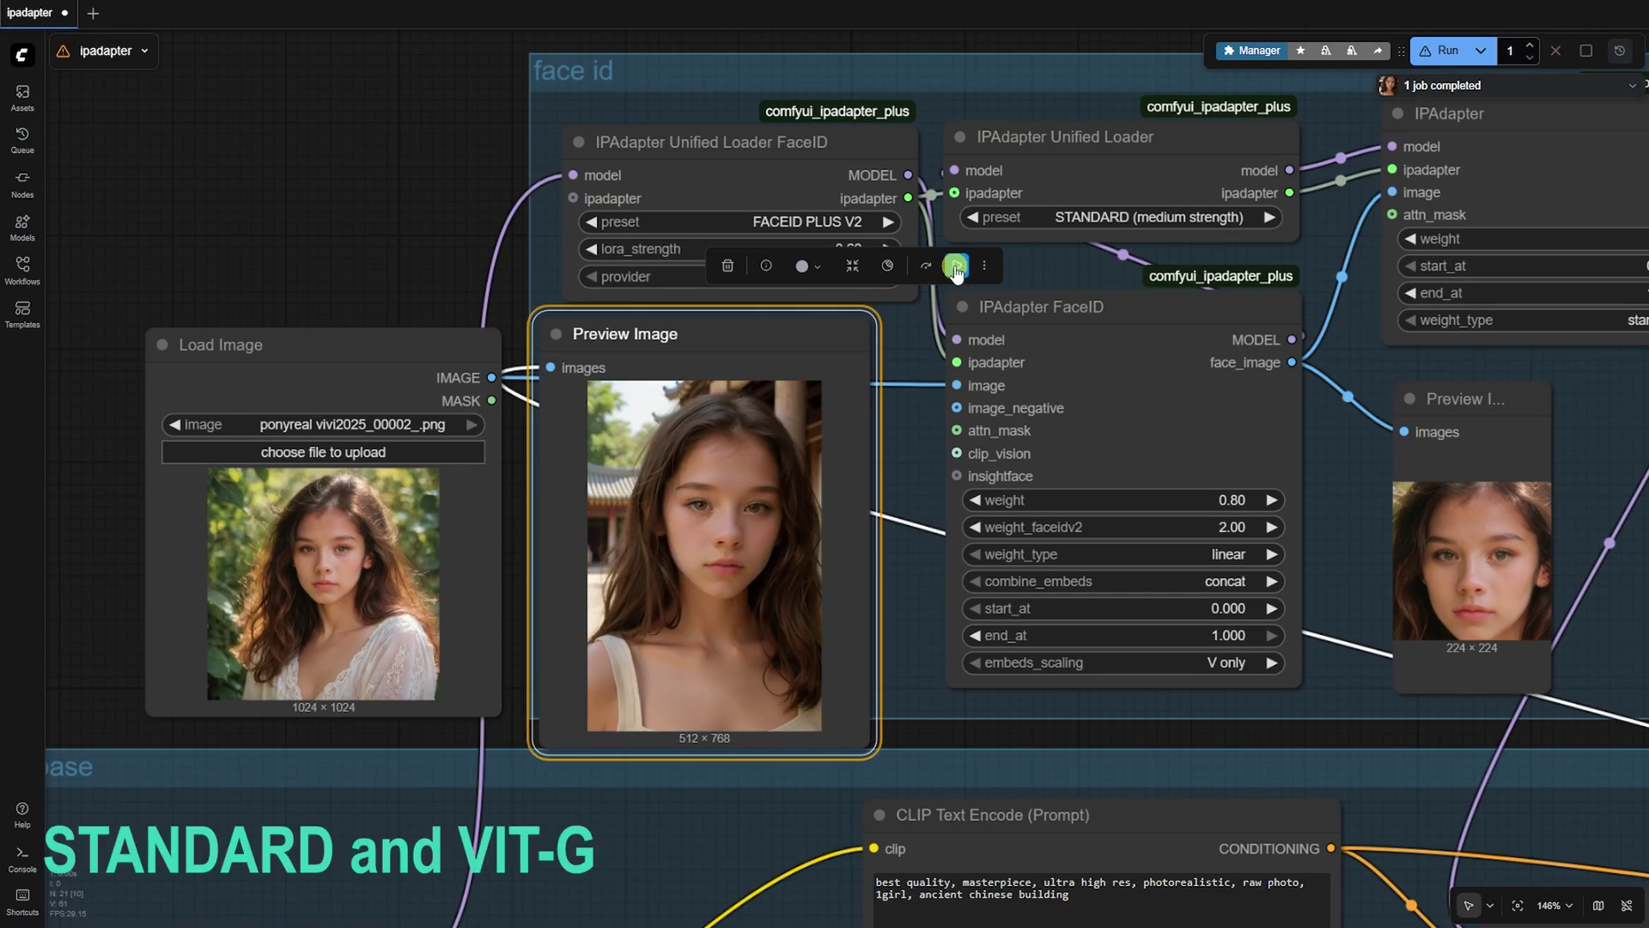
left_click(1155, 219)
left_click(1071, 279)
left_click(956, 266)
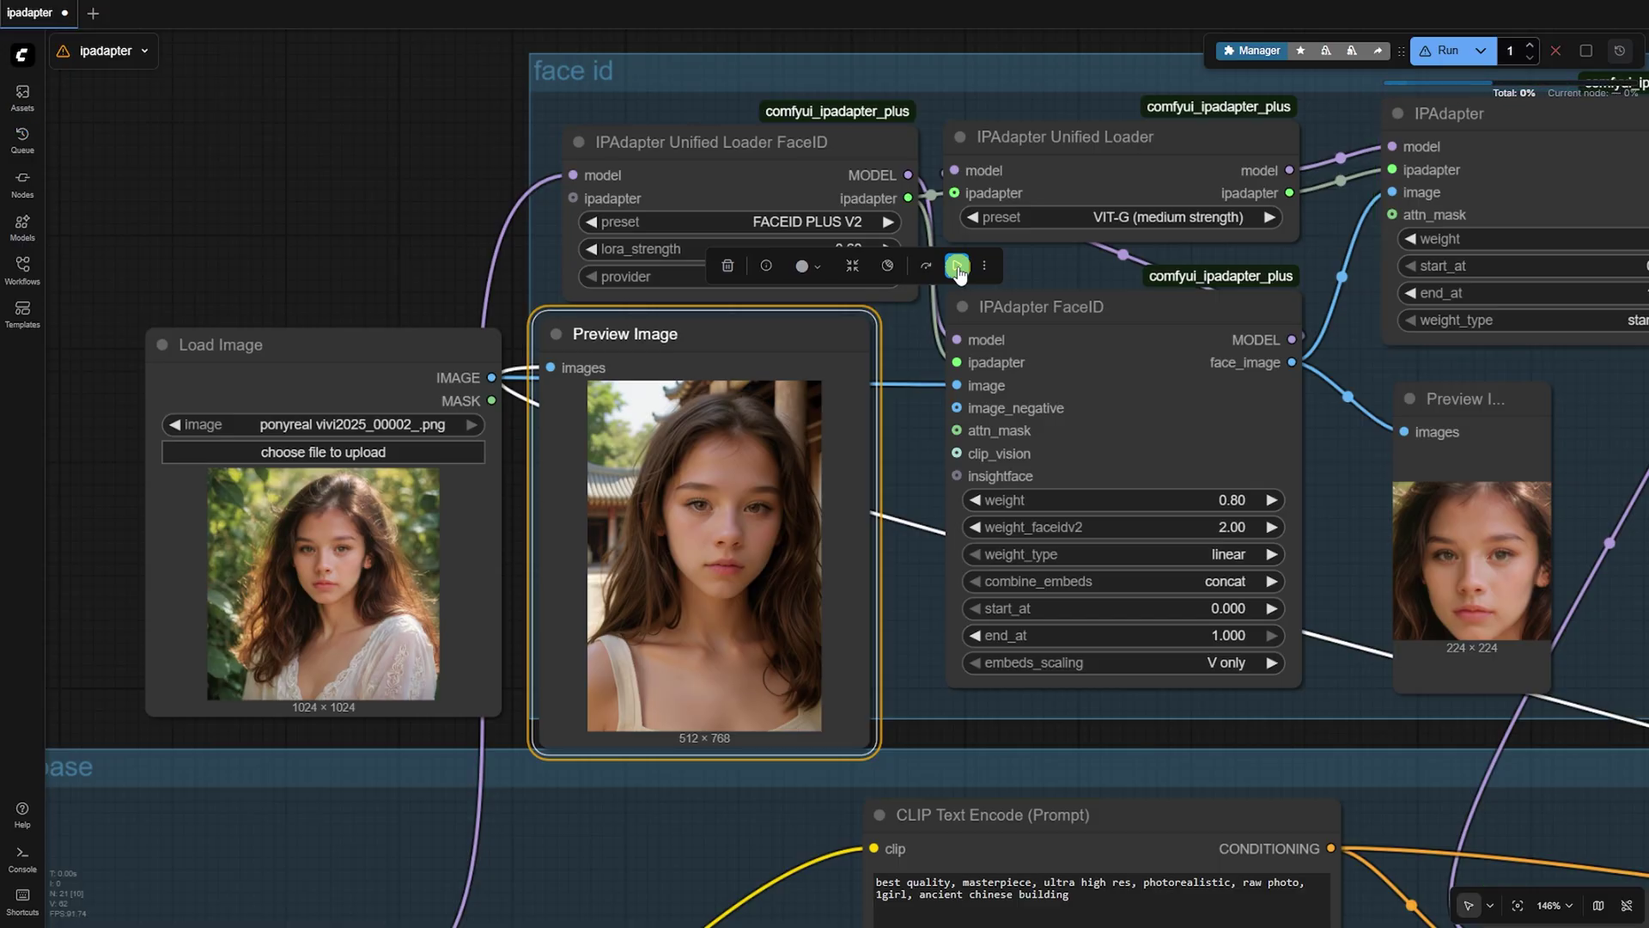
Generate portraits with the PLUS, PLUS FACE and FULL FACE presets, then select the preview.
left_click(1121, 218)
left_click(1134, 284)
left_click(957, 266)
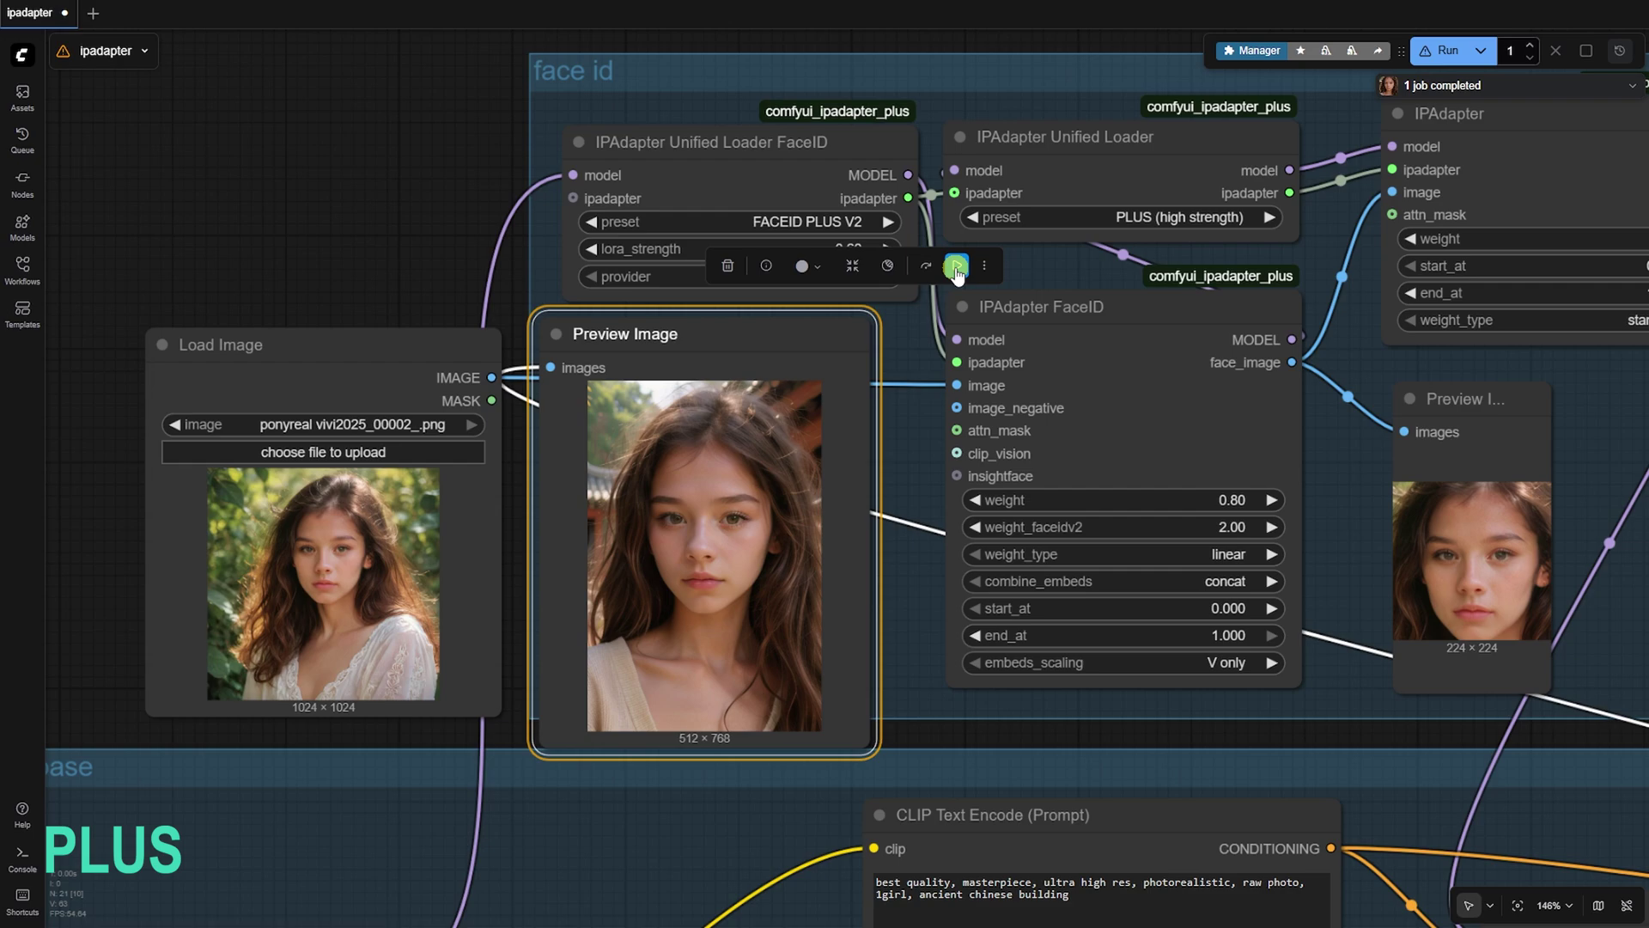
left_click(1147, 219)
left_click(1134, 302)
left_click(954, 266)
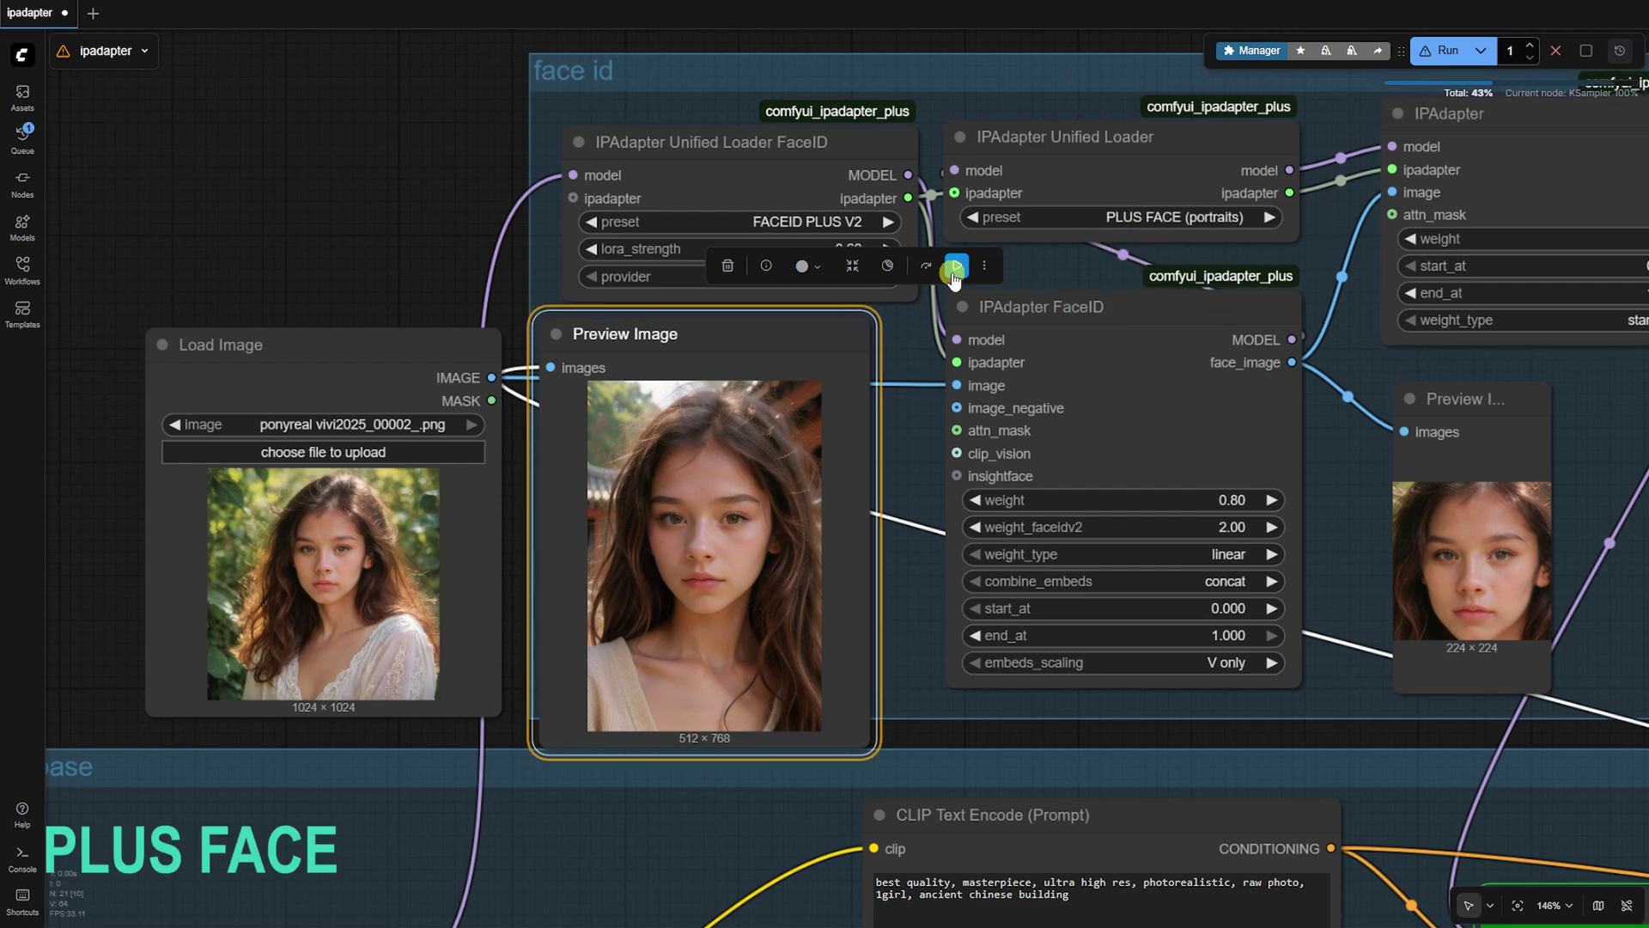
left_click(1133, 216)
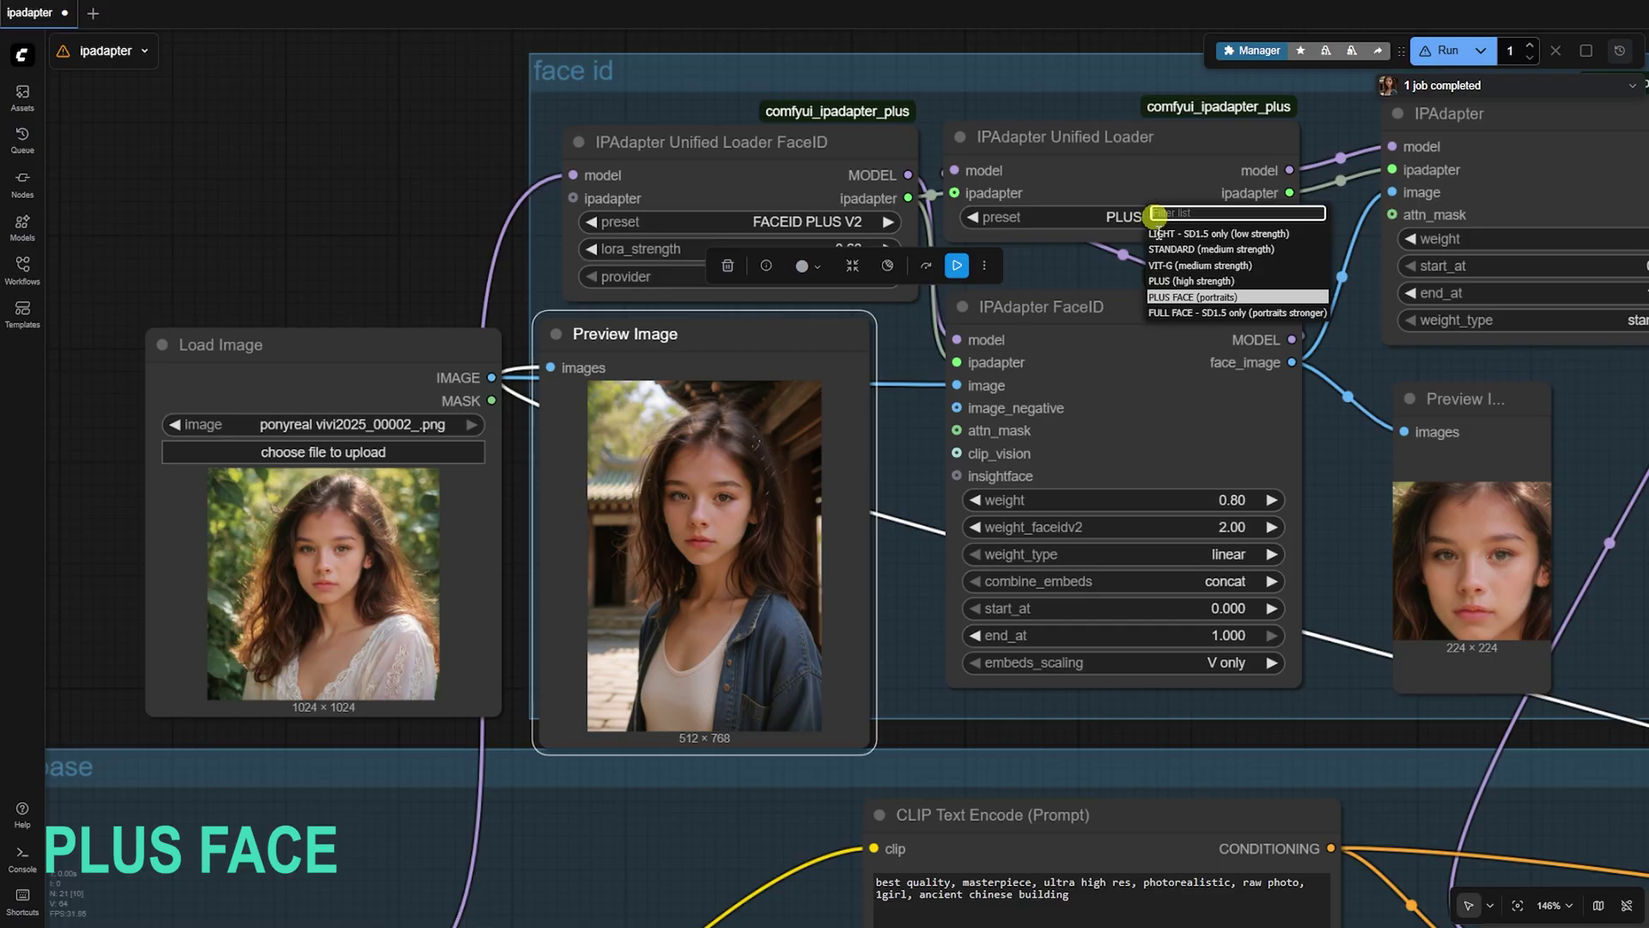
left_click(1148, 308)
left_click(956, 266)
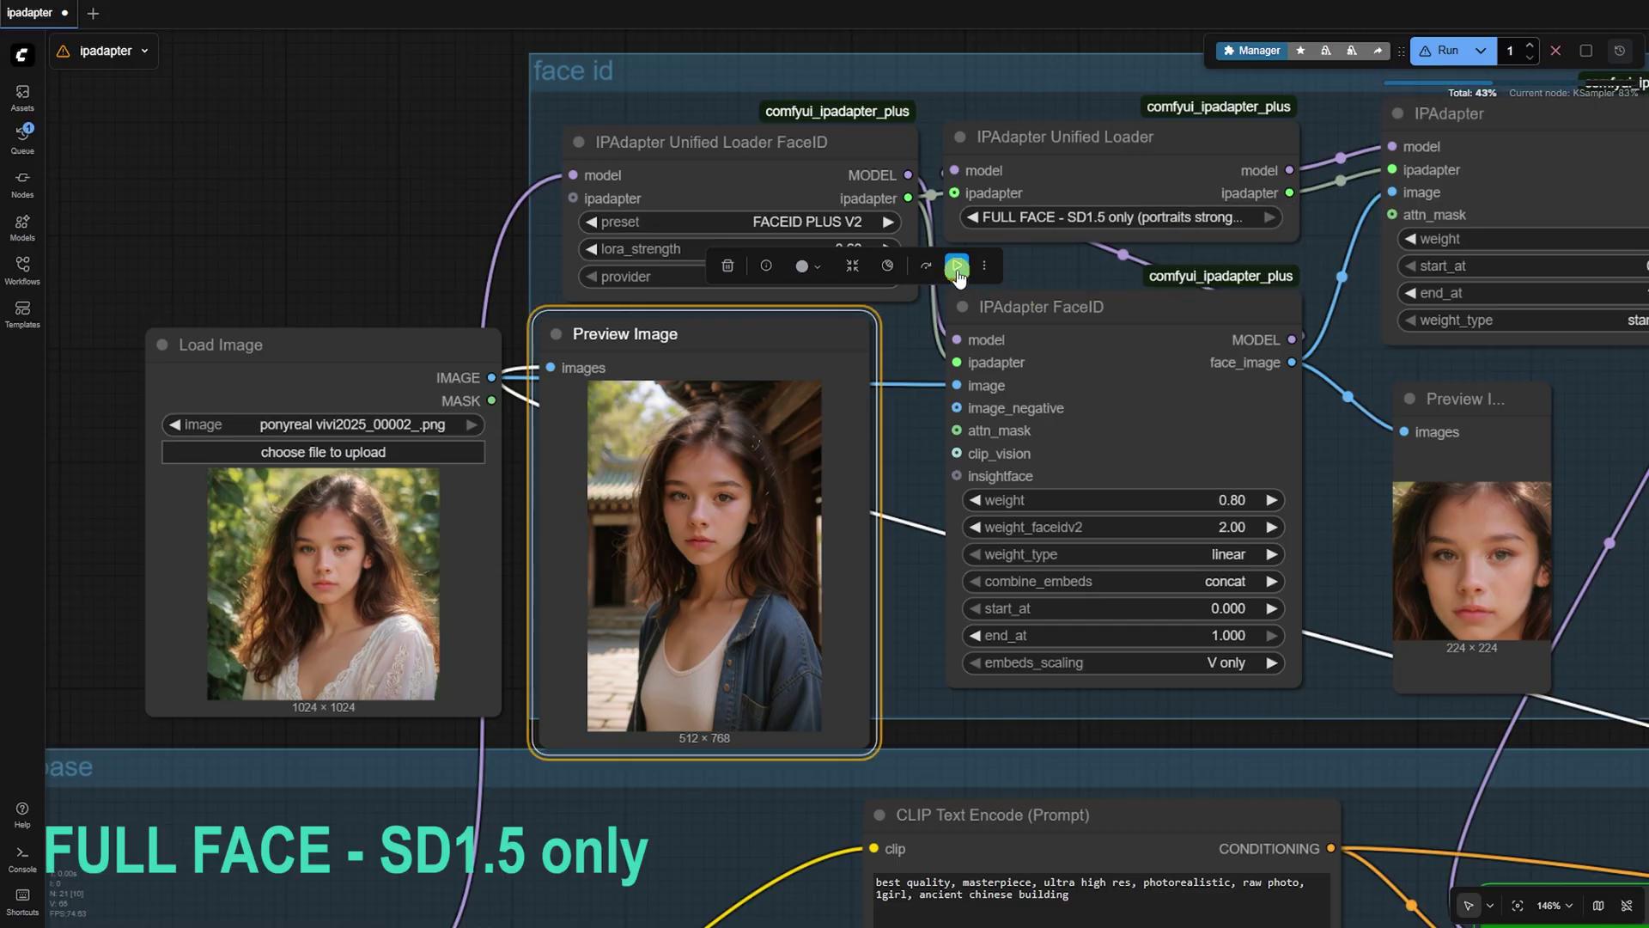
left_click(802, 357)
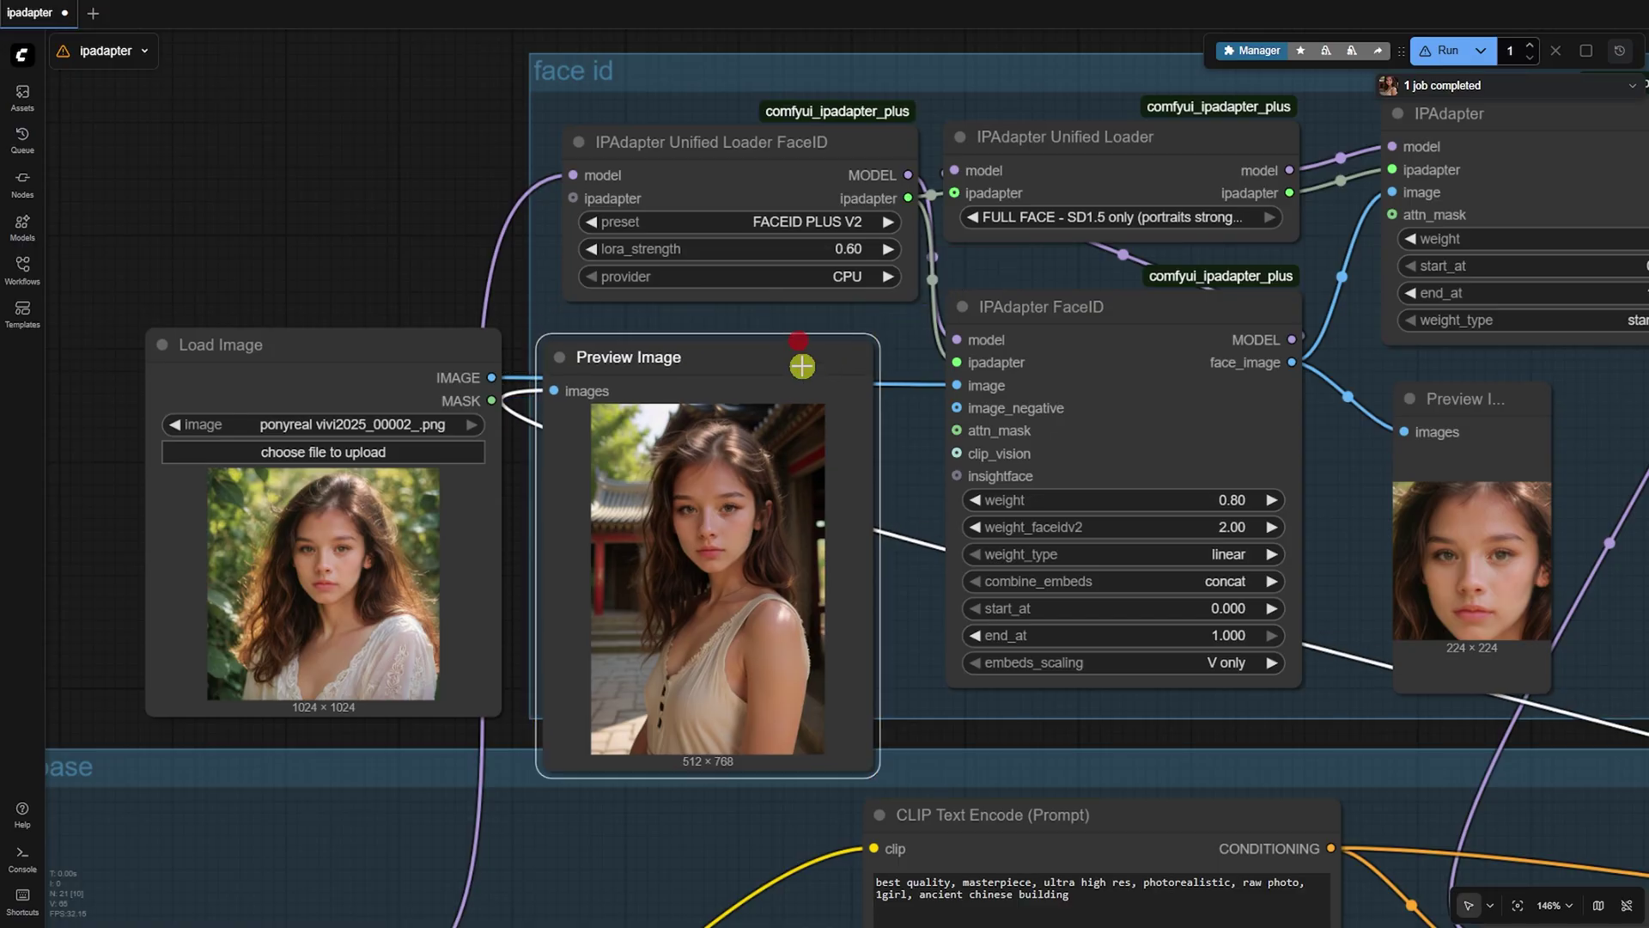
scroll(742, 444, "down", 2)
scroll(742, 445, "down", 3)
scroll(1160, 464, "down", 3)
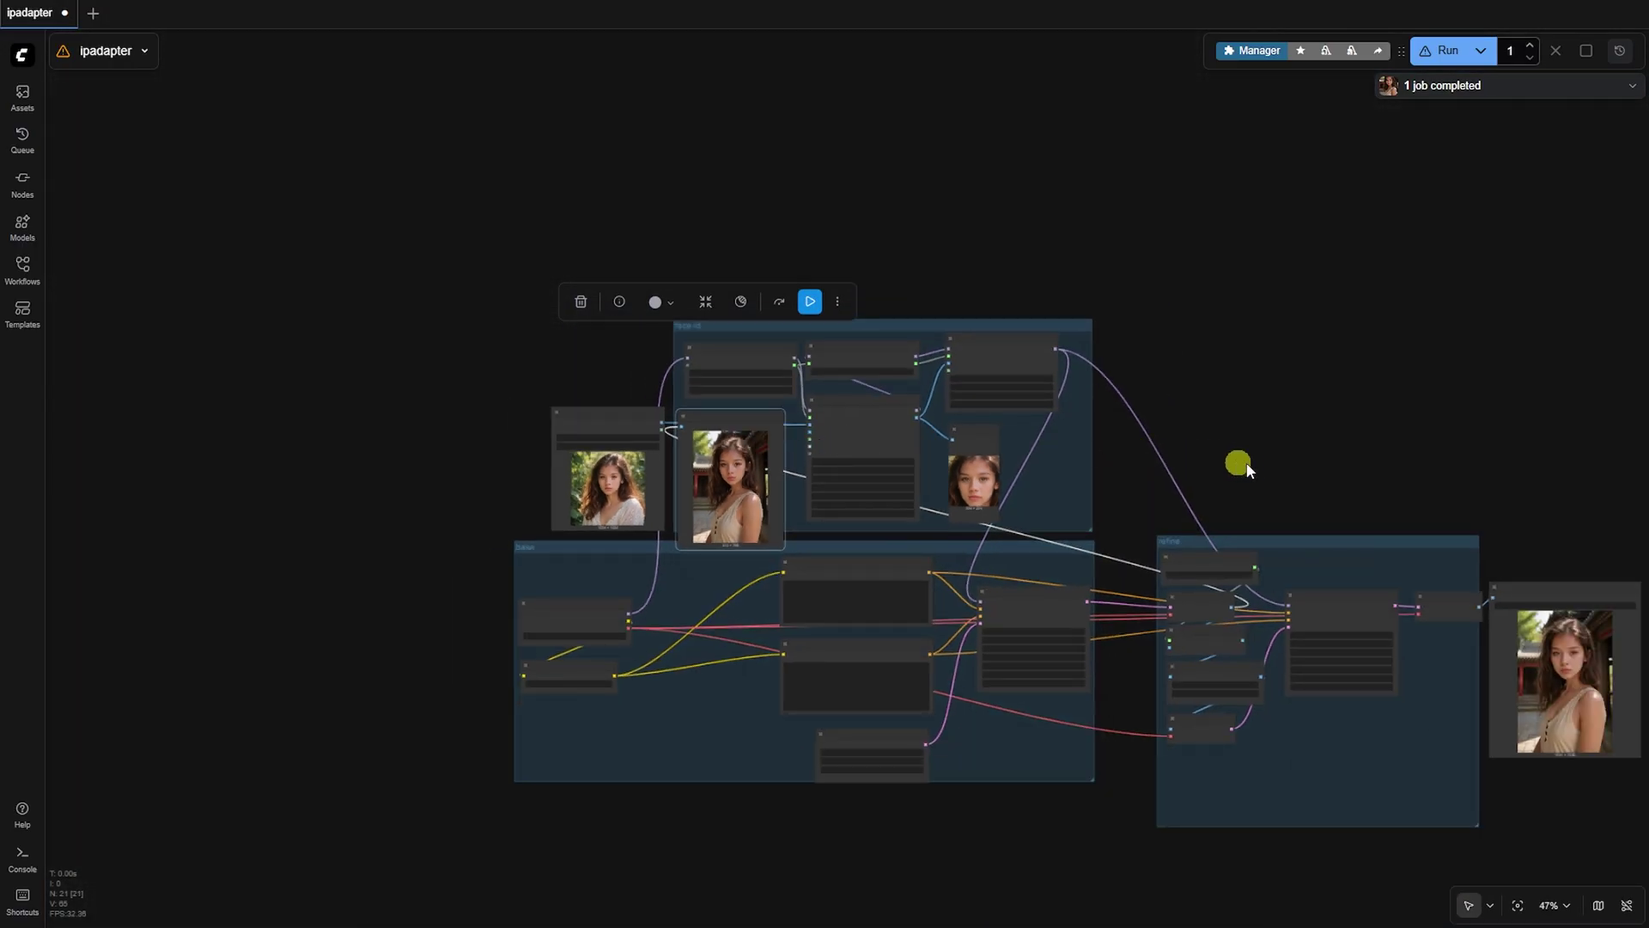
scroll(1241, 468, "down", 2)
scroll(1122, 434, "down", 2)
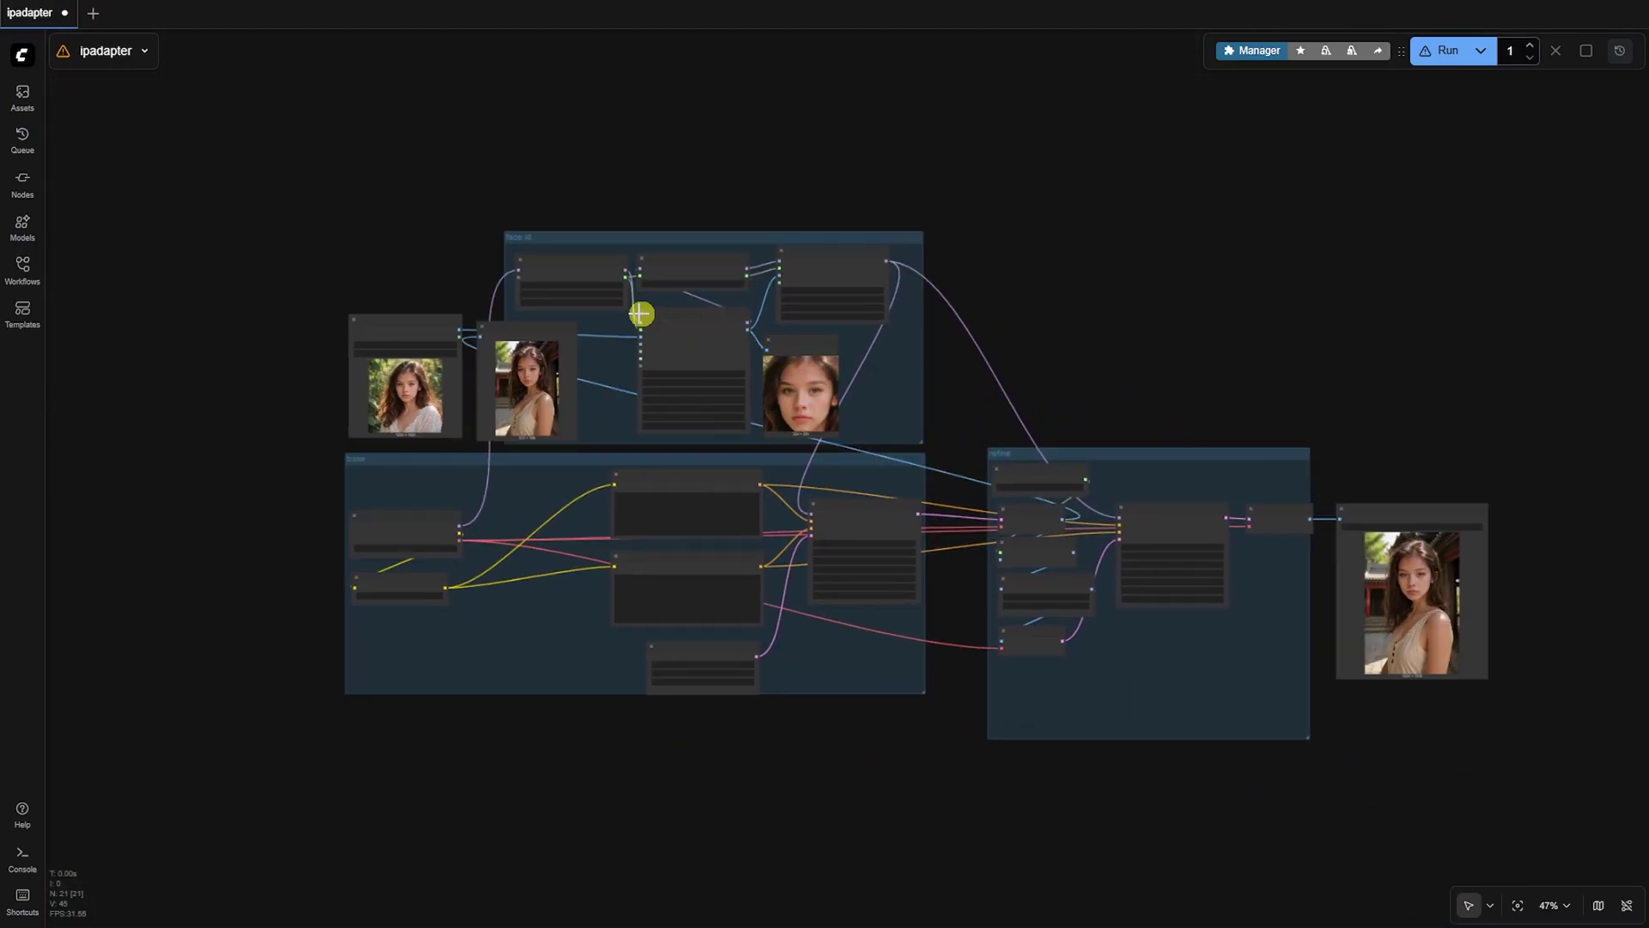
scroll(641, 313, "up", 7)
scroll(620, 309, "up", 5)
left_click_drag(597, 343, 734, 434)
scroll(733, 434, "up", 4)
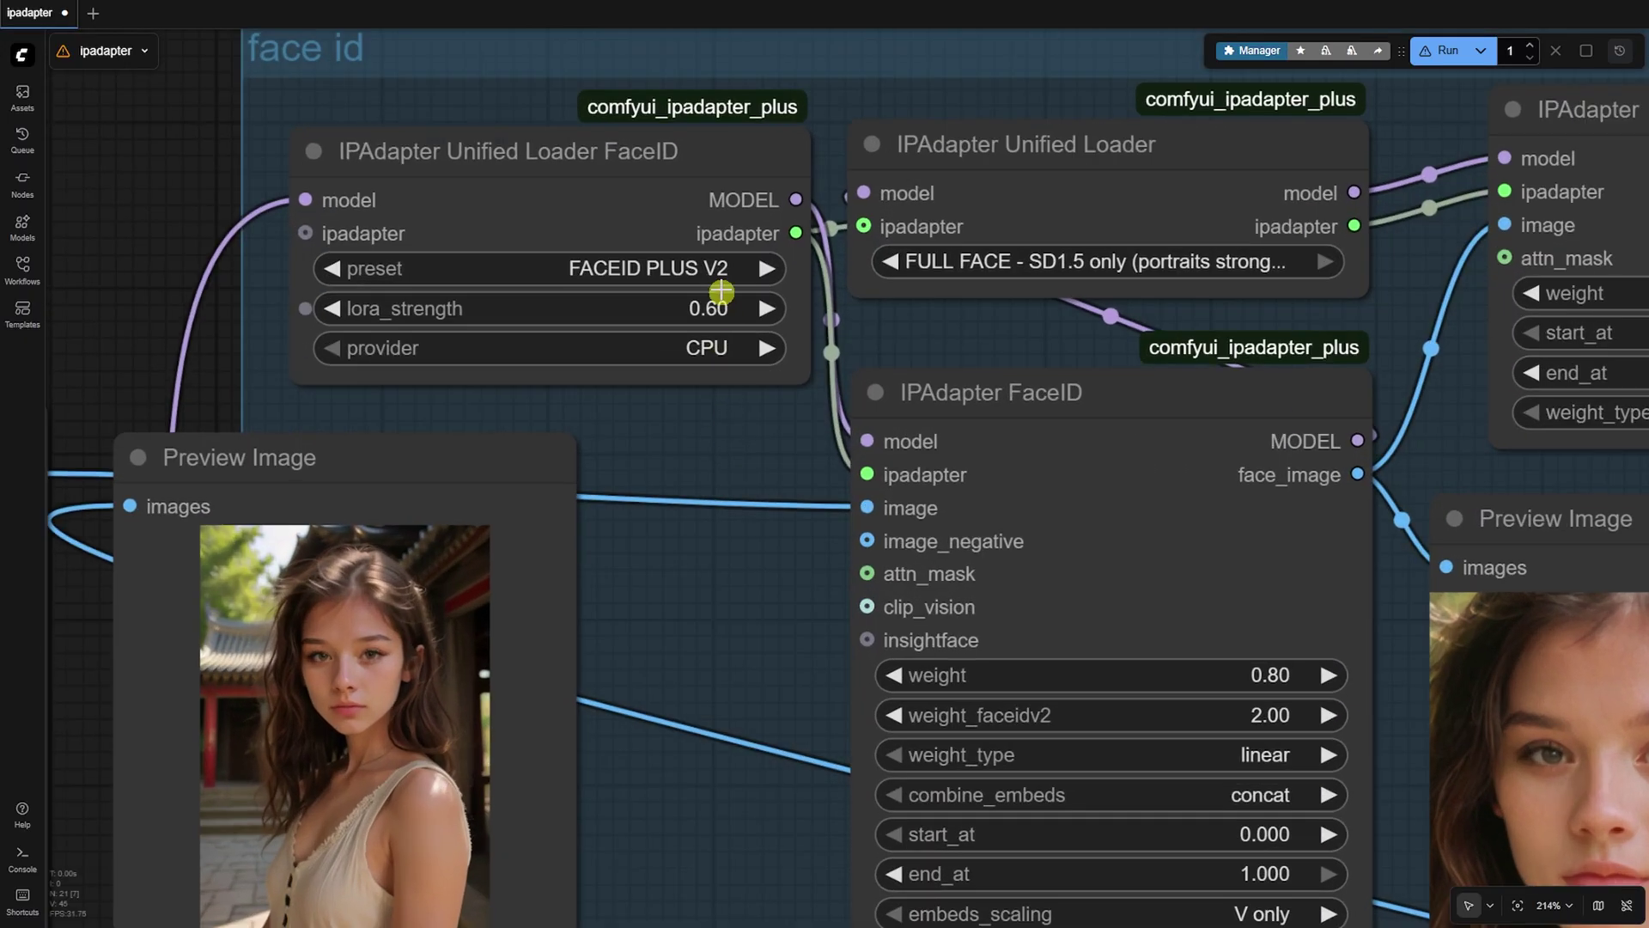
left_click(719, 269)
left_click(774, 319)
left_click(1097, 317)
left_click_drag(786, 430, 583, 427)
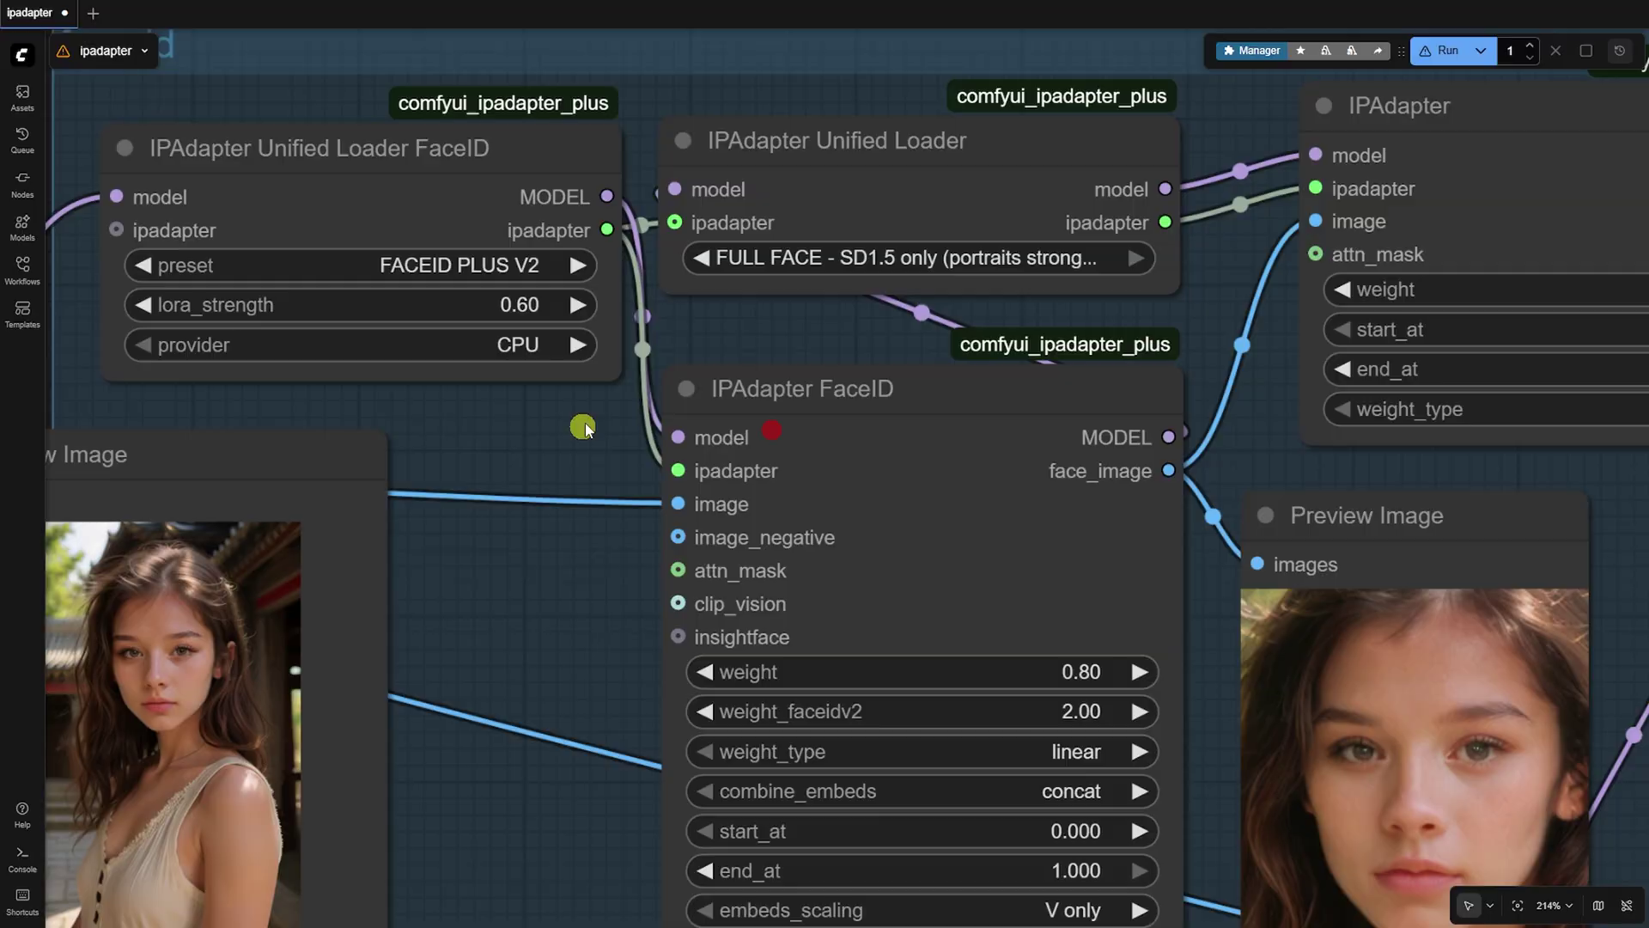
left_click(908, 264)
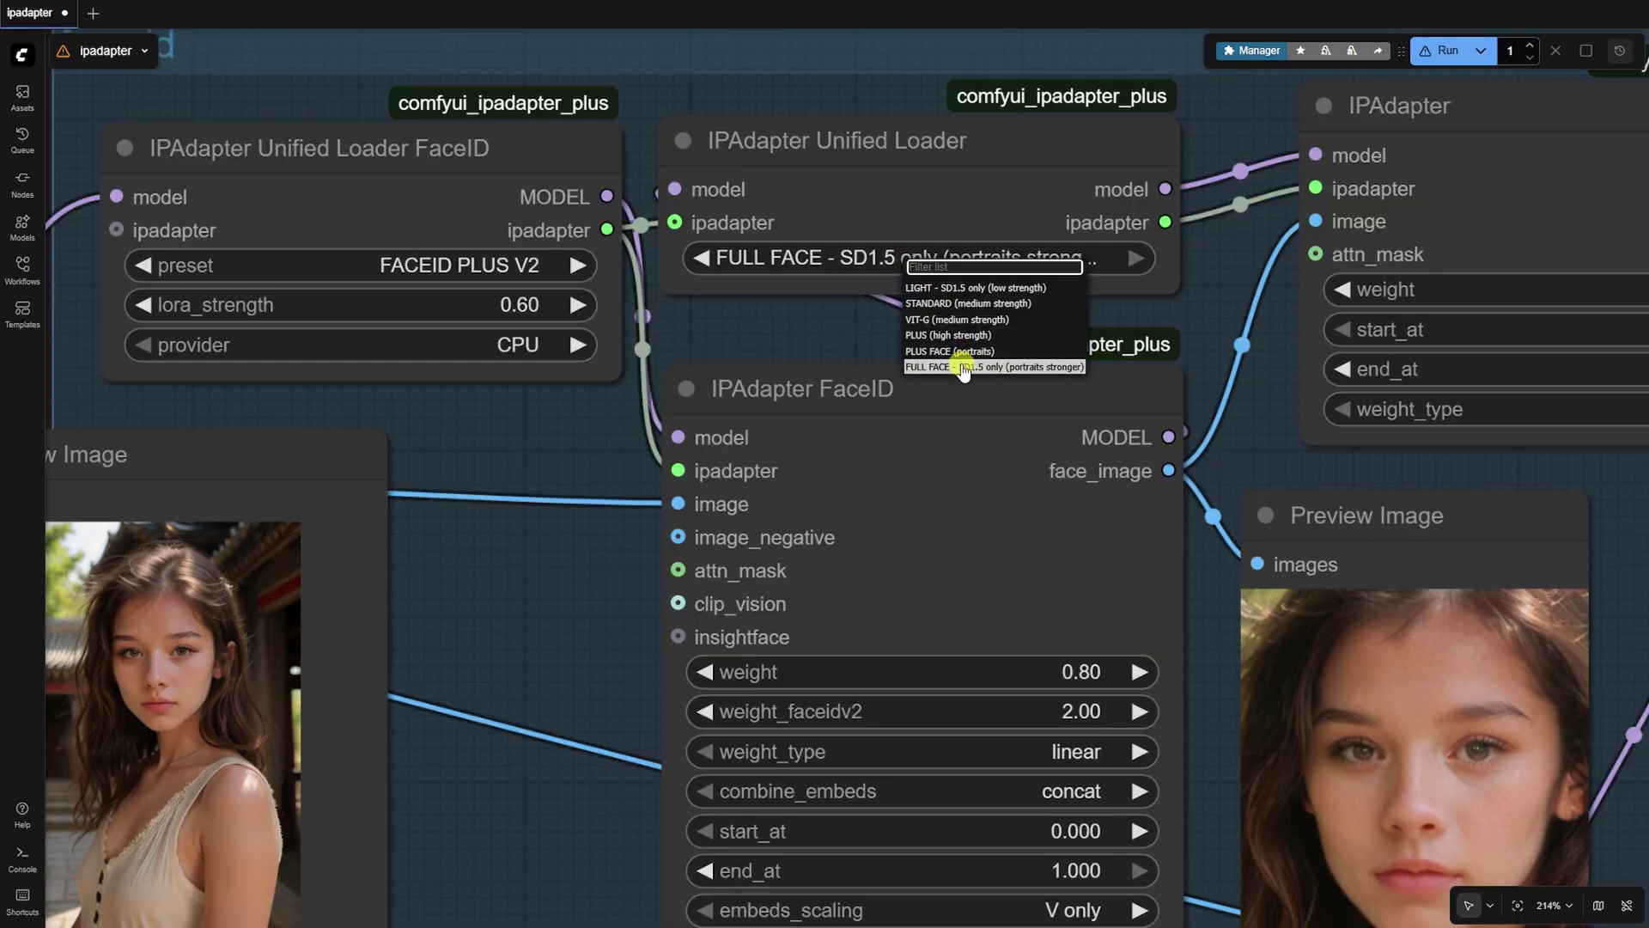
left_click(964, 367)
scroll(607, 323, "down", 2)
scroll(560, 324, "down", 2)
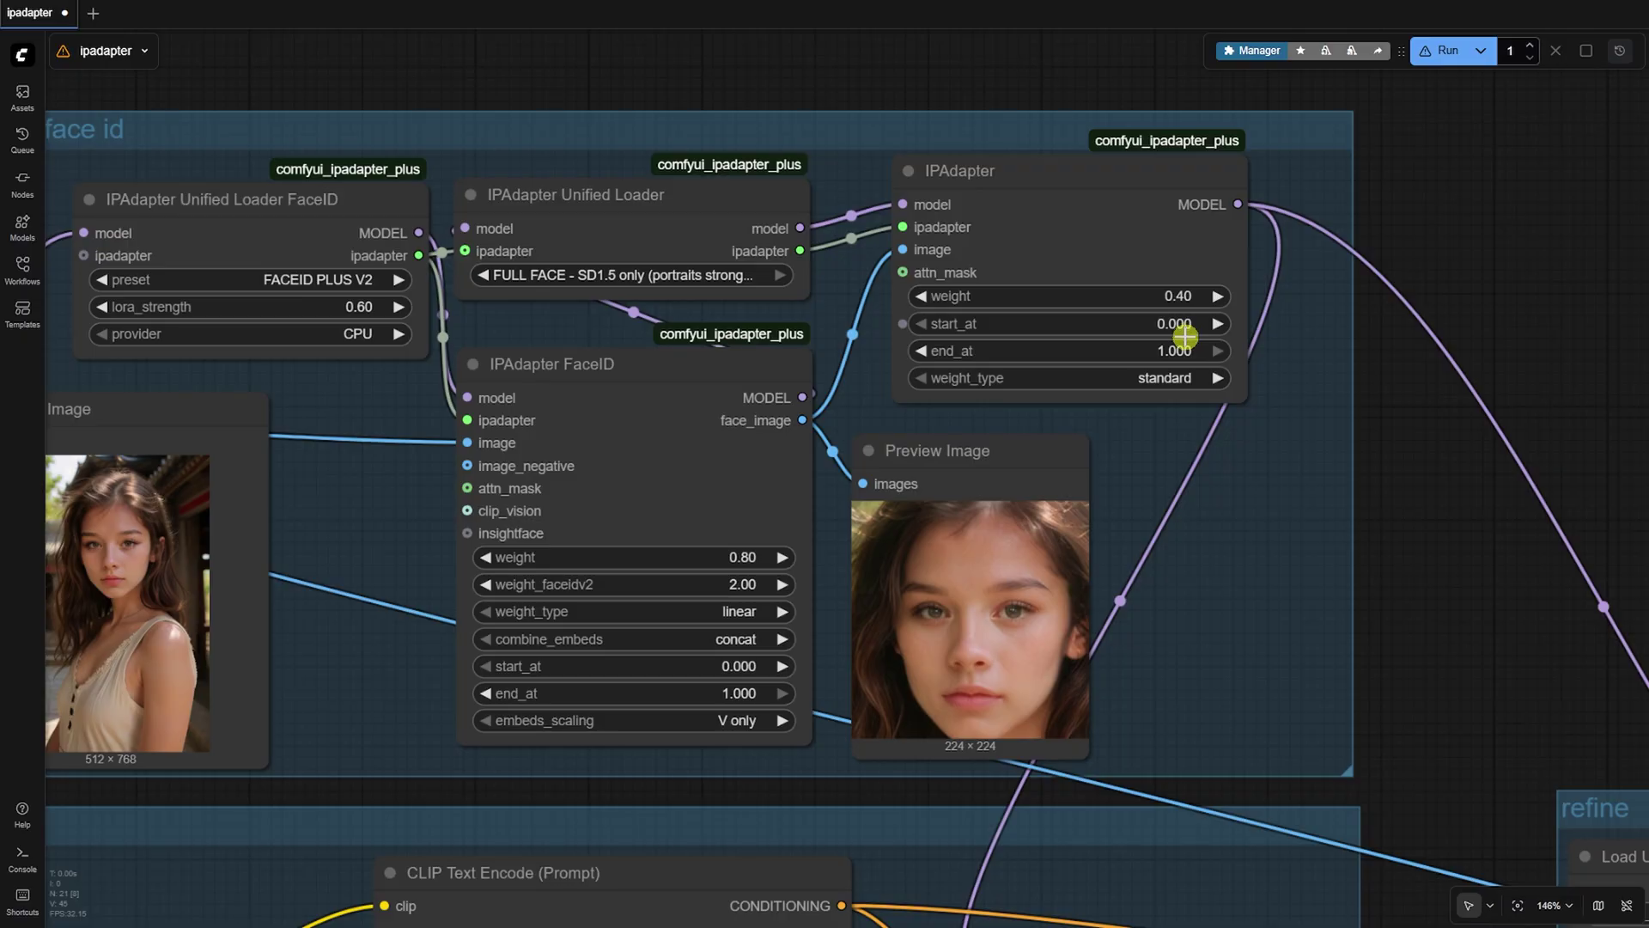
left_click(749, 557)
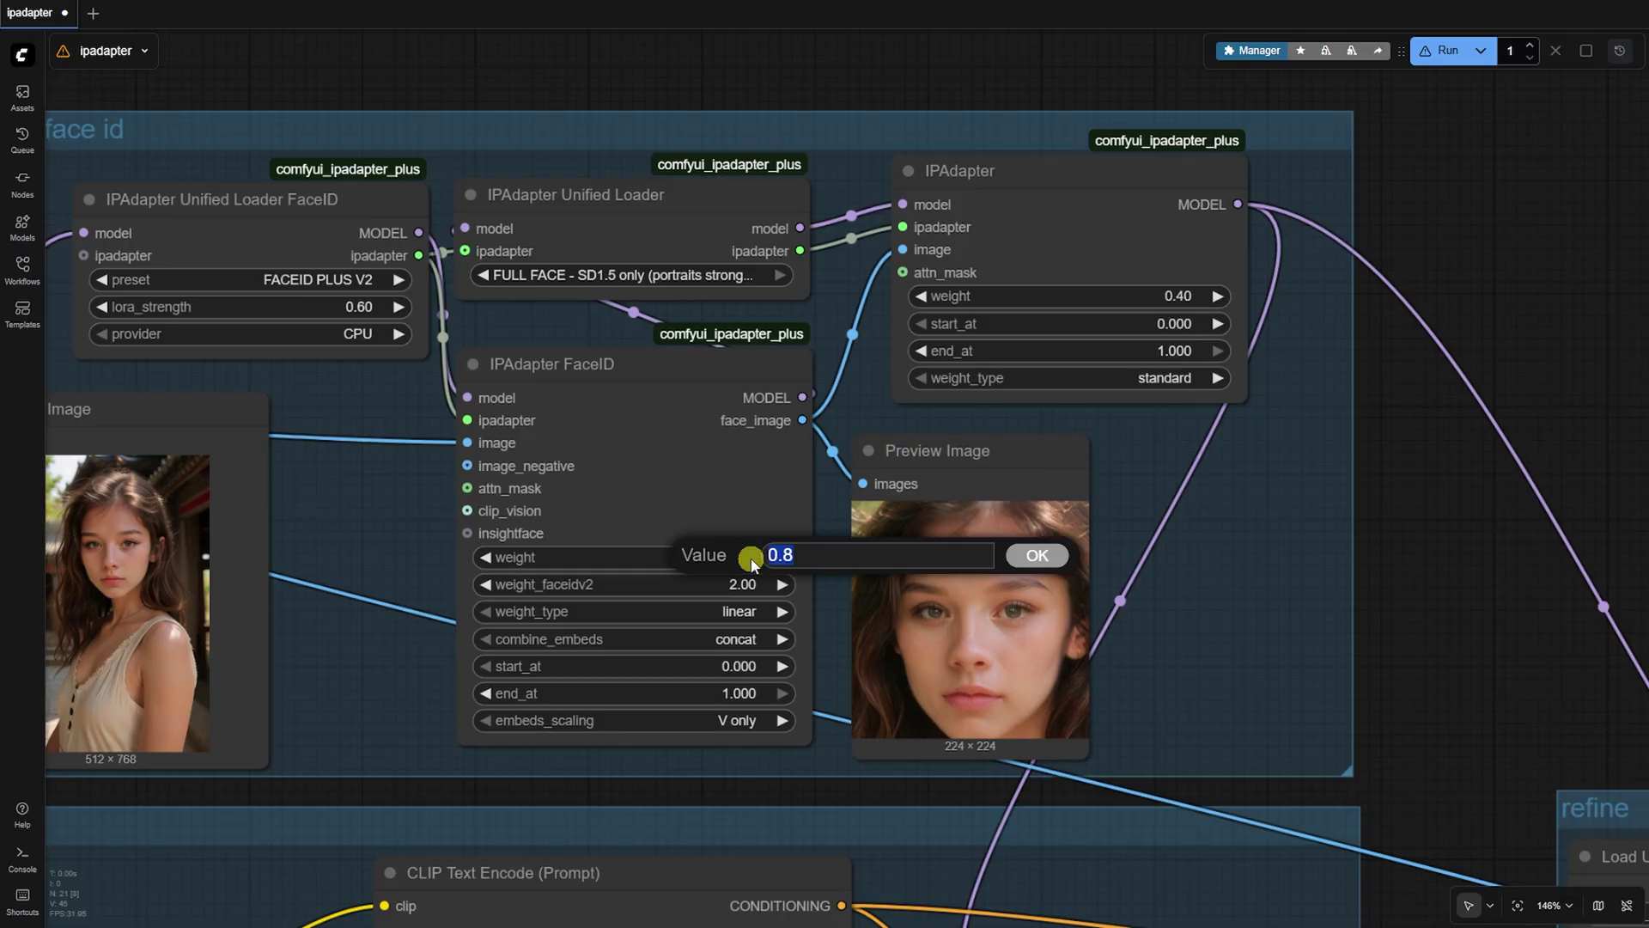
left_click(1020, 559)
left_click(736, 584)
left_click(1026, 583)
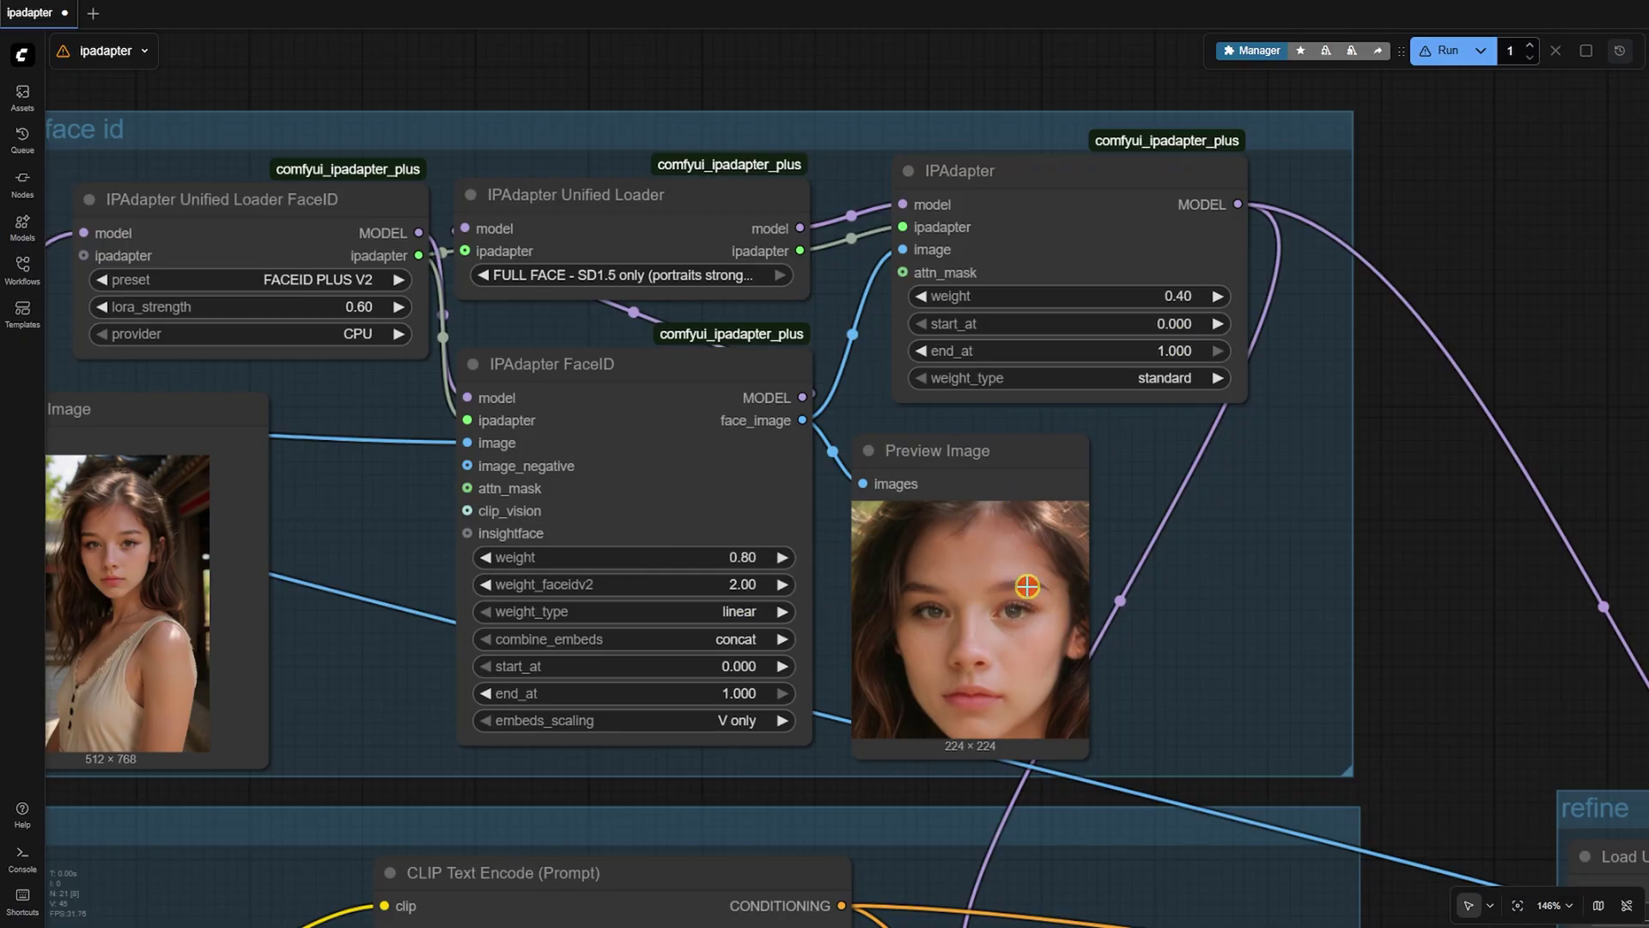
scroll(497, 479, "down", 3)
scroll(379, 501, "down", 3)
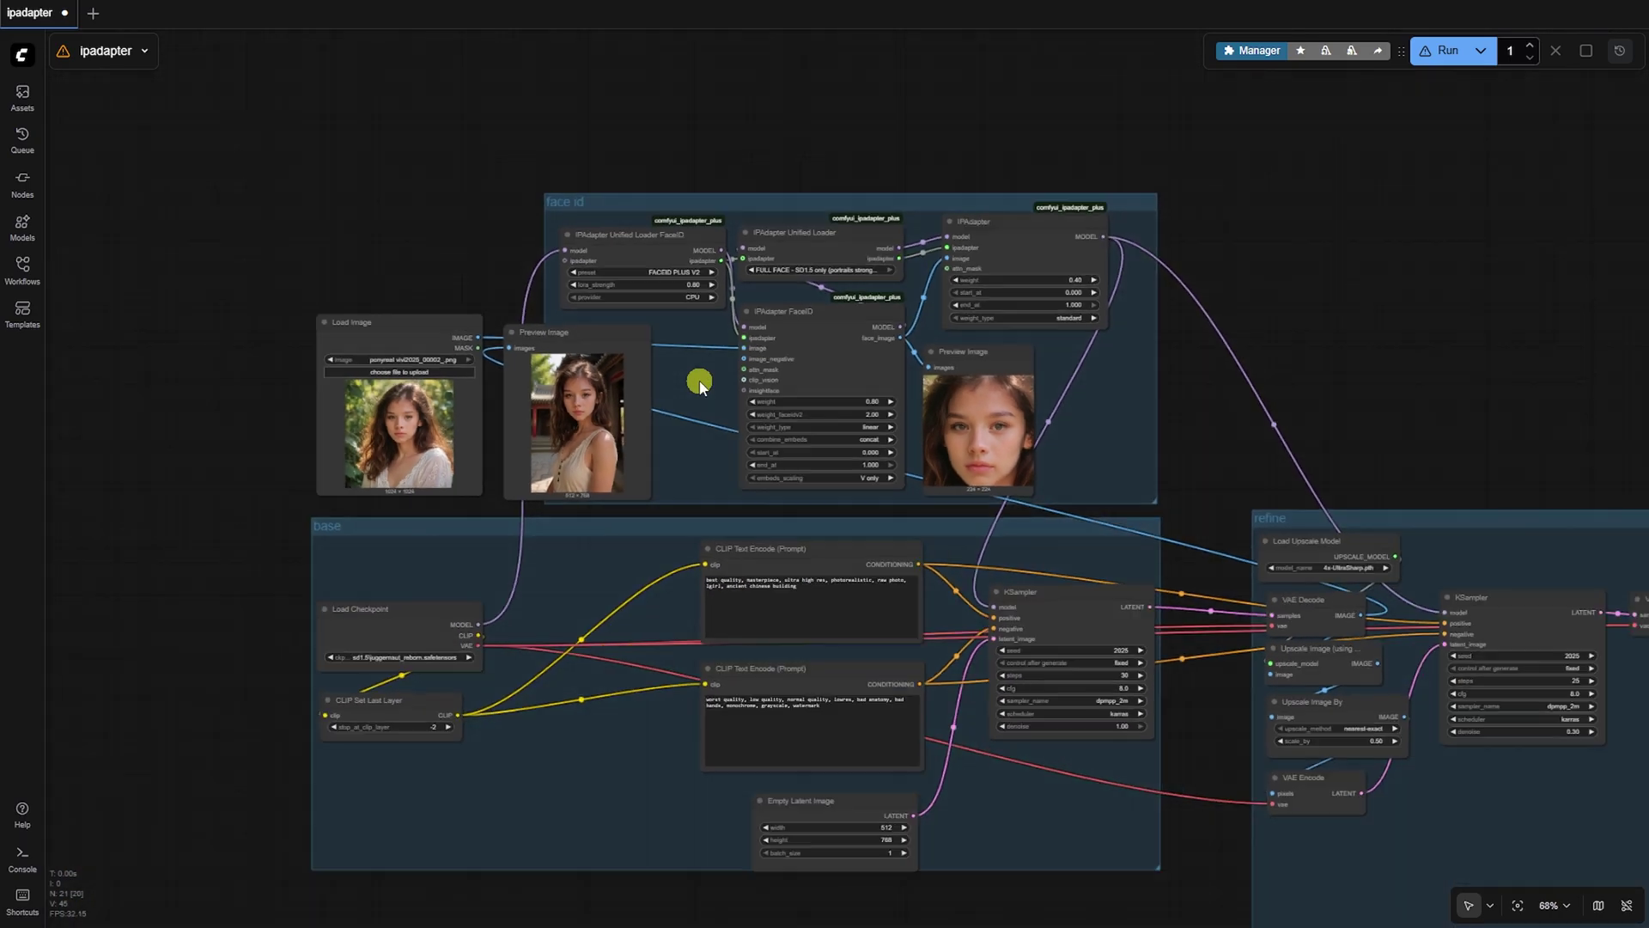
scroll(700, 374, "down", 3)
scroll(1205, 480, "down", 3)
Move the 1024×1536 Save Image node beside the 512×768 preview and nudge the preview left.
left_click_drag(1509, 600, 732, 410)
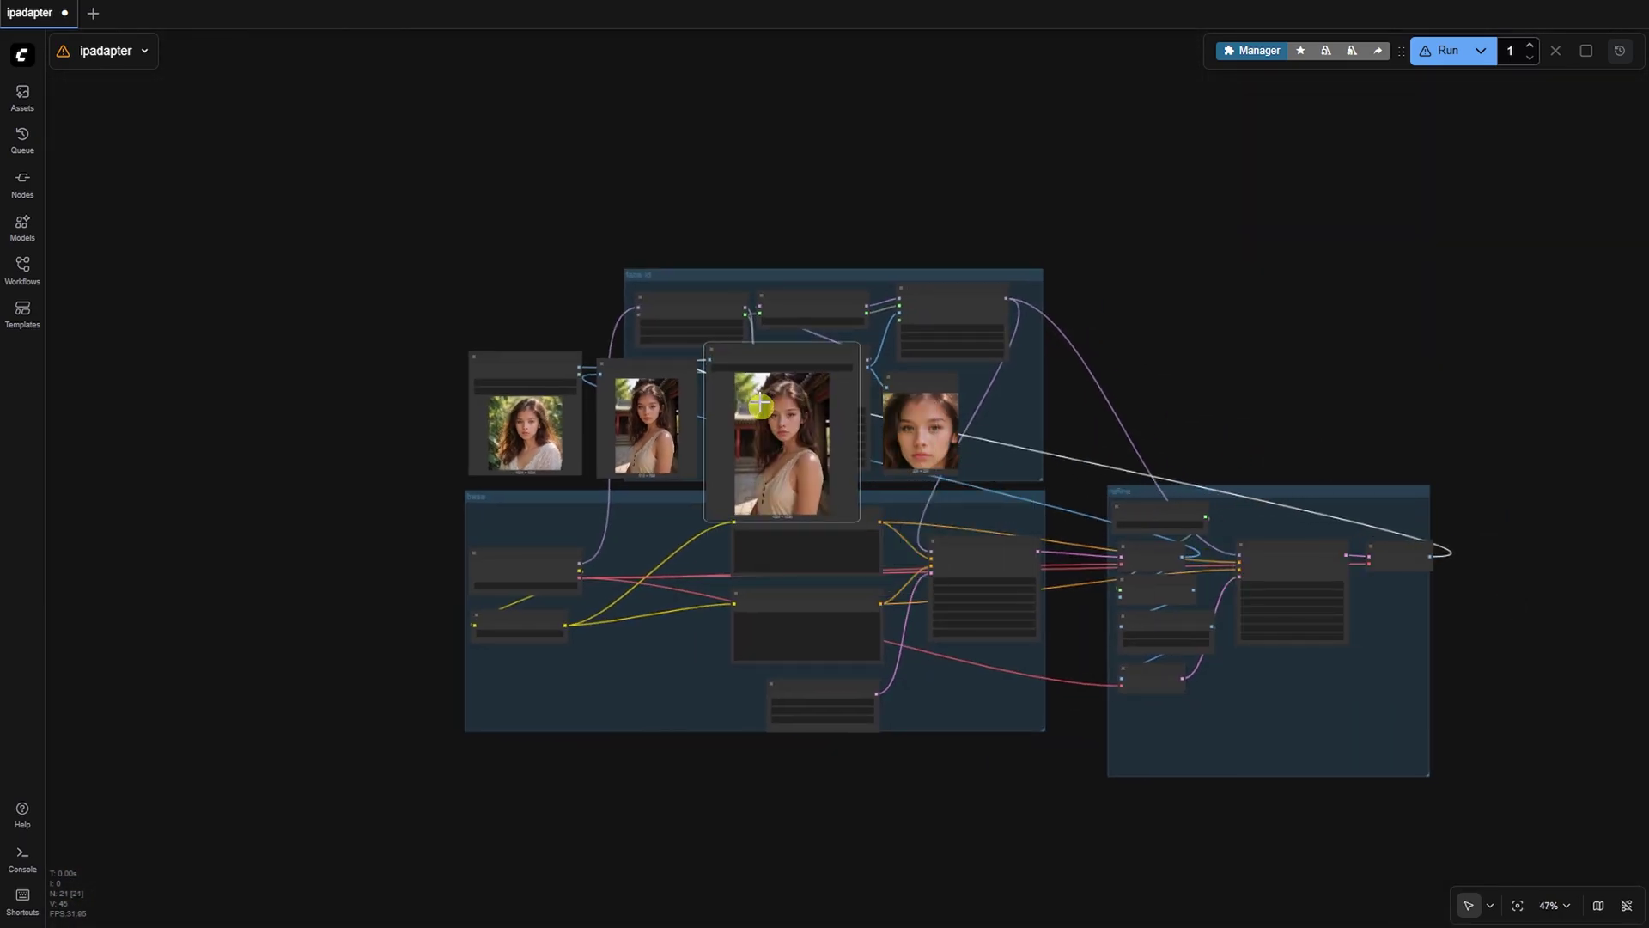
scroll(733, 410, "up", 4)
scroll(731, 410, "up", 10)
scroll(733, 410, "up", 2)
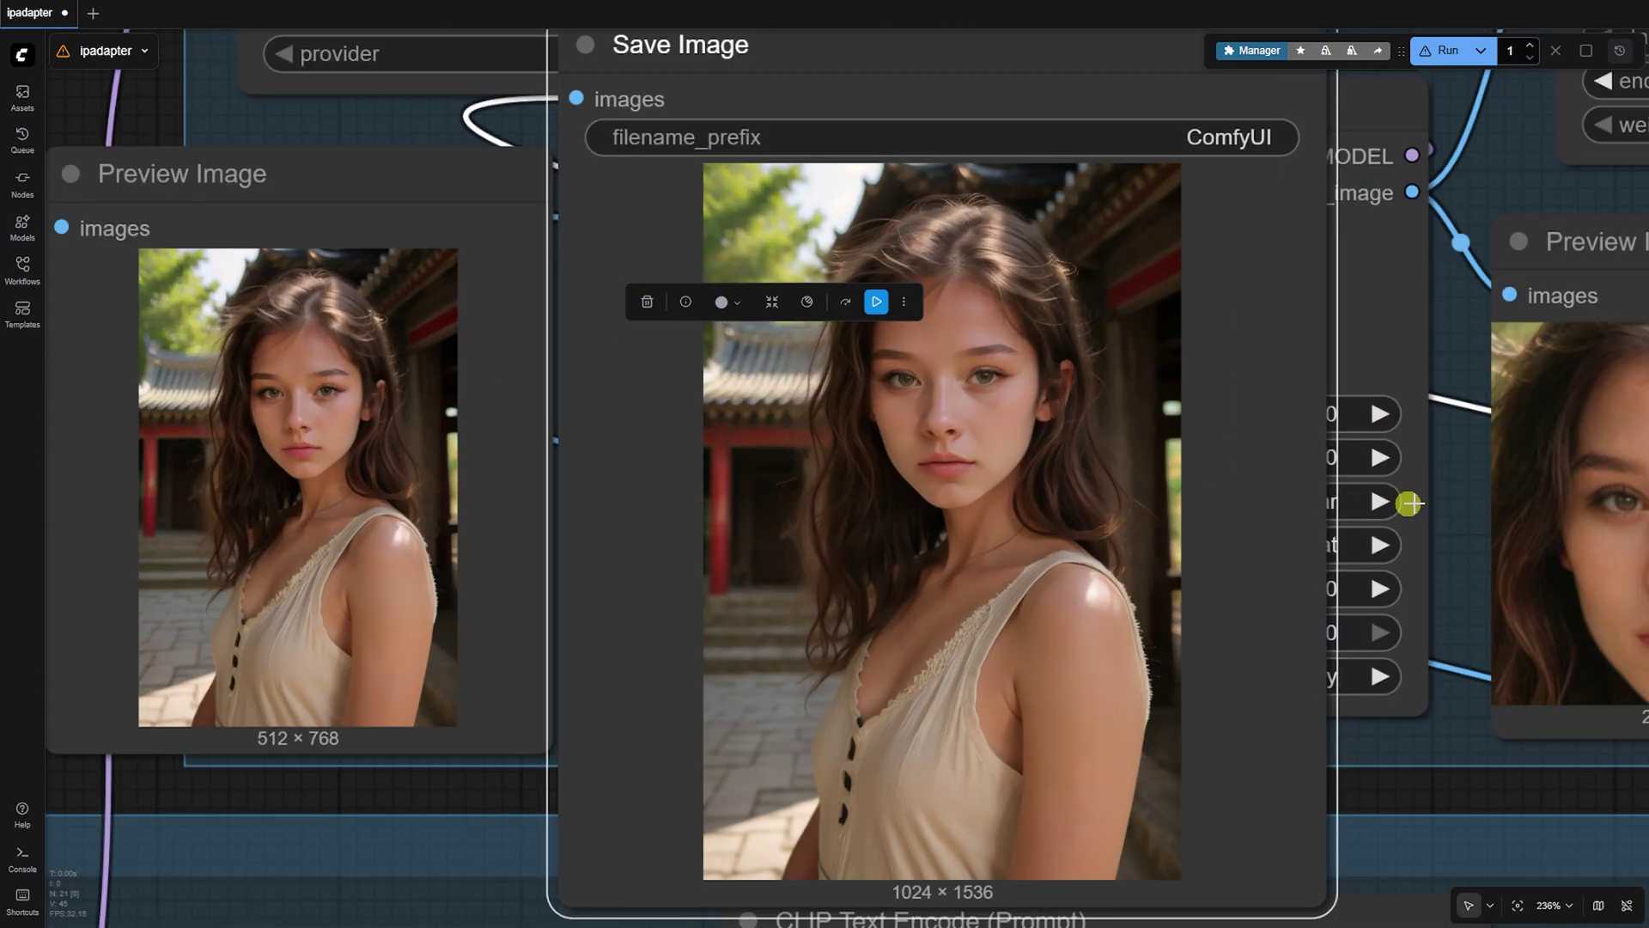
scroll(1351, 751, "right", 2)
scroll(1327, 767, "right", 1)
left_click_drag(1304, 793, 1277, 802)
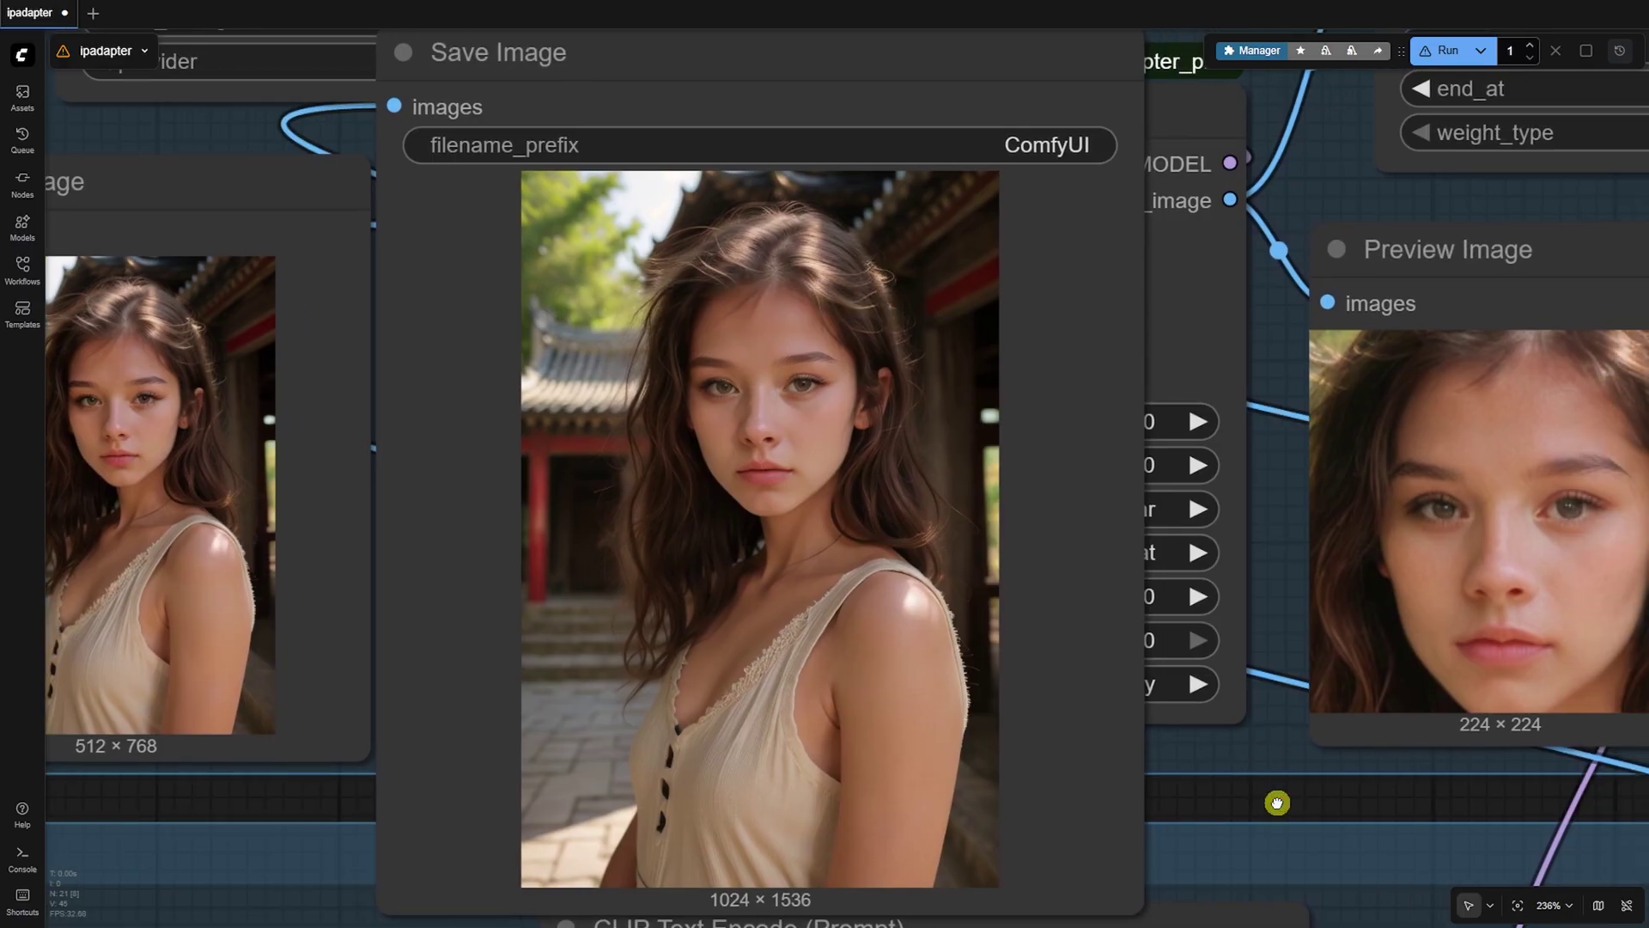
scroll(949, 379, "up", 10)
scroll(1208, 365, "down", 15)
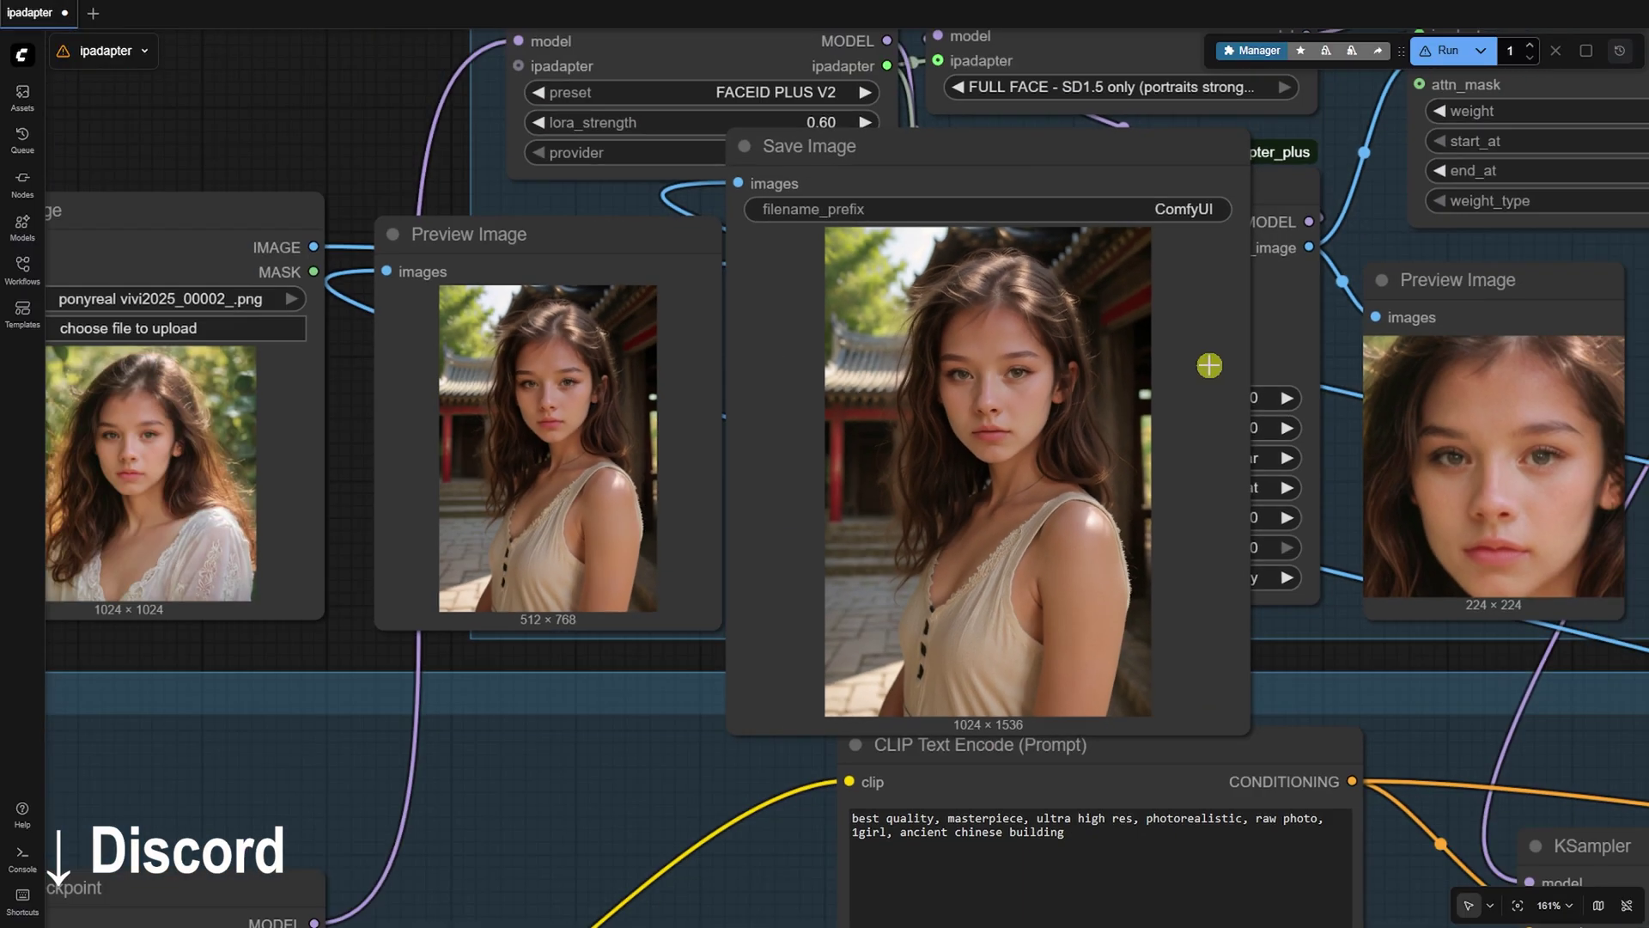
scroll(243, 662, "up", 1)
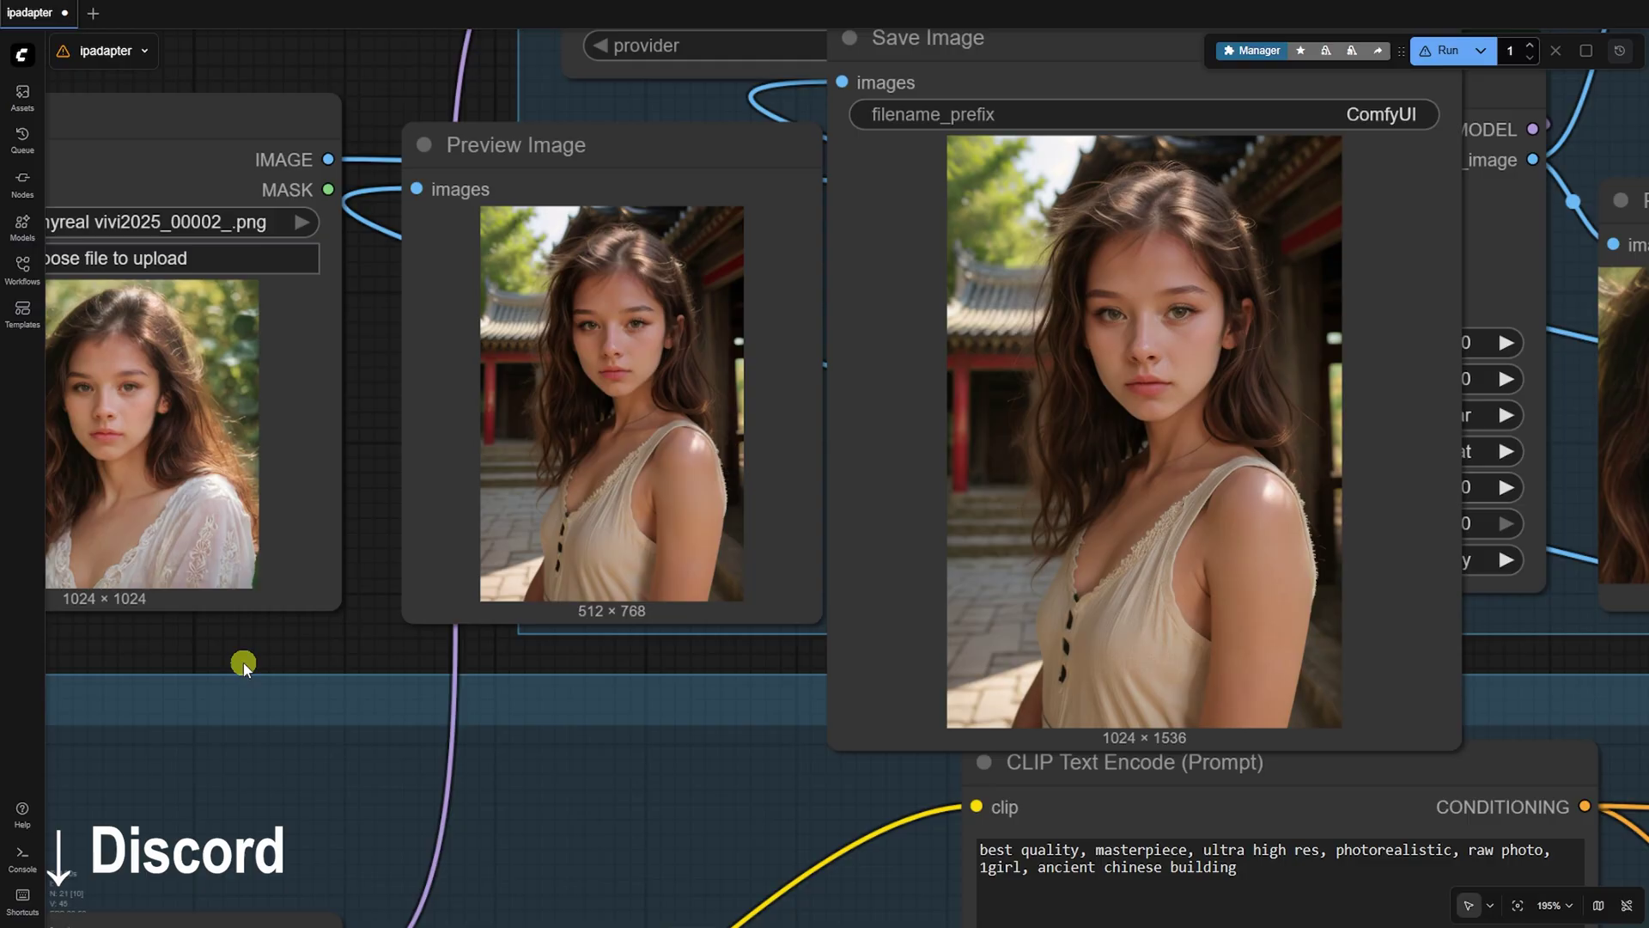
left_click_drag(244, 662, 465, 707)
left_click(816, 233)
left_click_drag(816, 233, 805, 234)
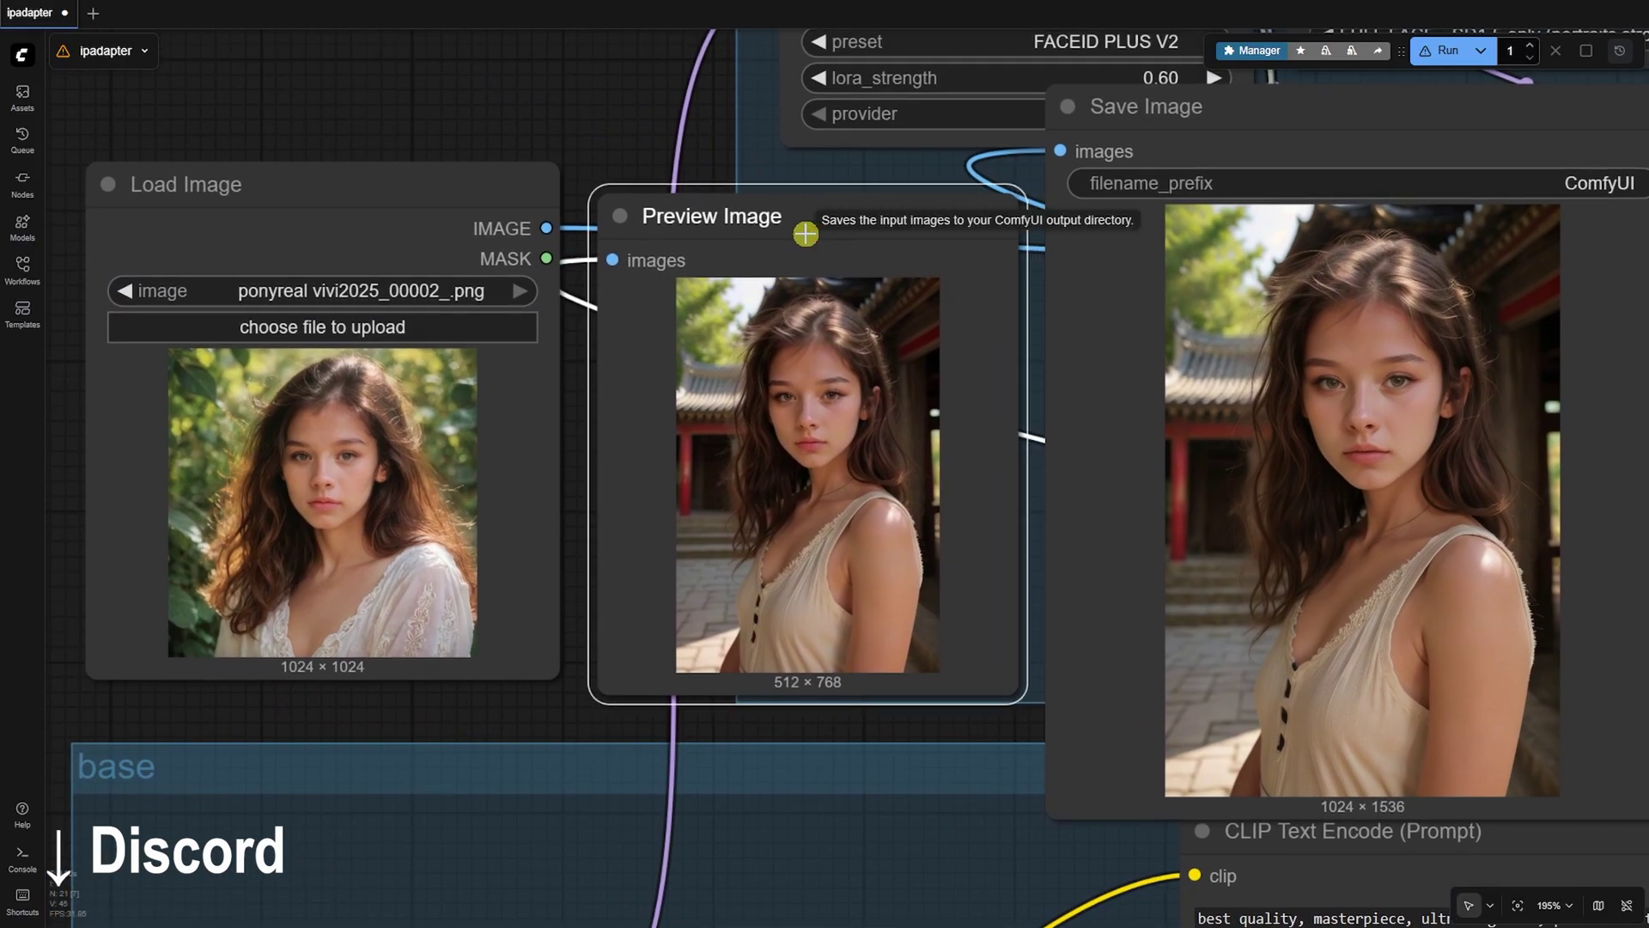